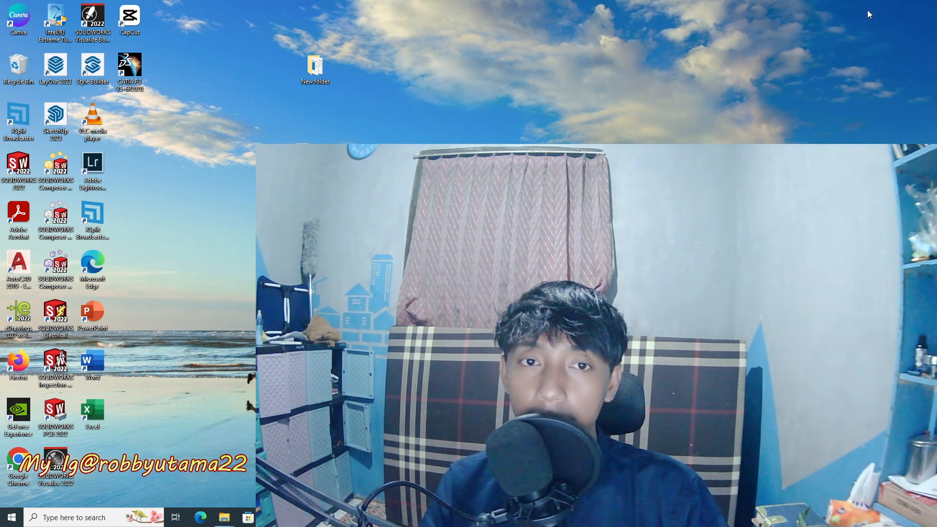
- Launch CATIA P3 V5-6R2020 from the desktop
{"action": "right_click", "coordinate": [137, 82]}
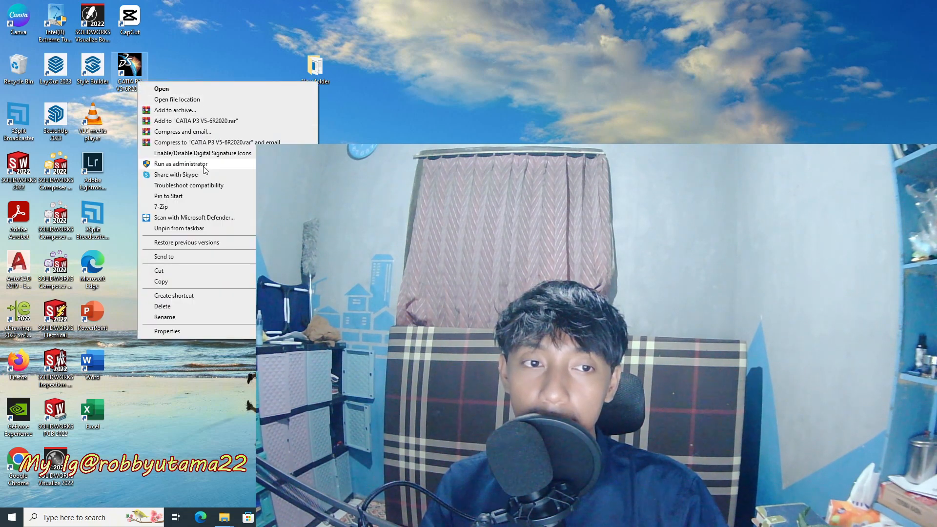
{"action": "left_click", "coordinate": [190, 89]}
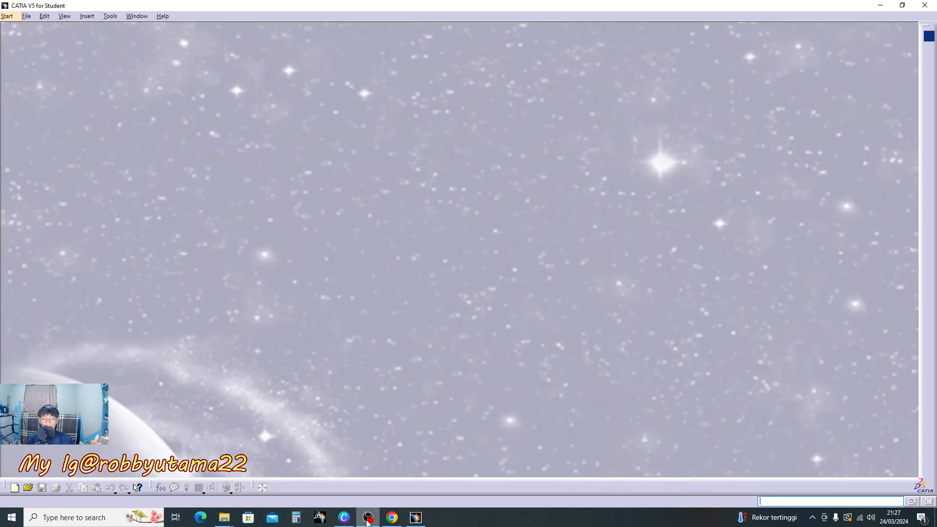
{"action": "left_click", "coordinate": [368, 519]}
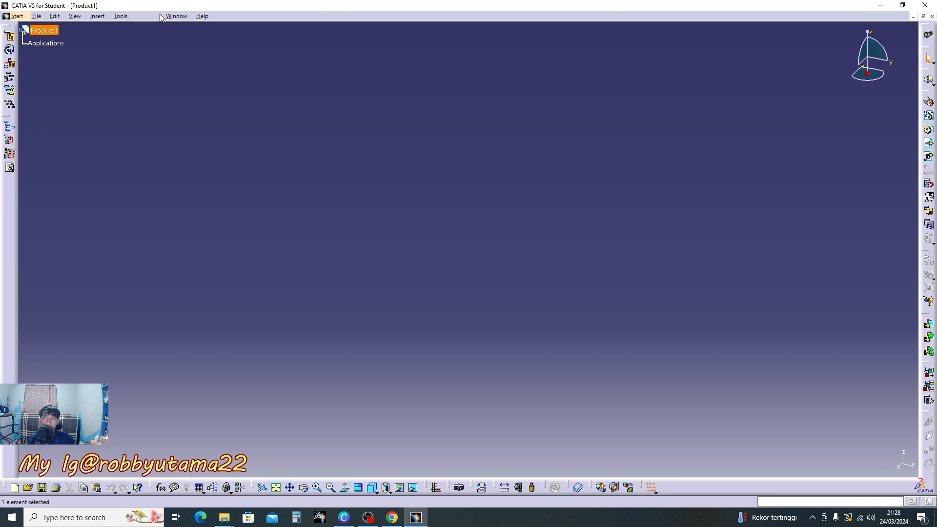
- Look through the Mechanical Design workbenches and close the default Product1 document
{"action": "left_click", "coordinate": [17, 16]}
{"action": "mouse_move", "coordinate": [46, 63]}
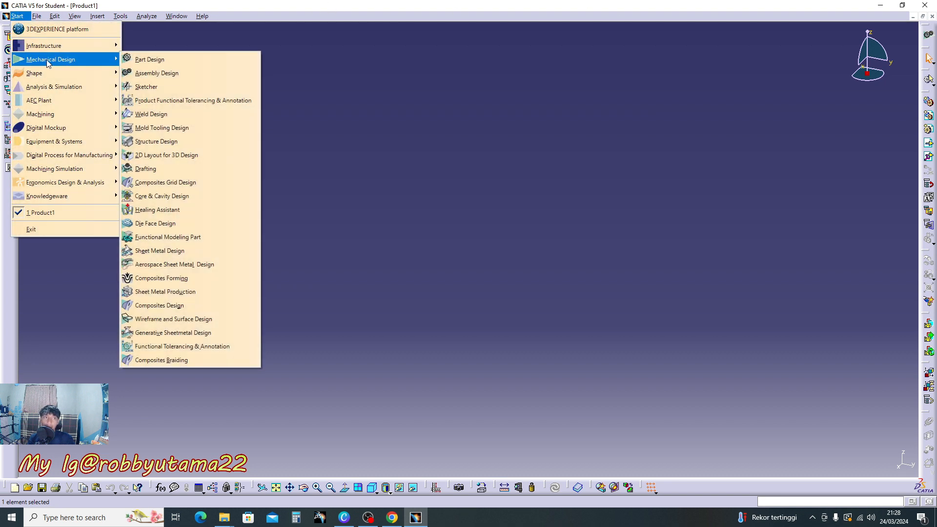
{"action": "left_click", "coordinate": [439, 55]}
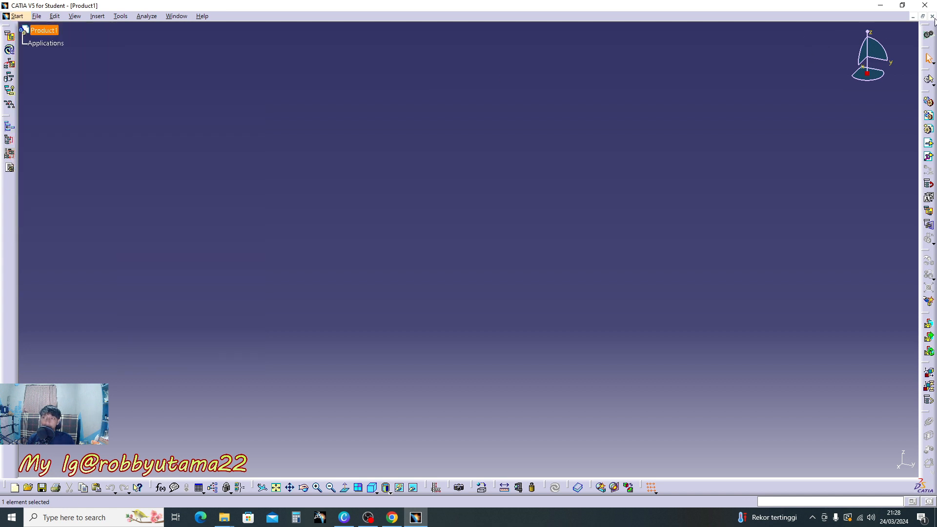
{"action": "left_click", "coordinate": [932, 16]}
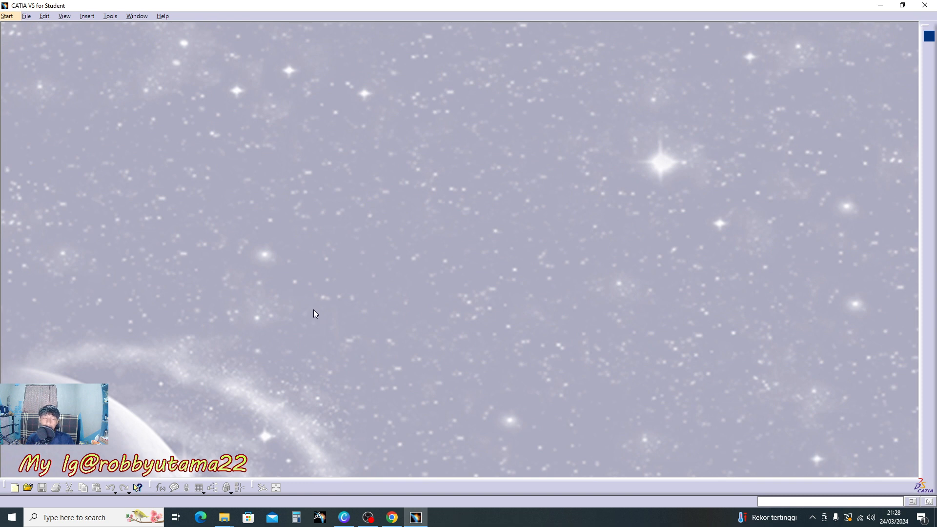
- Create a new part in the Part Design workbench with hybrid design enabled, using the author's username as the part name
{"action": "left_click", "coordinate": [8, 17]}
{"action": "mouse_move", "coordinate": [42, 60]}
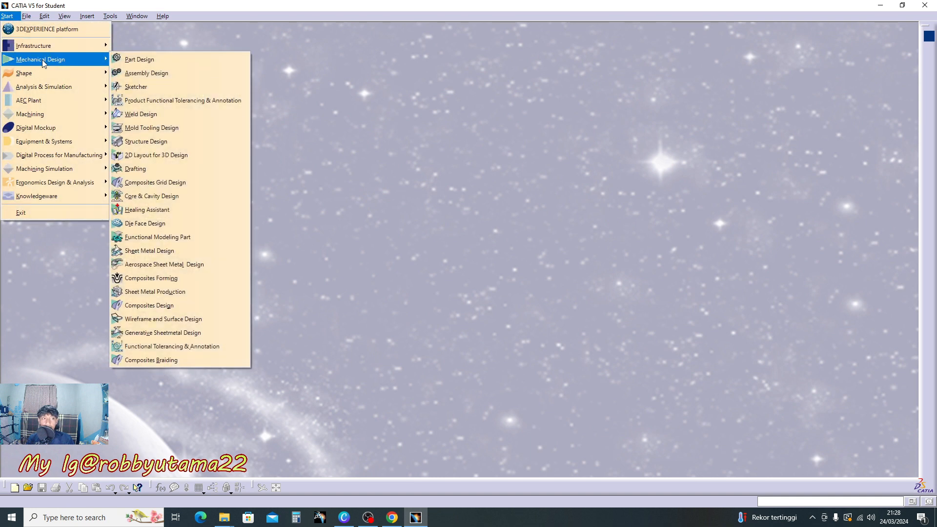
{"action": "left_click", "coordinate": [151, 64]}
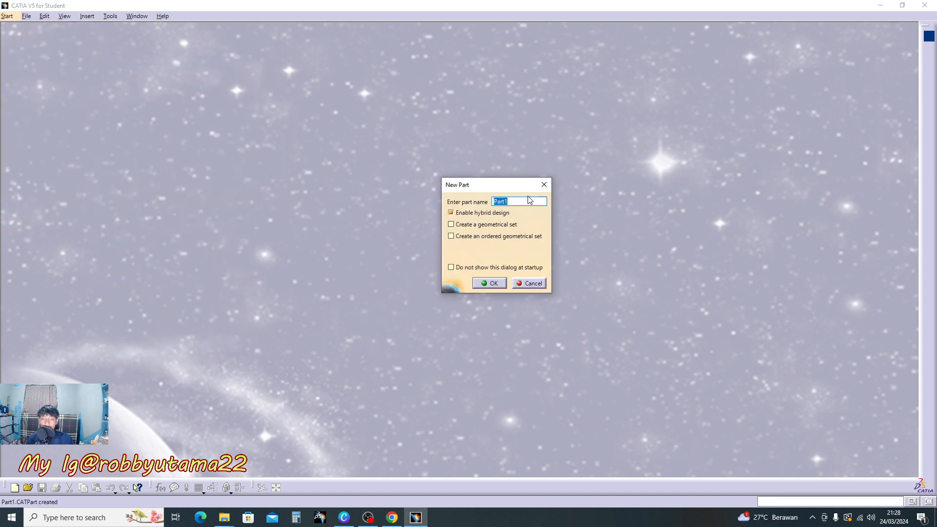
{"action": "left_click_drag", "start_coordinate": [496, 184], "coordinate": [464, 160]}
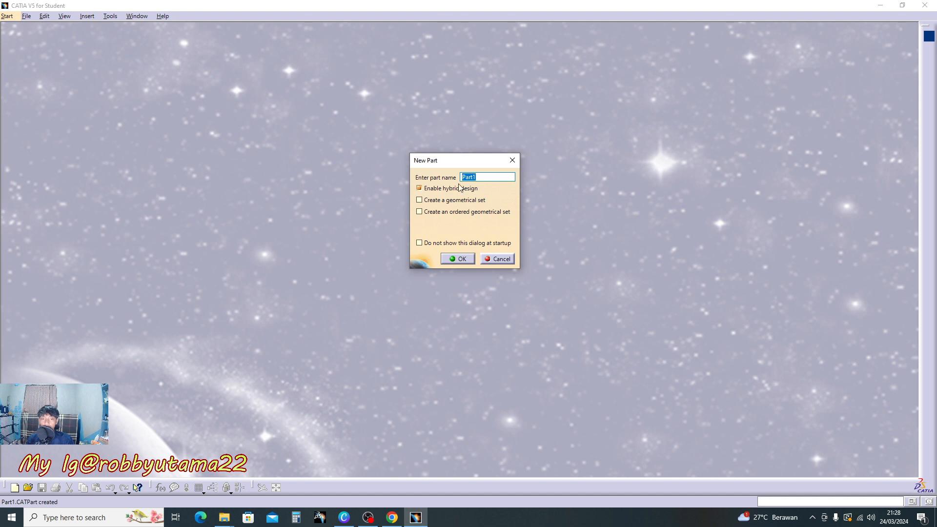
{"action": "mouse_move", "coordinate": [467, 184]}
{"action": "type", "text": "robbyutama22"}
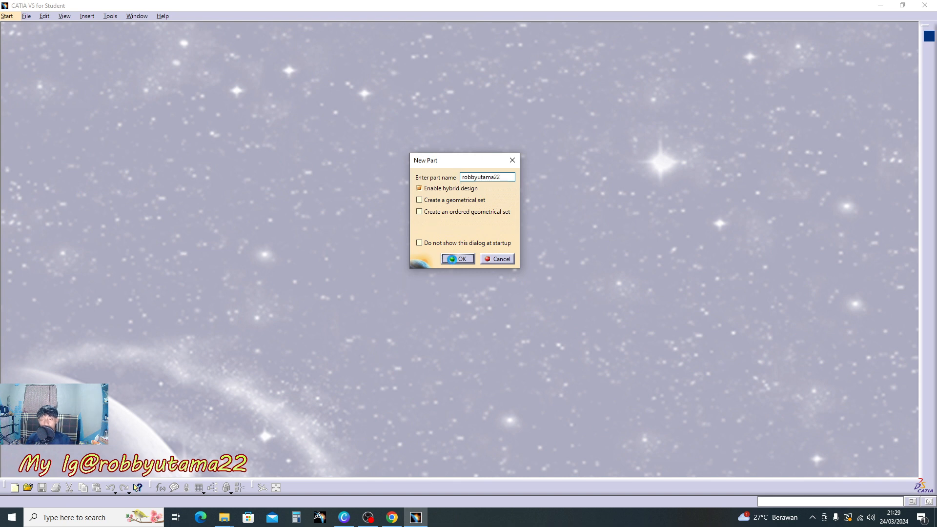
{"action": "left_click", "coordinate": [458, 258]}
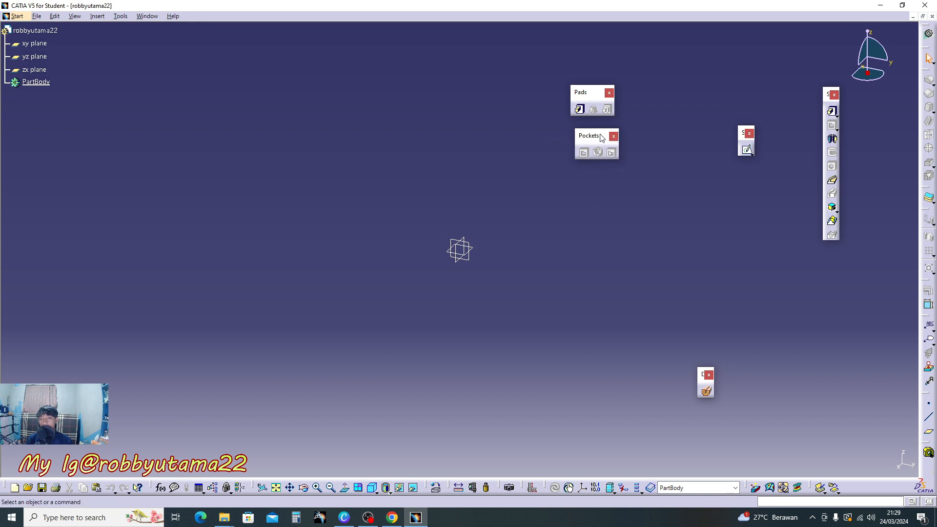
- Rearrange the floating Pads and Pockets tool palettes, closing Pockets and tearing it off again below Pads
{"action": "left_click_drag", "start_coordinate": [604, 135], "coordinate": [655, 107]}
{"action": "left_click_drag", "start_coordinate": [593, 96], "coordinate": [630, 122]}
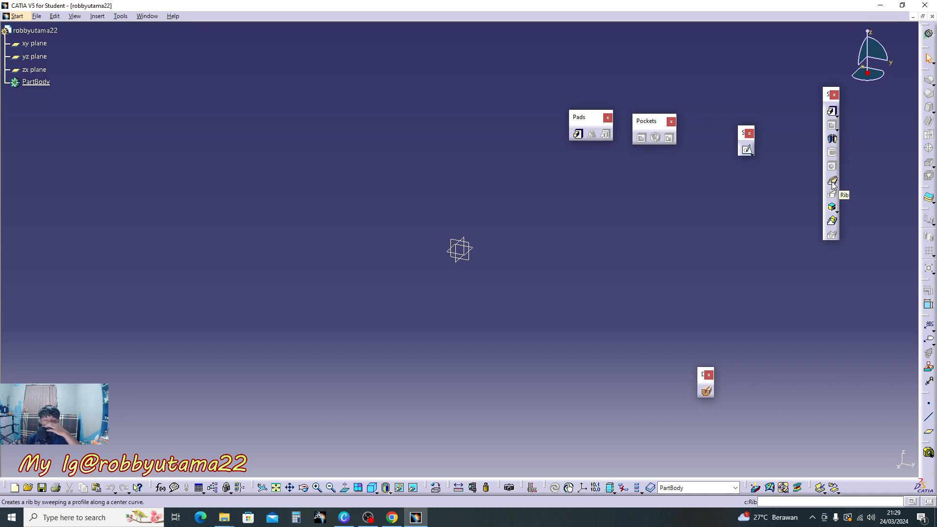
{"action": "left_click", "coordinate": [670, 122]}
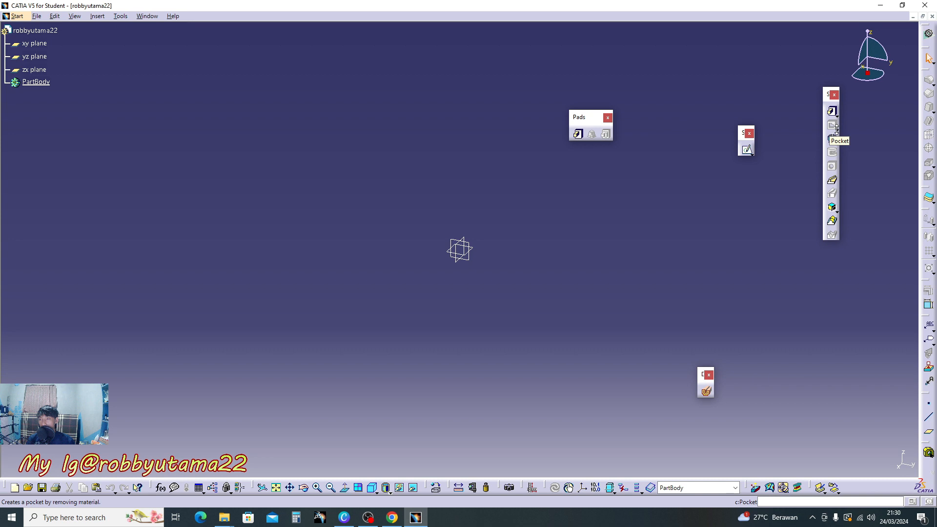
{"action": "left_click", "coordinate": [835, 141]}
{"action": "left_click_drag", "start_coordinate": [841, 139], "coordinate": [554, 199]}
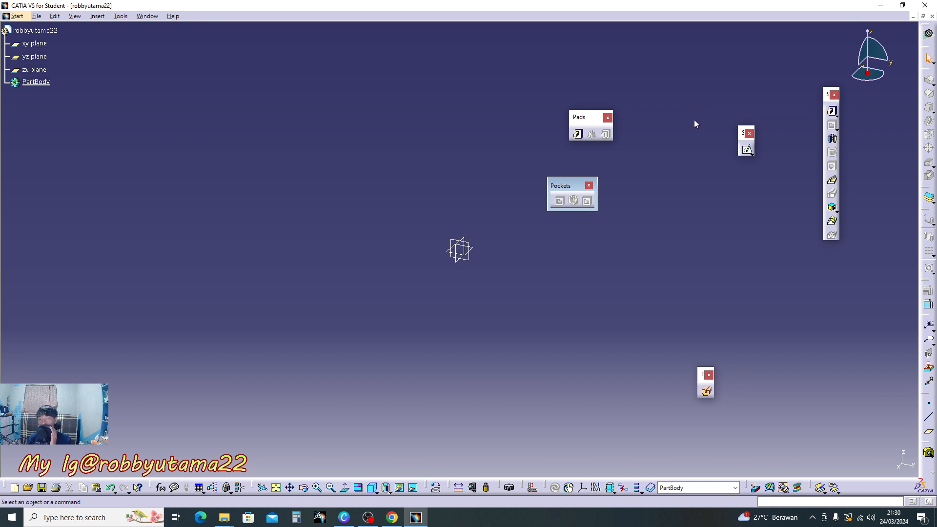
- Move the specification tree inward from the window edge and open a new sketch on the xy plane
{"action": "left_click", "coordinate": [747, 151]}
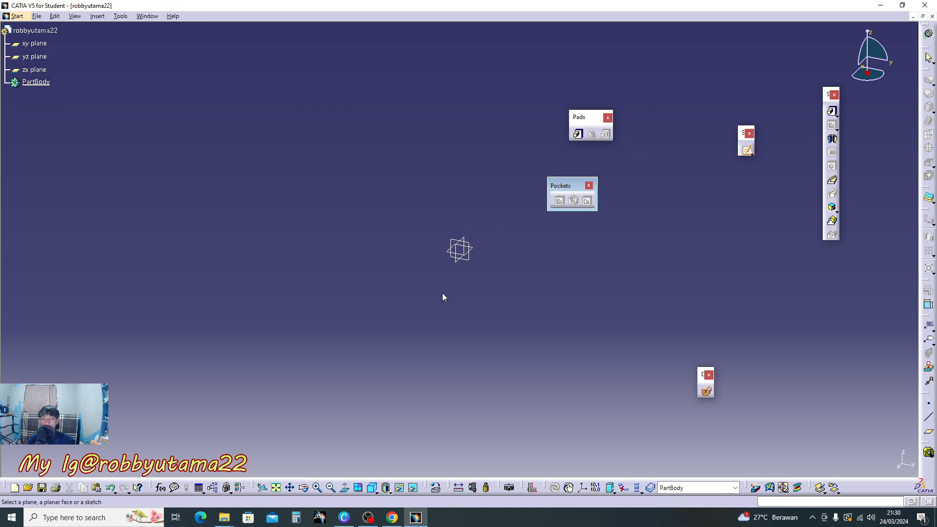
{"action": "left_click", "coordinate": [15, 56]}
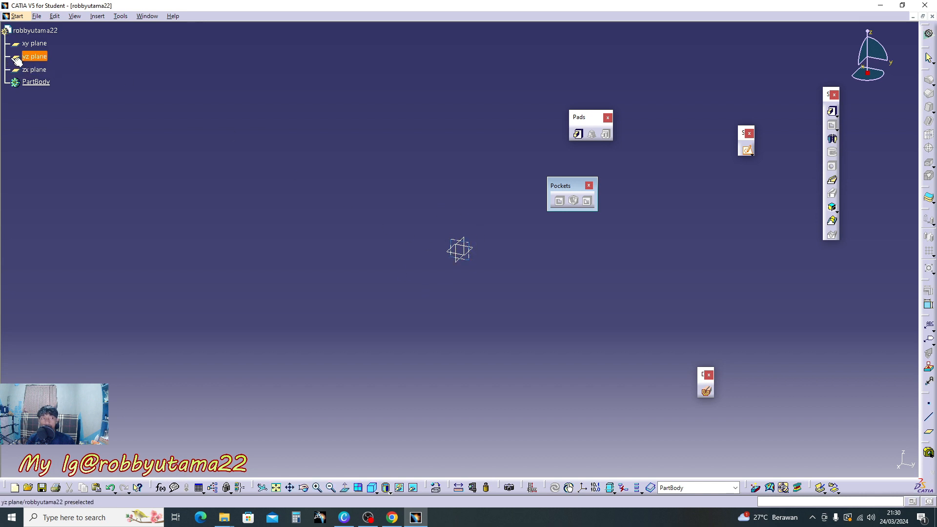
{"action": "left_click_drag", "start_coordinate": [18, 61], "coordinate": [167, 106]}
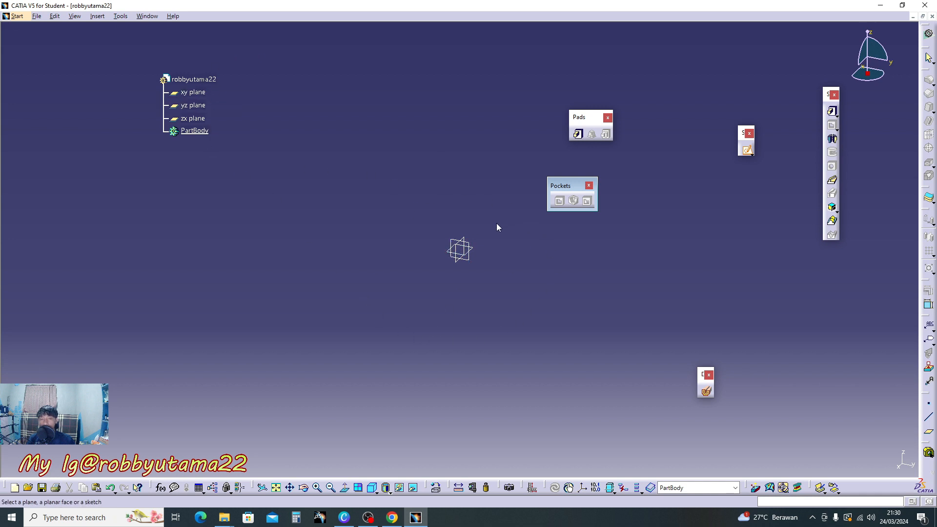
{"action": "left_click", "coordinate": [747, 150]}
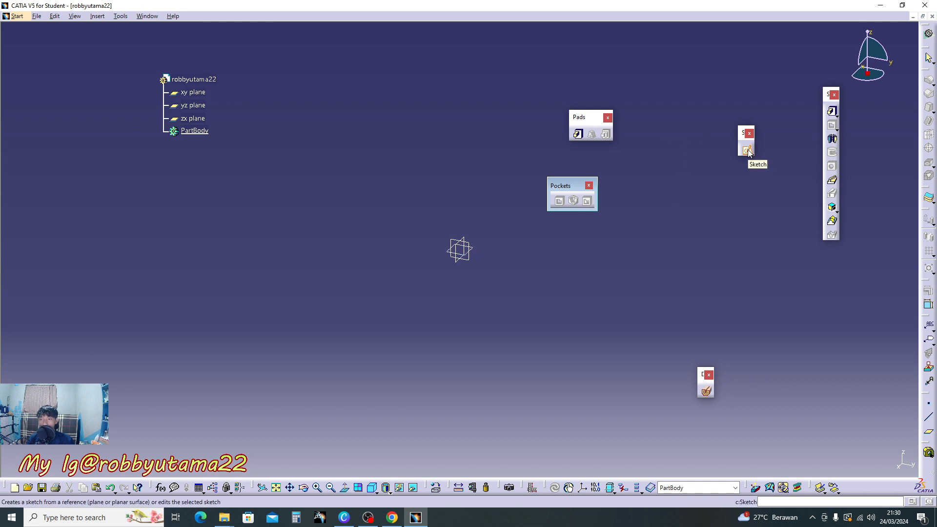
{"action": "left_click", "coordinate": [478, 251]}
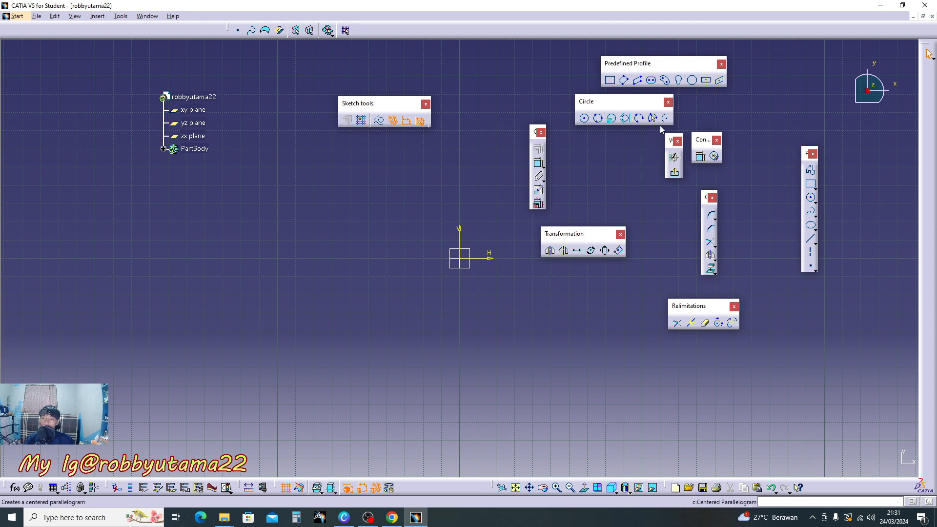
- Rearrange the floating sketcher palettes for constraints, profiles, operations, workbench and relimitations into a tighter group
{"action": "left_click_drag", "start_coordinate": [533, 132], "coordinate": [546, 101]}
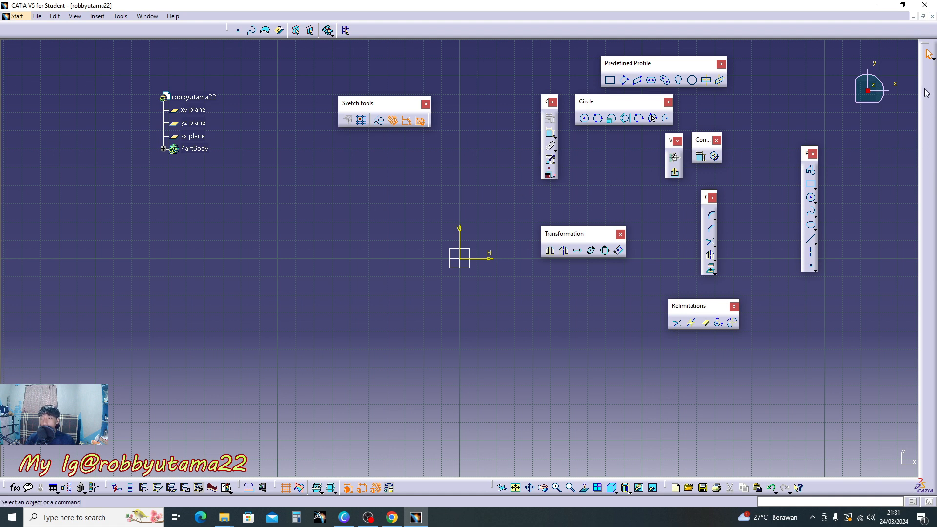
{"action": "left_click_drag", "start_coordinate": [807, 153], "coordinate": [696, 112]}
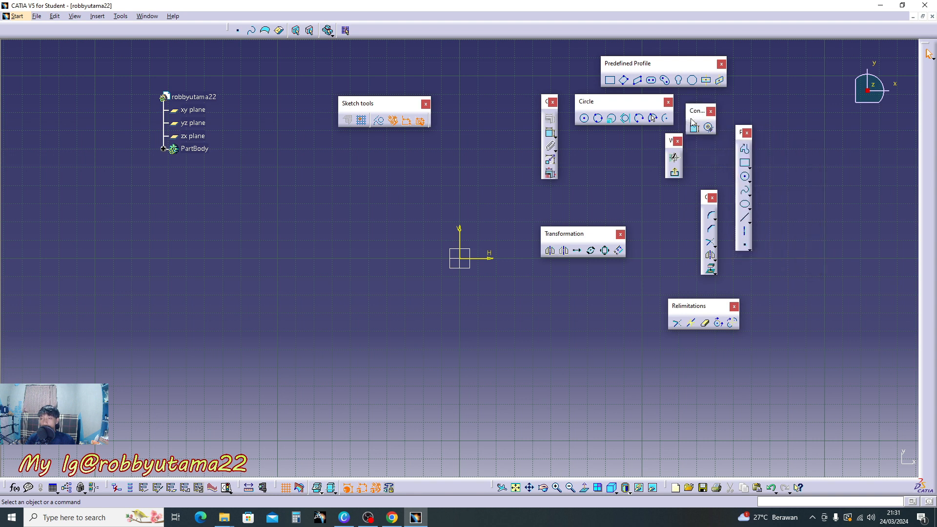
{"action": "left_click_drag", "start_coordinate": [672, 142], "coordinate": [671, 158]}
{"action": "left_click_drag", "start_coordinate": [708, 199], "coordinate": [701, 164]}
{"action": "left_click_drag", "start_coordinate": [711, 306], "coordinate": [710, 266]}
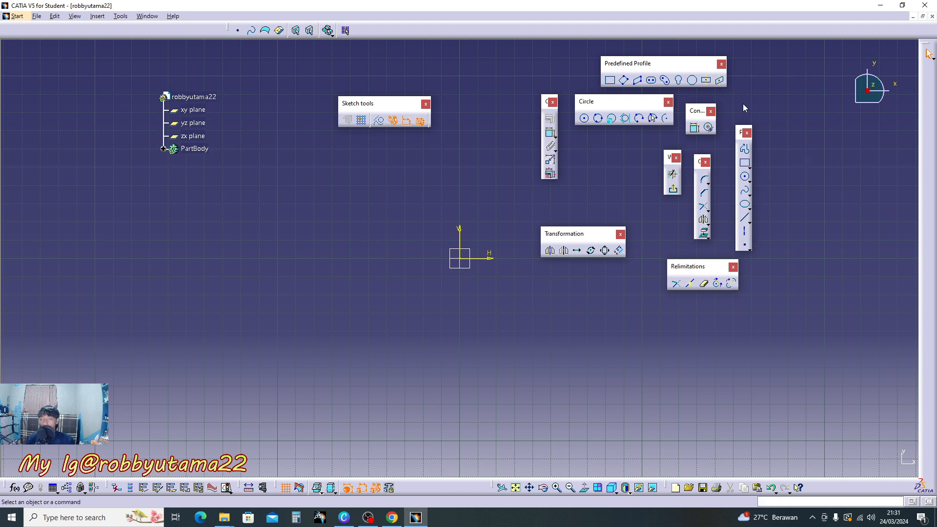
{"action": "left_click", "coordinate": [708, 81]}
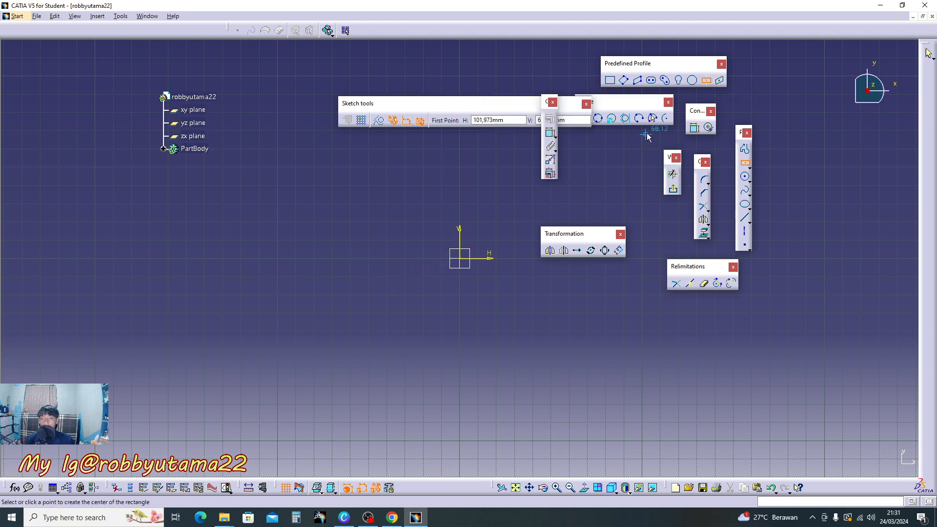
{"action": "left_click", "coordinate": [356, 190]}
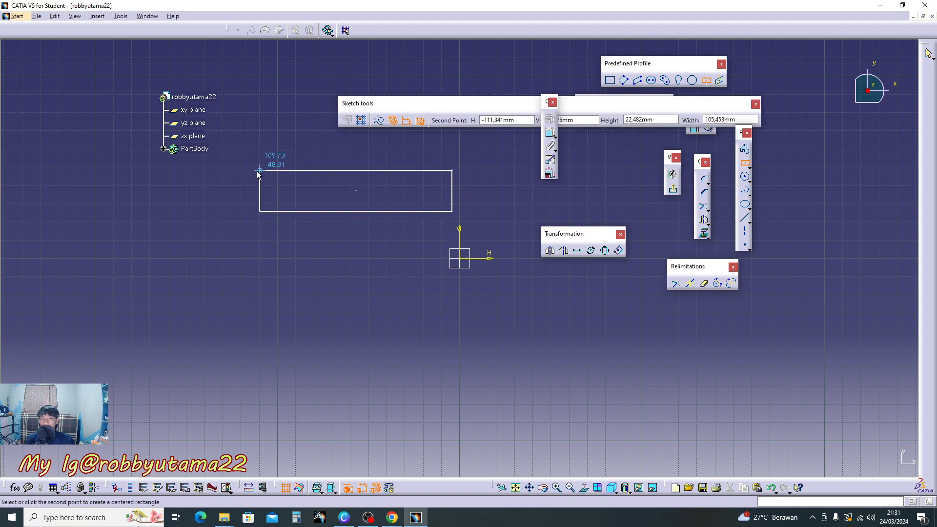
{"action": "type", "text": "`"}
{"action": "left_click", "coordinate": [707, 84]}
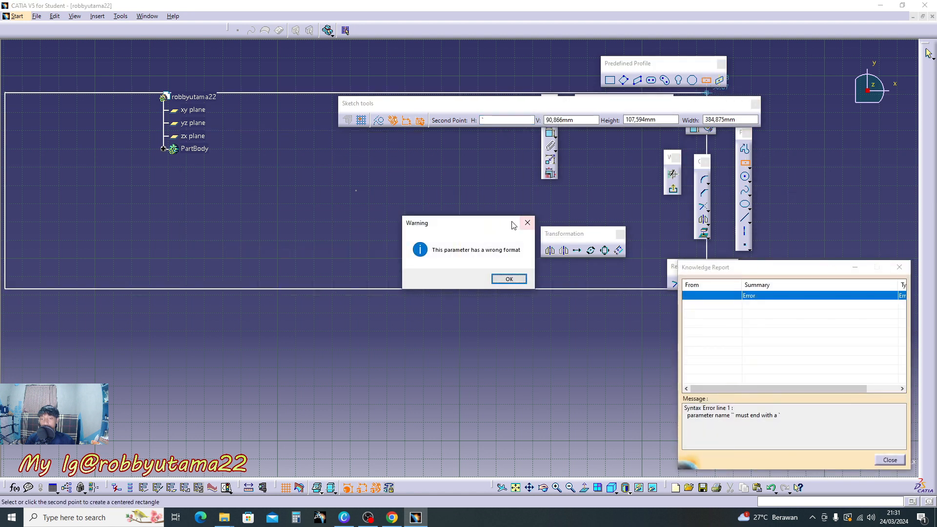
{"action": "left_click", "coordinate": [527, 222]}
{"action": "left_click", "coordinate": [899, 266]}
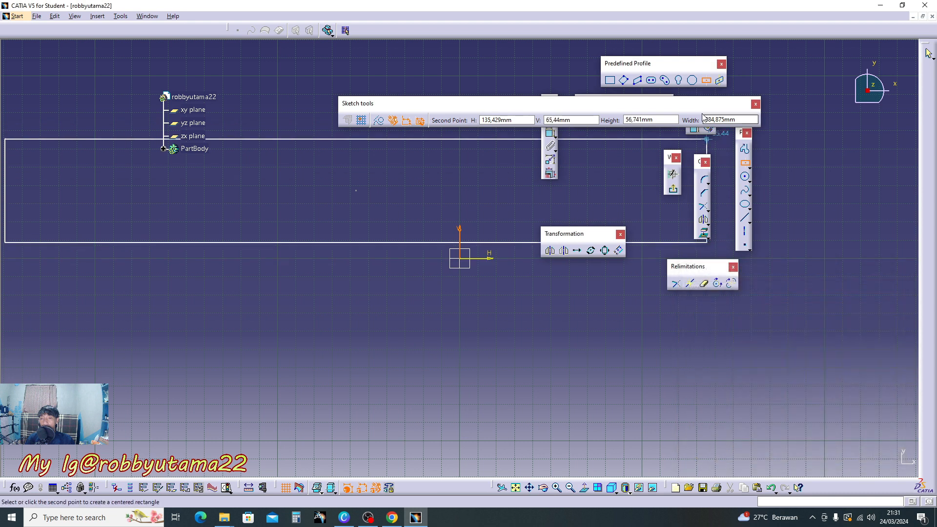
{"action": "key", "text": "Escape"}
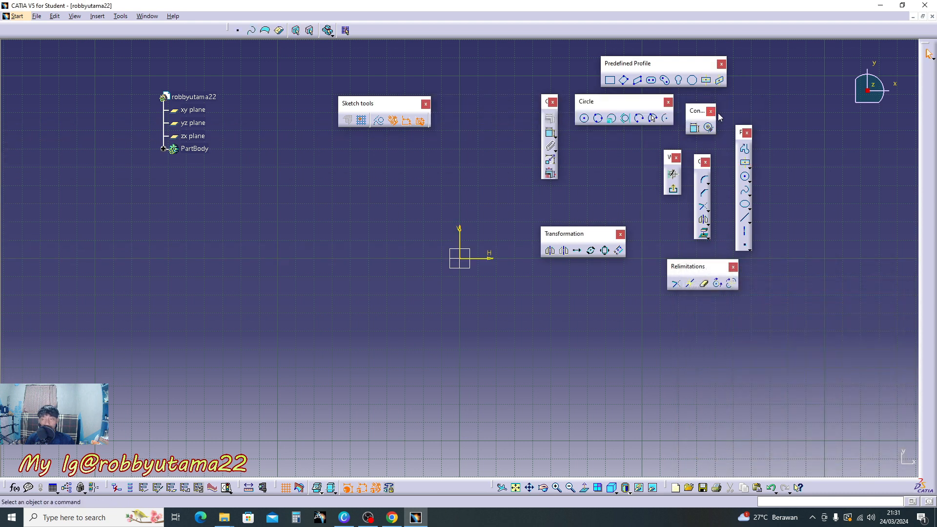
- Sketch a centered rectangle about 116 mm wide and 70 mm high, centred on the sketch origin
{"action": "left_click", "coordinate": [711, 83]}
{"action": "left_click", "coordinate": [459, 258]}
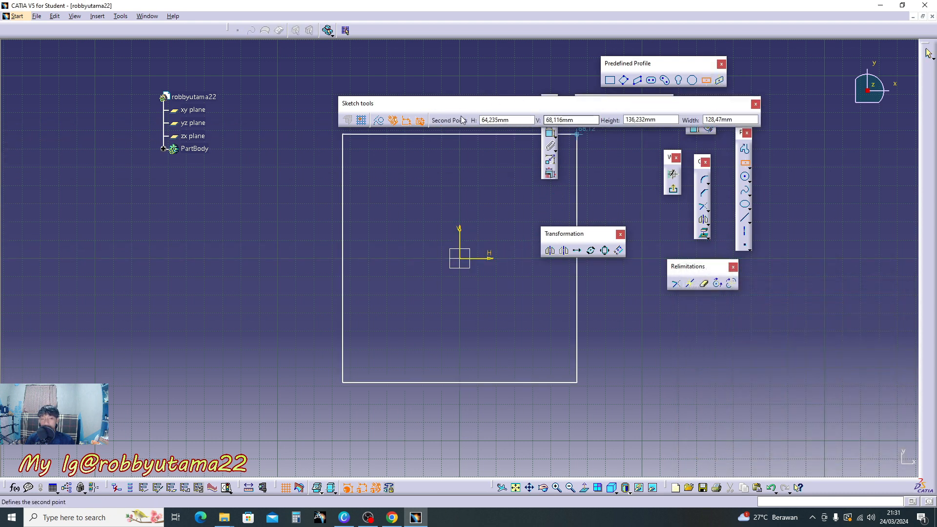
{"action": "left_click", "coordinate": [355, 195]}
{"action": "middle_click_drag", "start_coordinate": [443, 207], "coordinate": [357, 272]}
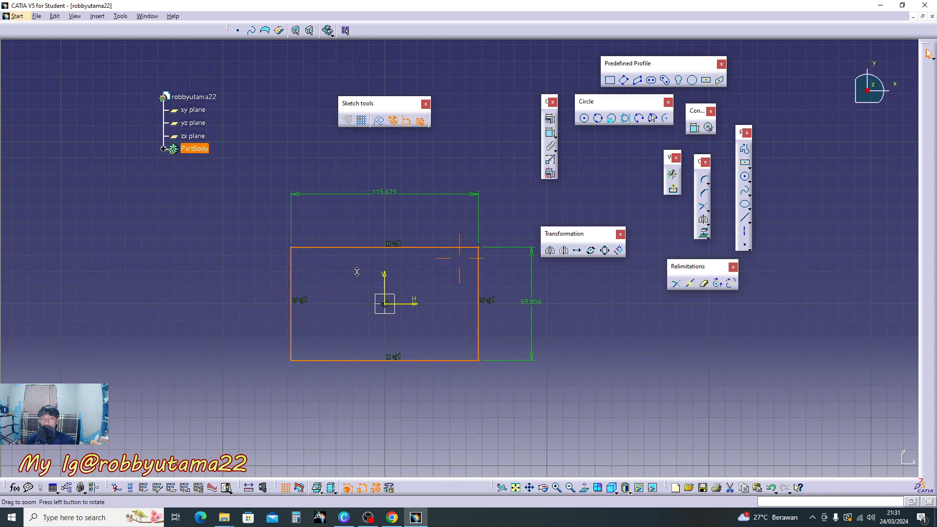
- Set both the rectangle's width and its height to 200 mm
{"action": "double_click", "coordinate": [395, 194]}
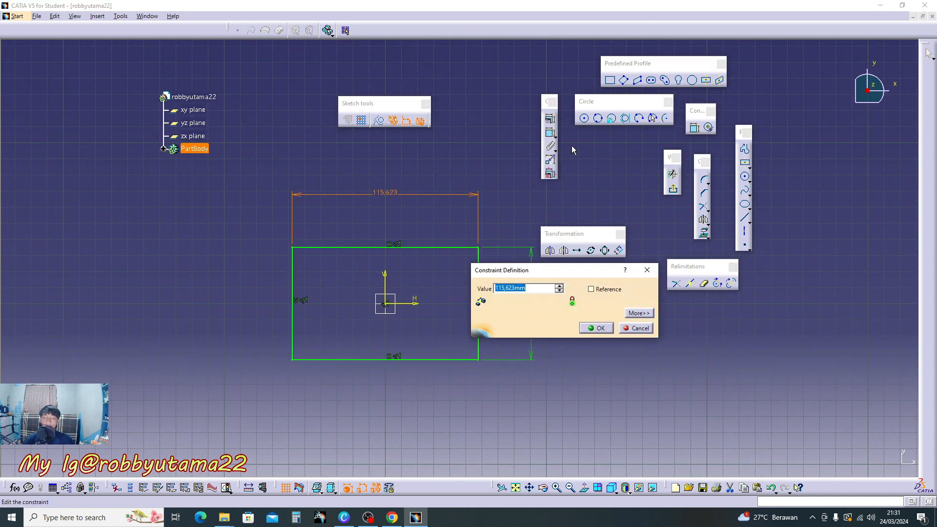
{"action": "type", "text": "200"}
{"action": "key", "text": "Return"}
{"action": "double_click", "coordinate": [605, 310]}
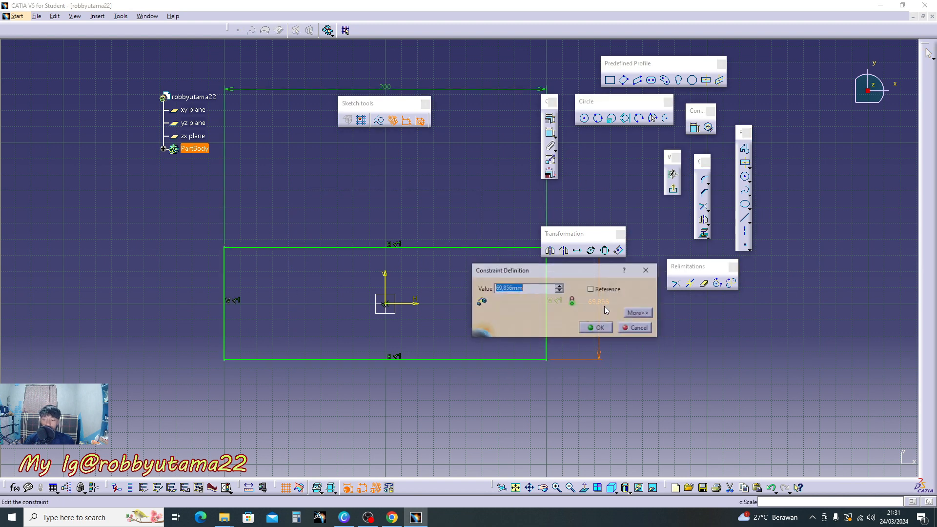
{"action": "type", "text": "200"}
{"action": "key", "text": "Return"}
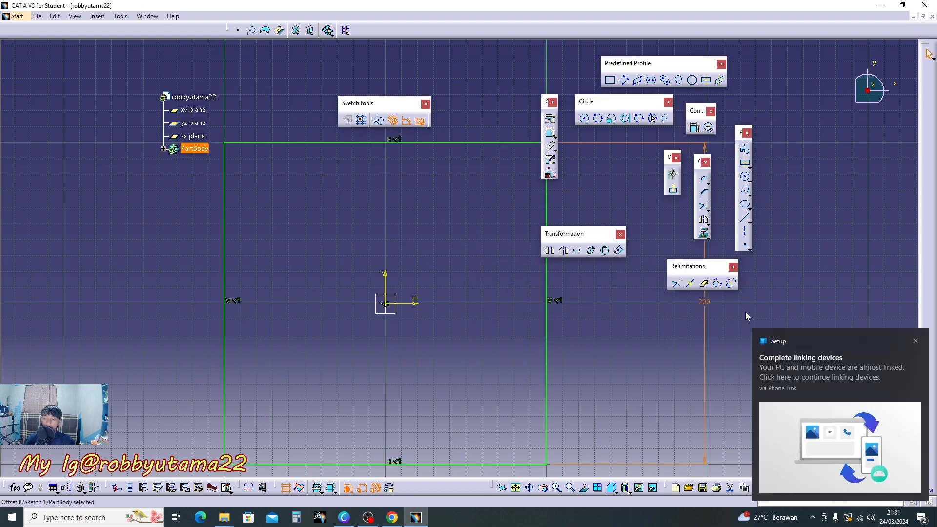
{"action": "left_click", "coordinate": [915, 342]}
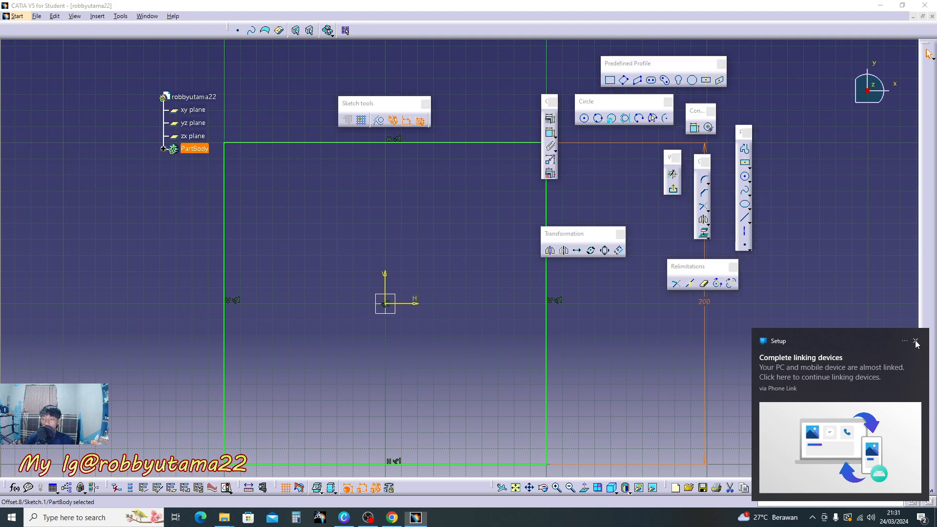
- Move both dimensions of the square closer to its edges and exit the sketch
{"action": "mouse_move", "coordinate": [446, 242]}
{"action": "middle_mouse_down"}
{"action": "mouse_move", "coordinate": [396, 227]}
{"action": "mouse_move", "coordinate": [393, 310]}
{"action": "middle_mouse_up"}
{"action": "left_click_drag", "start_coordinate": [387, 146], "coordinate": [377, 194]}
{"action": "left_click_drag", "start_coordinate": [551, 319], "coordinate": [494, 312]}
{"action": "left_click", "coordinate": [599, 339]}
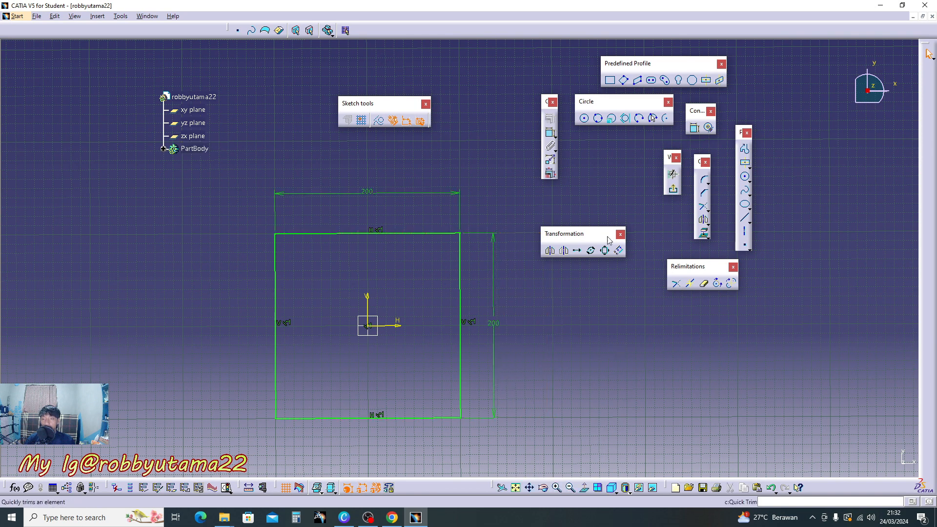
{"action": "left_click", "coordinate": [674, 190]}
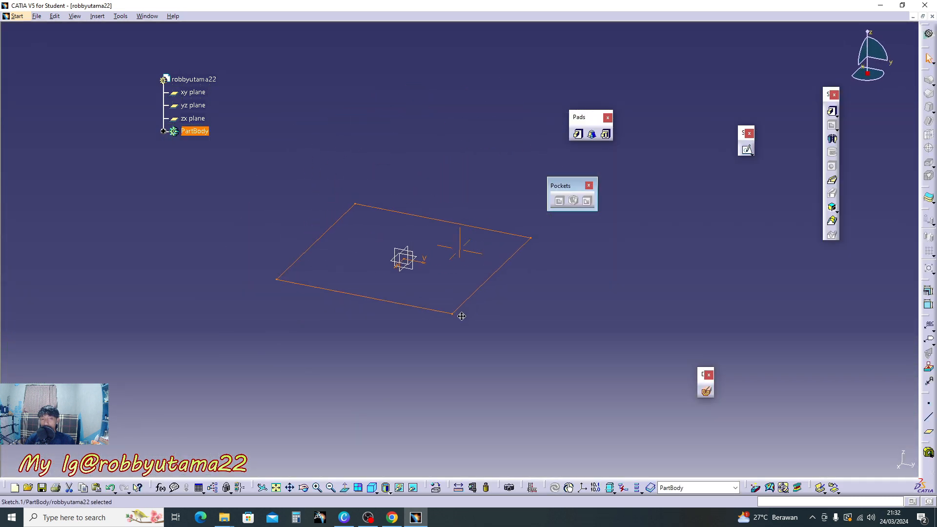
- Move the Pockets palette away from the model and start a pad from the square sketch with a length of 100 mm
{"action": "mouse_move", "coordinate": [462, 316]}
{"action": "middle_mouse_down"}
{"action": "mouse_move", "coordinate": [481, 257]}
{"action": "mouse_move", "coordinate": [464, 318]}
{"action": "mouse_move", "coordinate": [492, 305]}
{"action": "mouse_move", "coordinate": [493, 317]}
{"action": "middle_mouse_up"}
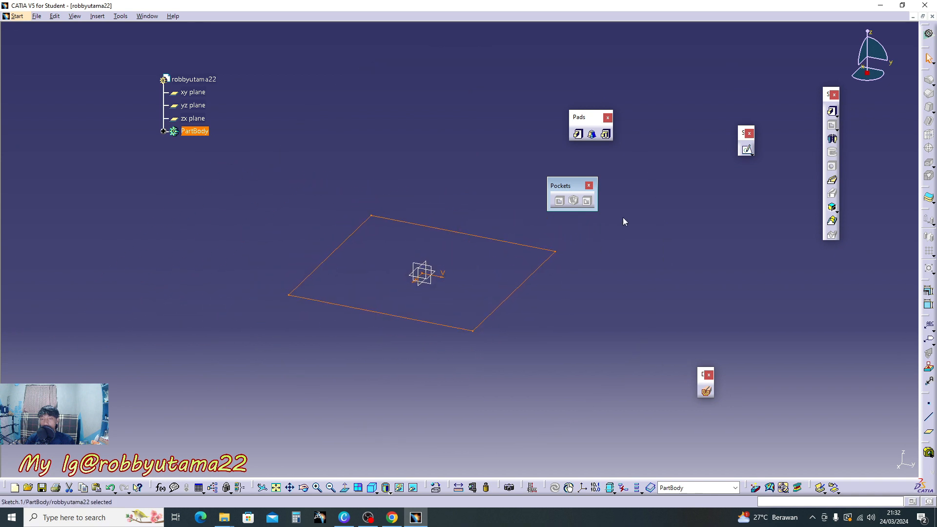
{"action": "left_click_drag", "start_coordinate": [569, 186], "coordinate": [645, 192]}
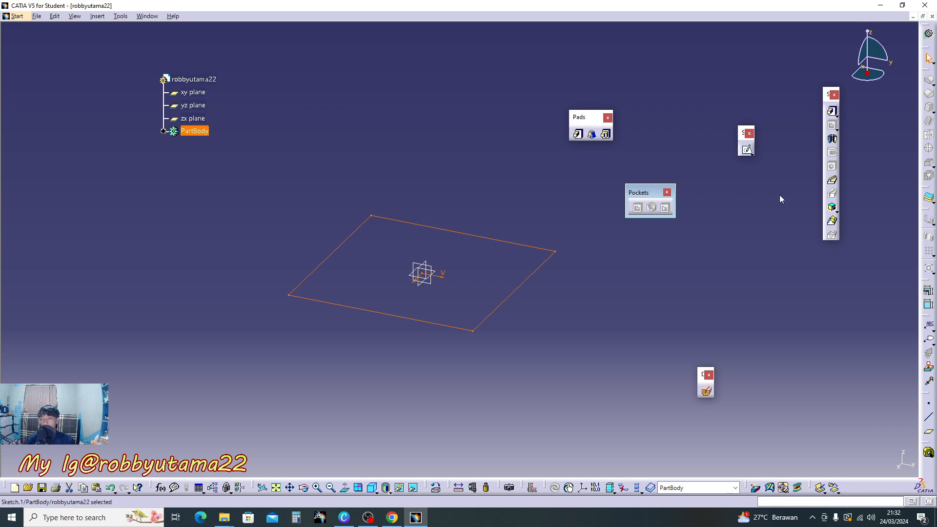
{"action": "left_click", "coordinate": [833, 141]}
{"action": "left_click", "coordinate": [579, 135]}
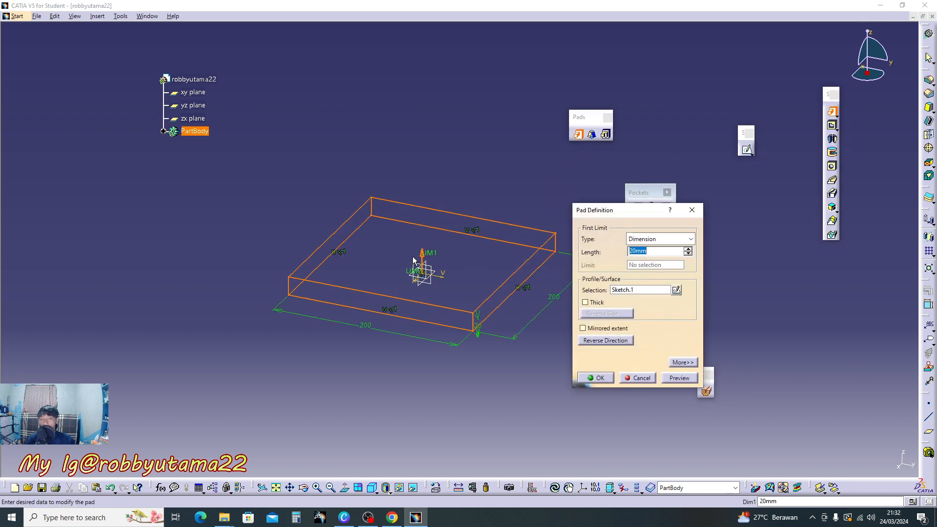
{"action": "middle_click_drag", "start_coordinate": [476, 255], "coordinate": [435, 238]}
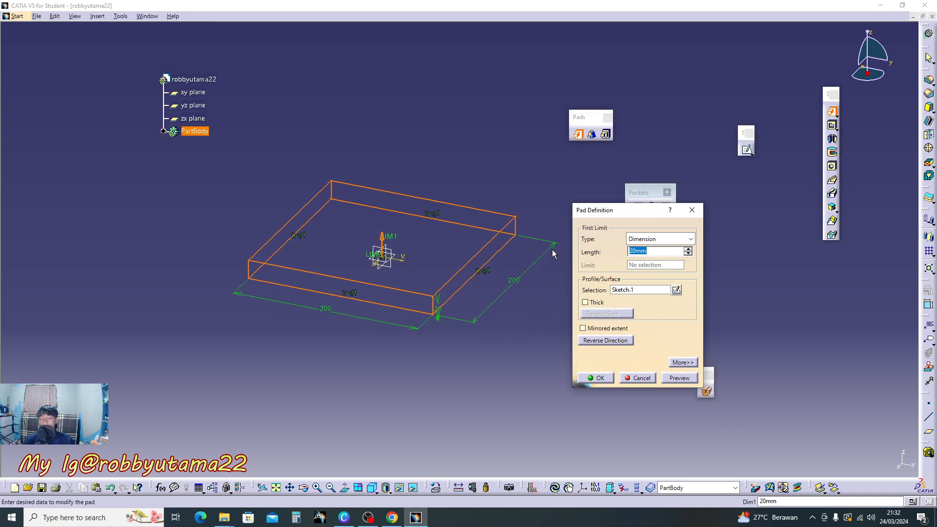
{"action": "type", "text": "100"}
{"action": "left_click", "coordinate": [501, 168]}
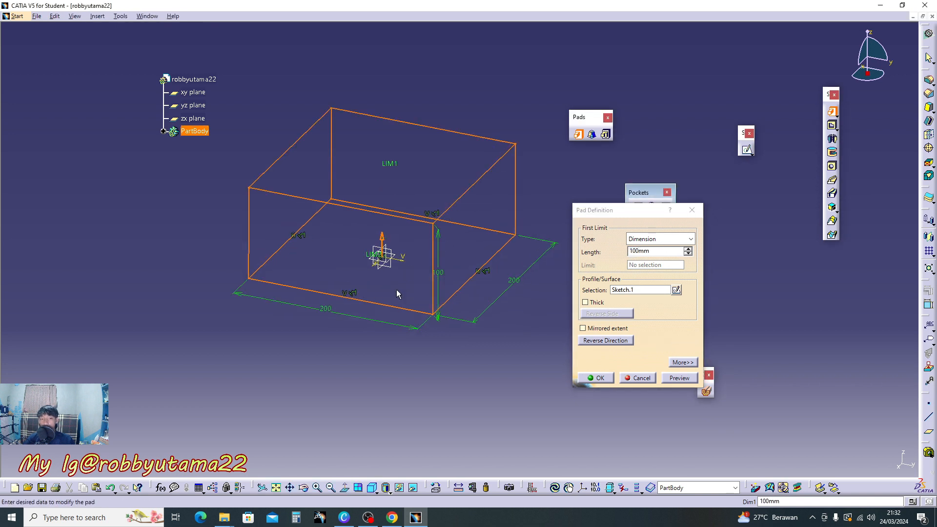
- Reverse the pad's direction so it extends below the sketch plane, create it and clear the selection
{"action": "left_click", "coordinate": [605, 344]}
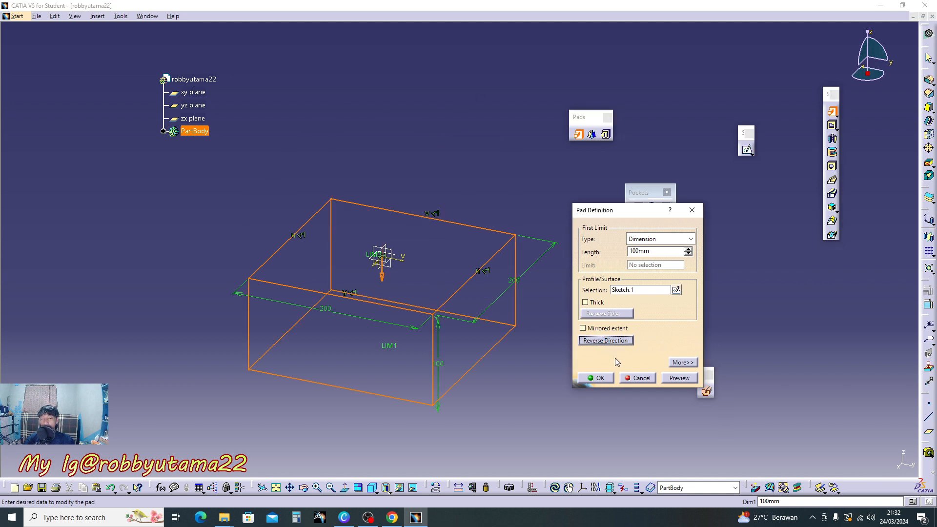
{"action": "left_click", "coordinate": [616, 342]}
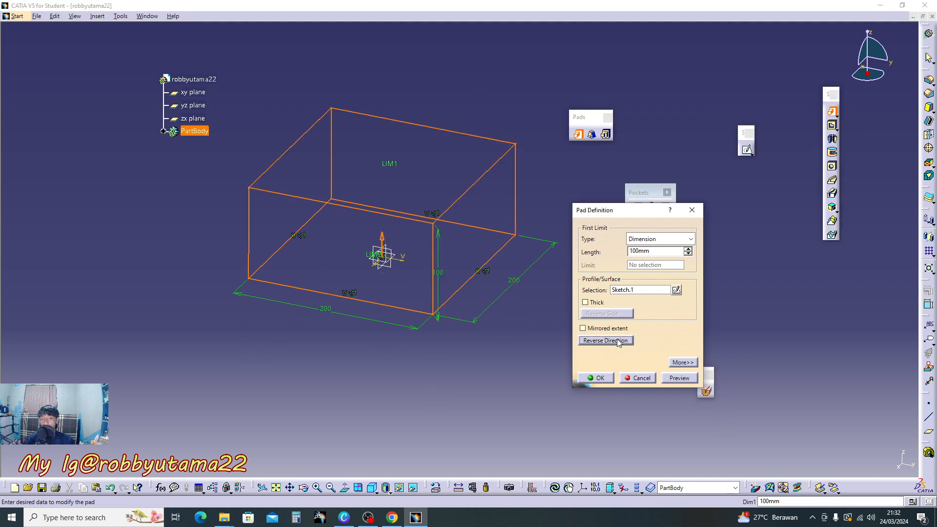
{"action": "left_click", "coordinate": [384, 241]}
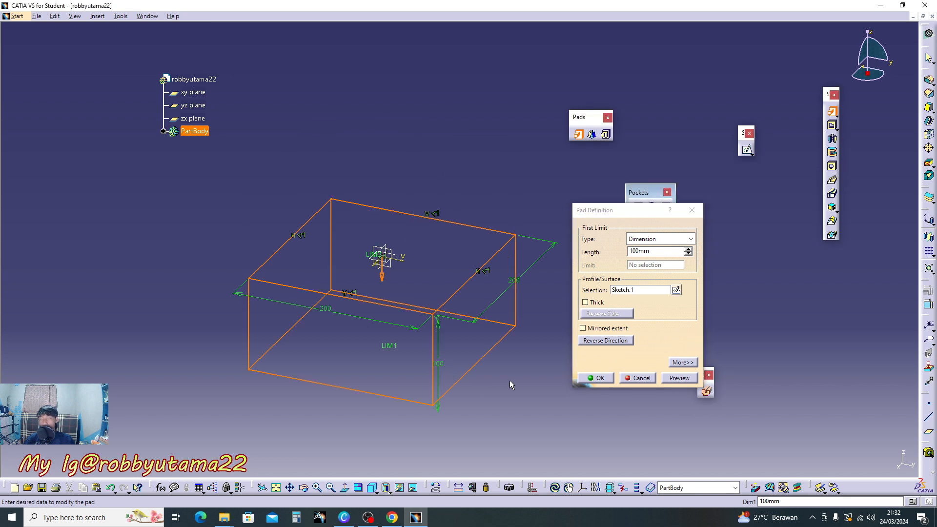
{"action": "left_click", "coordinate": [596, 379]}
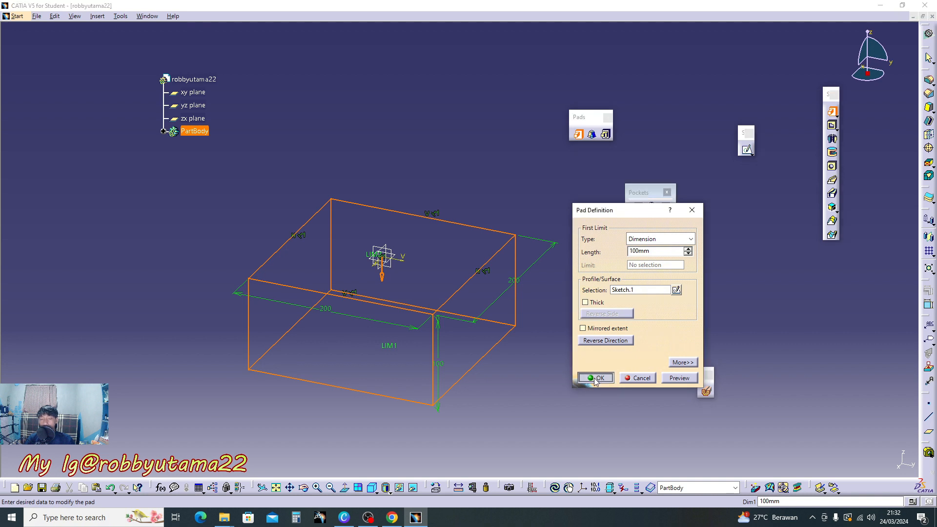
{"action": "left_click", "coordinate": [595, 378]}
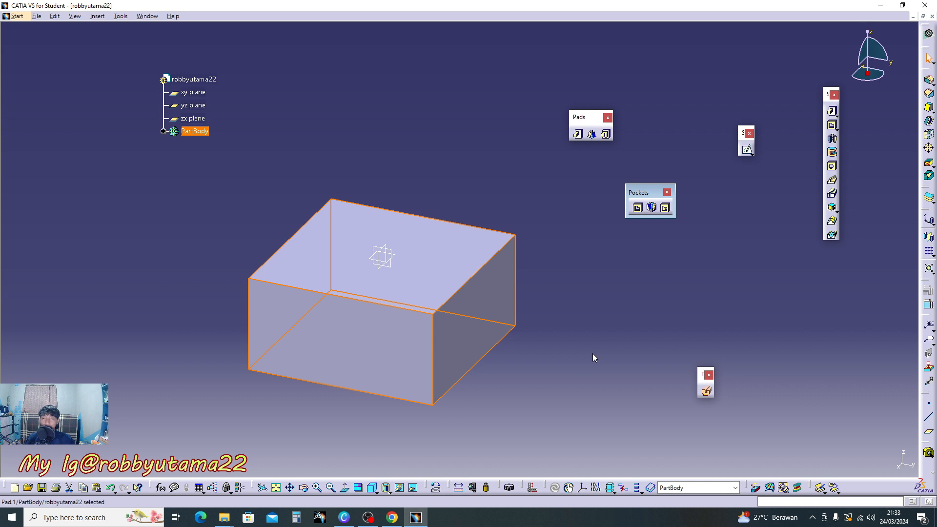
{"action": "left_click", "coordinate": [594, 353]}
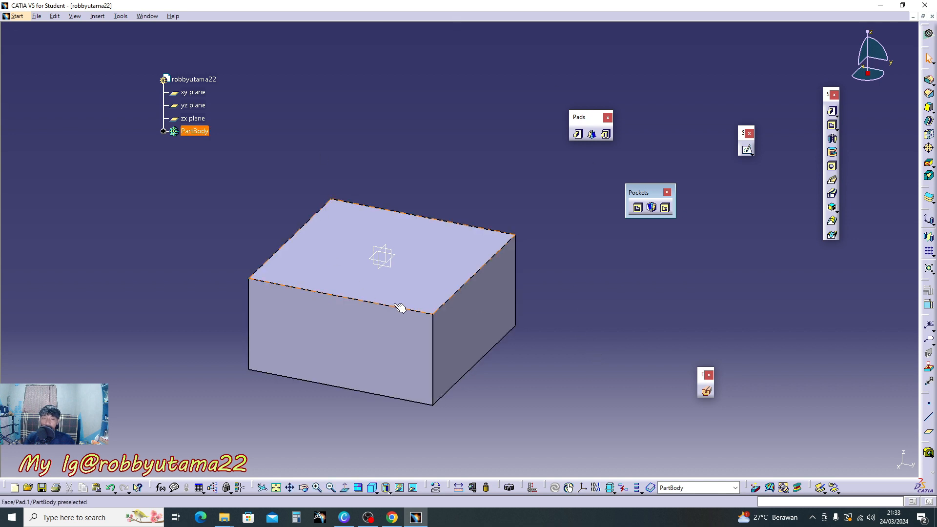
- Sketch a rectangle about 93 mm wide and 121 mm high on the block's top face, overhanging one edge, and exit the sketch
{"action": "middle_click_drag", "start_coordinate": [398, 307], "coordinate": [644, 230]}
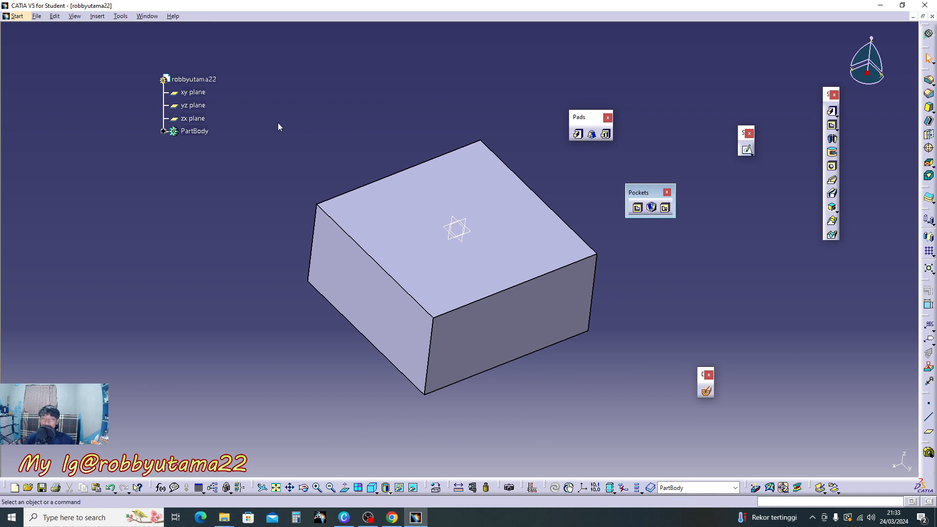
{"action": "left_click_drag", "start_coordinate": [633, 162], "coordinate": [633, 163]}
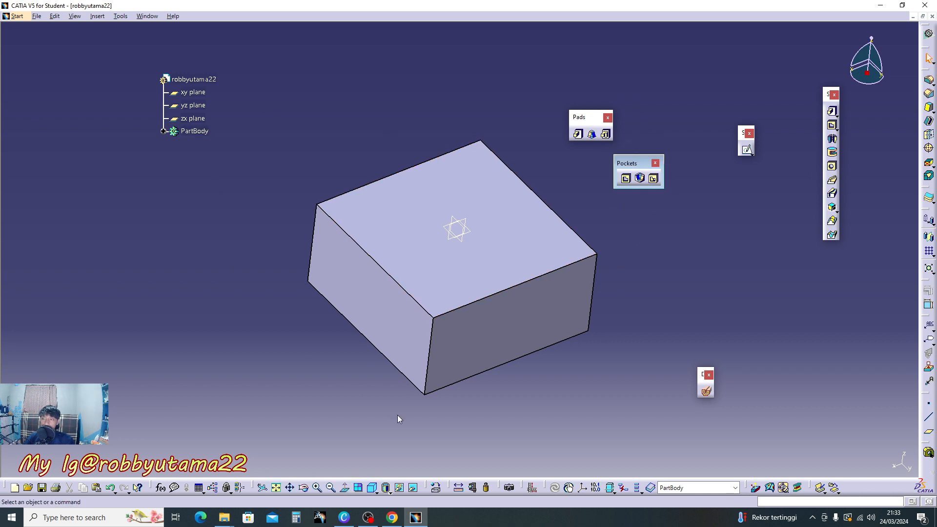
{"action": "left_click", "coordinate": [747, 151]}
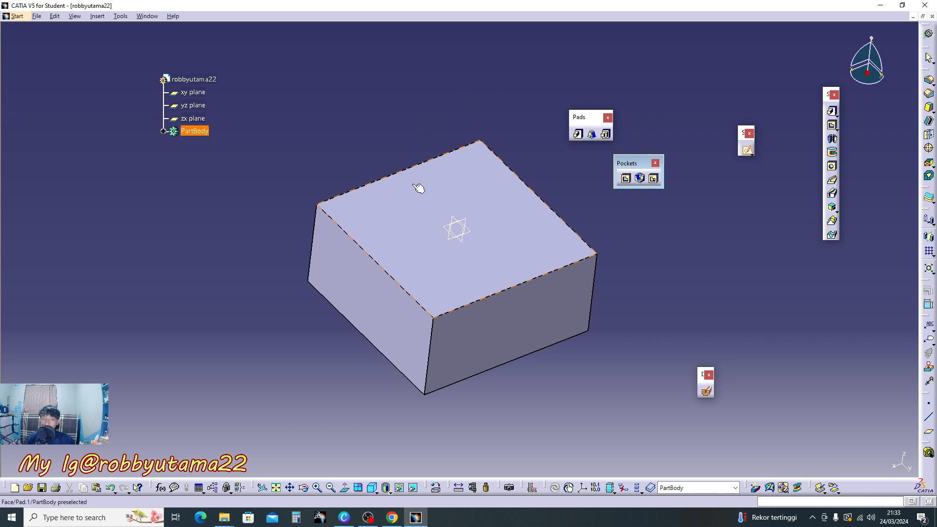
{"action": "left_click", "coordinate": [470, 233]}
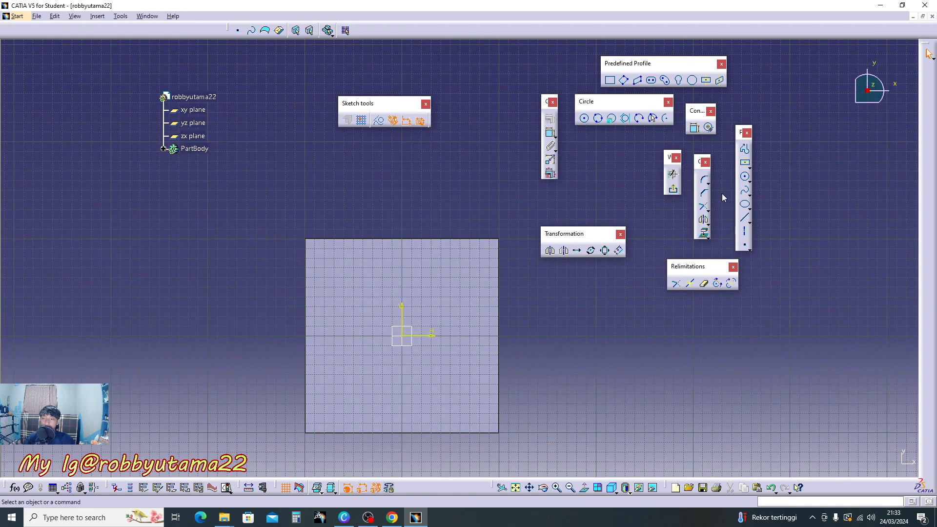
{"action": "left_click", "coordinate": [745, 165]}
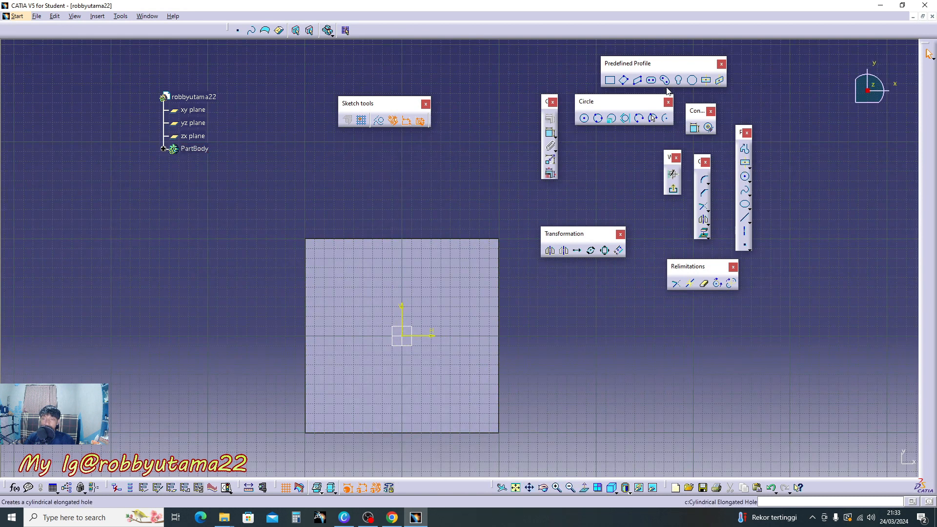
{"action": "left_click", "coordinate": [527, 280]}
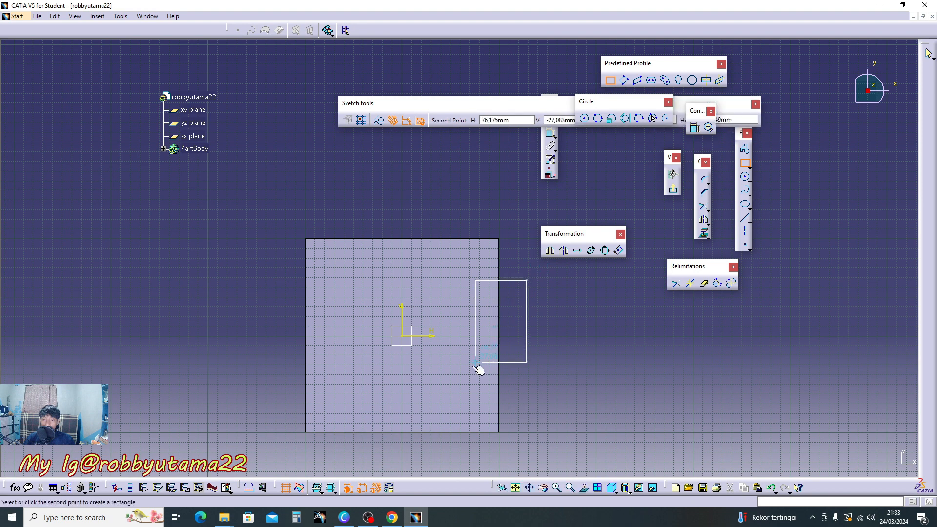
{"action": "left_click", "coordinate": [436, 397]}
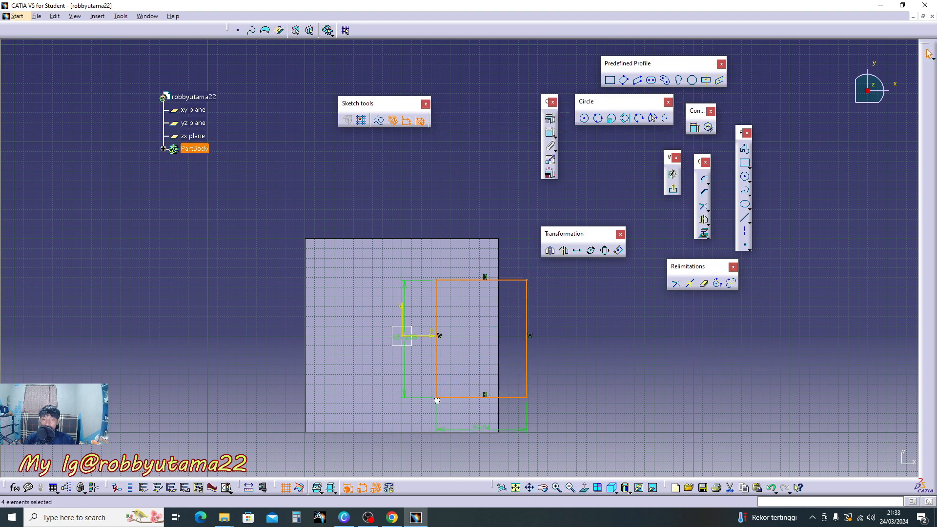
{"action": "left_click", "coordinate": [588, 203]}
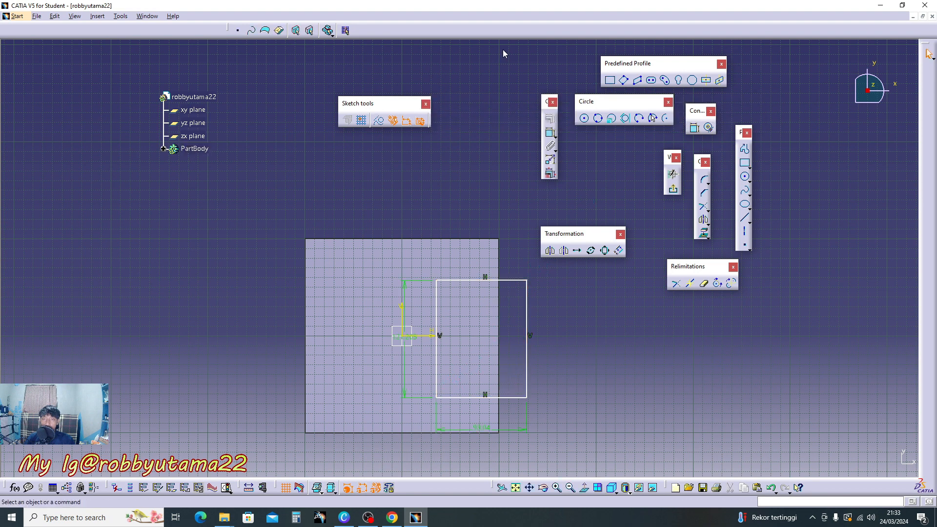
{"action": "left_click", "coordinate": [673, 190]}
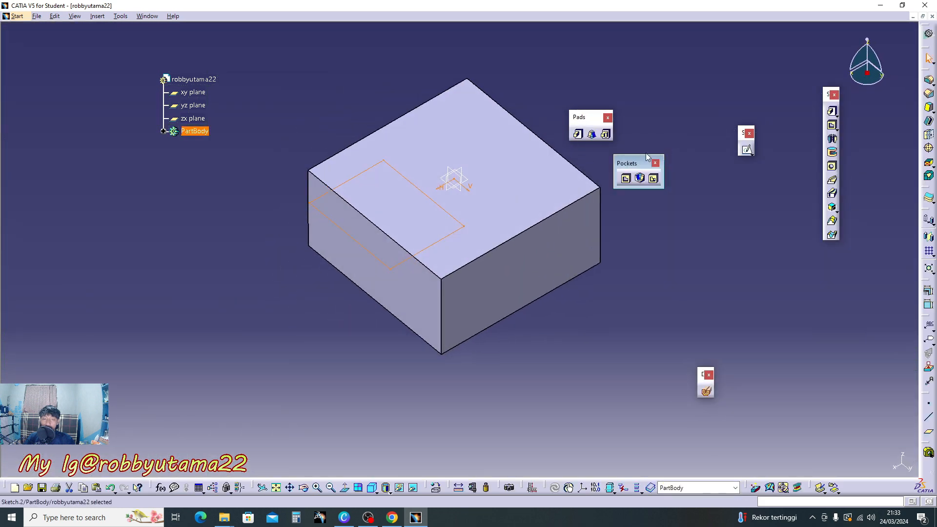
- Start a pocket from the new rectangle sketch and preview it at a depth of 100 mm
{"action": "middle_click_drag", "start_coordinate": [367, 163], "coordinate": [466, 205]}
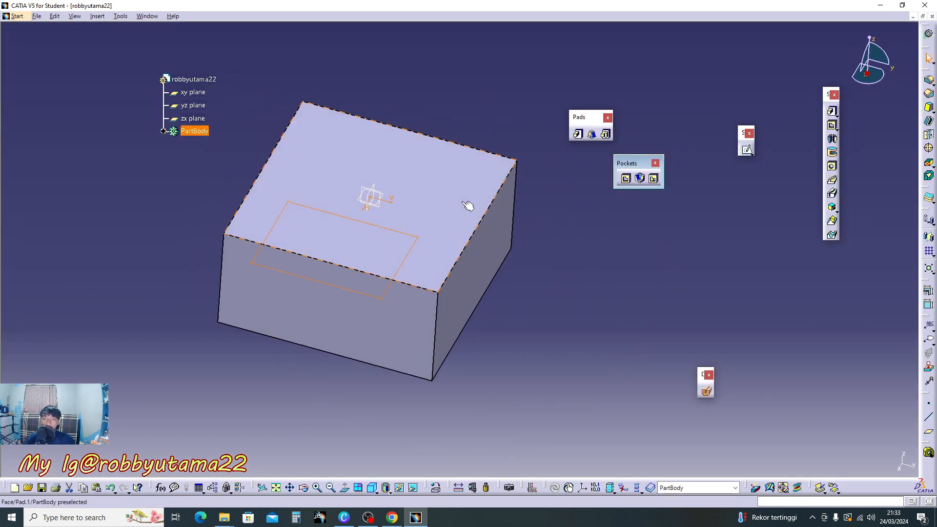
{"action": "left_click", "coordinate": [626, 179]}
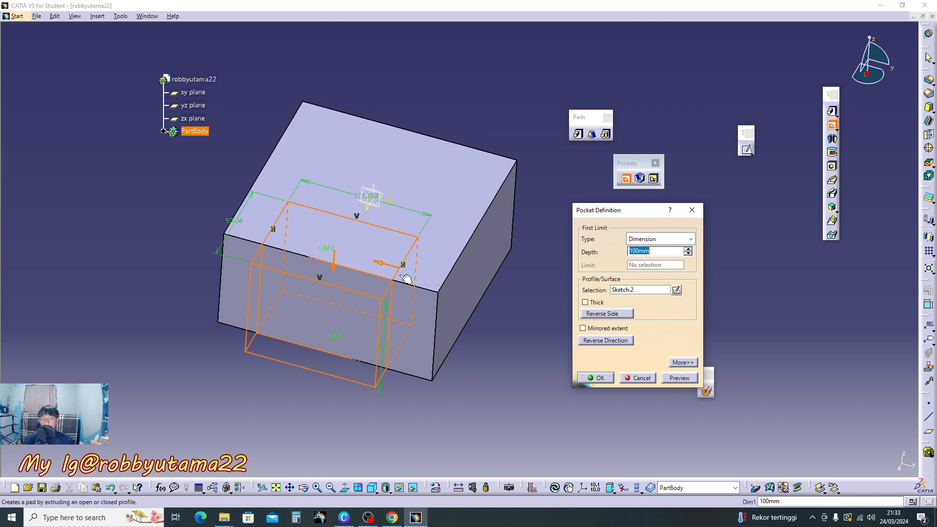
{"action": "middle_click_drag", "start_coordinate": [406, 275], "coordinate": [401, 332]}
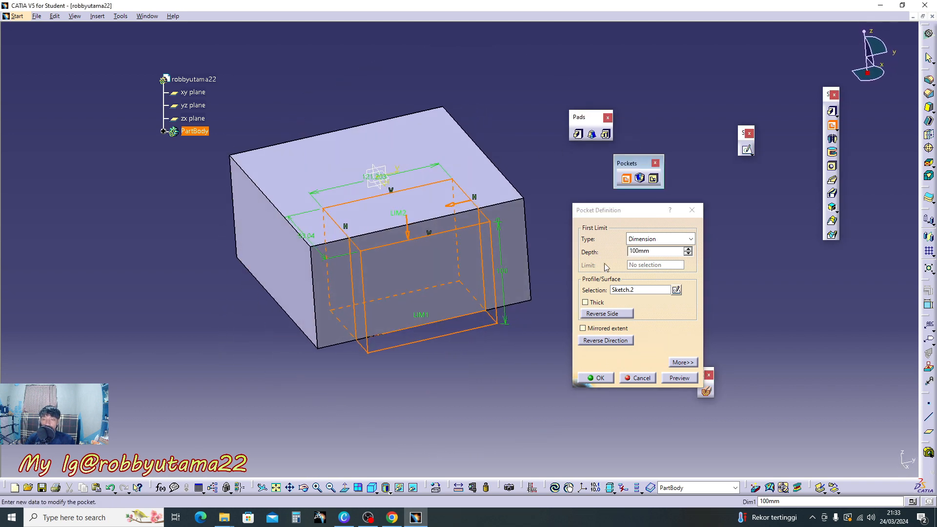
{"action": "left_click", "coordinate": [649, 251]}
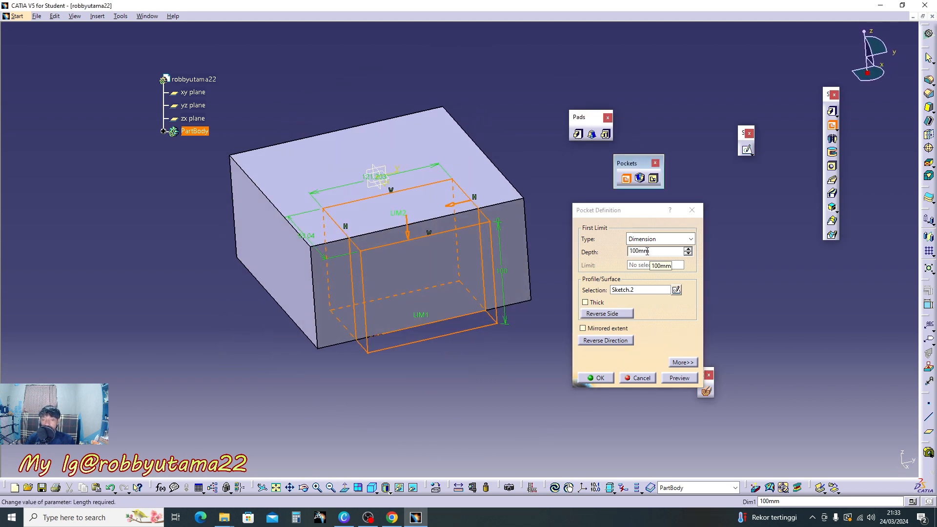
{"action": "middle_click_drag", "start_coordinate": [484, 292], "coordinate": [372, 254]}
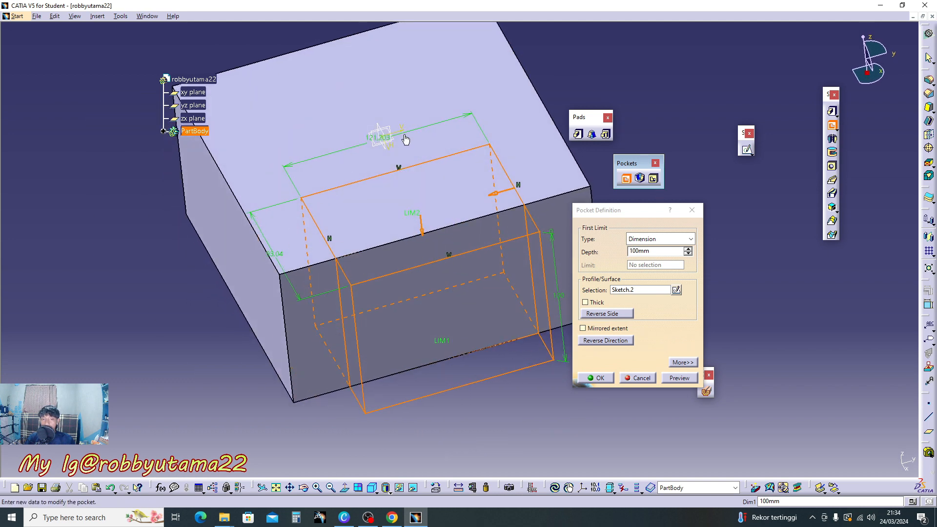
{"action": "middle_click_drag", "start_coordinate": [441, 203], "coordinate": [428, 142]}
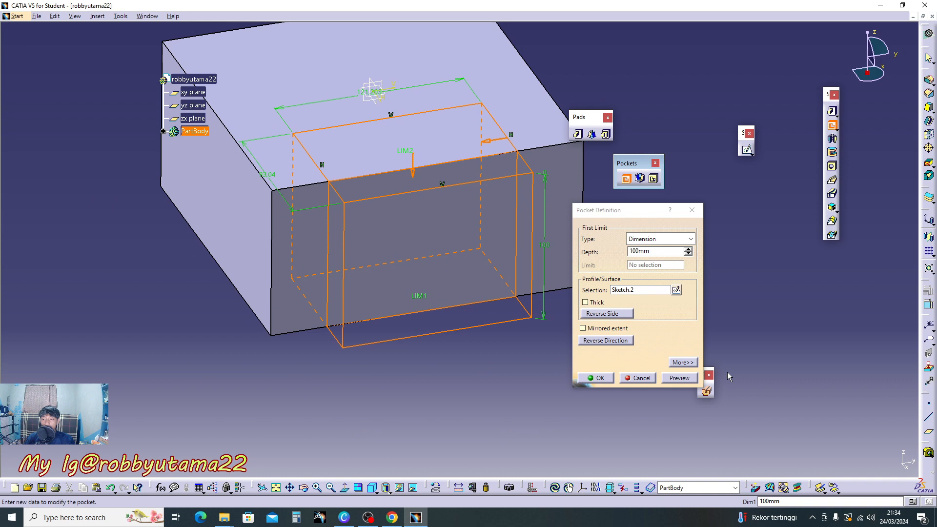
{"action": "left_click", "coordinate": [678, 378]}
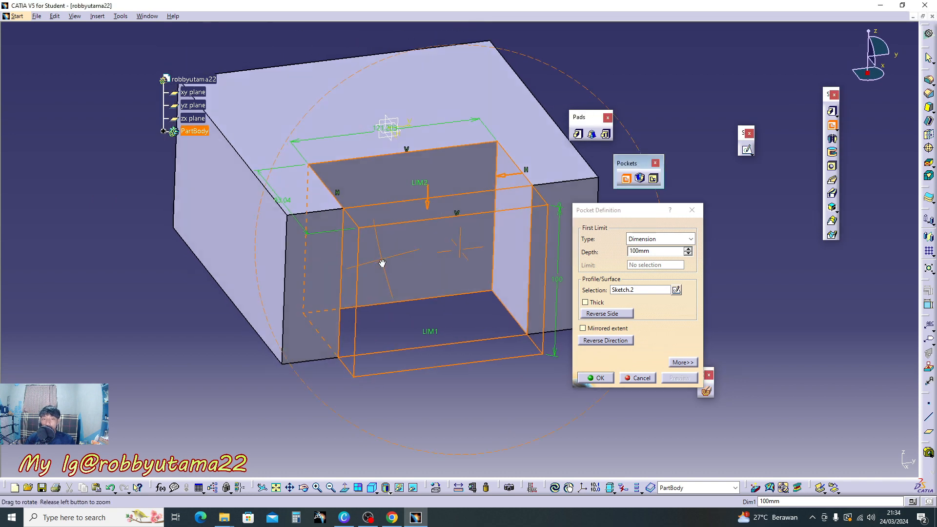
{"action": "middle_click_drag", "start_coordinate": [383, 262], "coordinate": [523, 273]}
- Set the pocket's depth to 20 mm, preview the cut and create it
{"action": "left_click", "coordinate": [670, 253]}
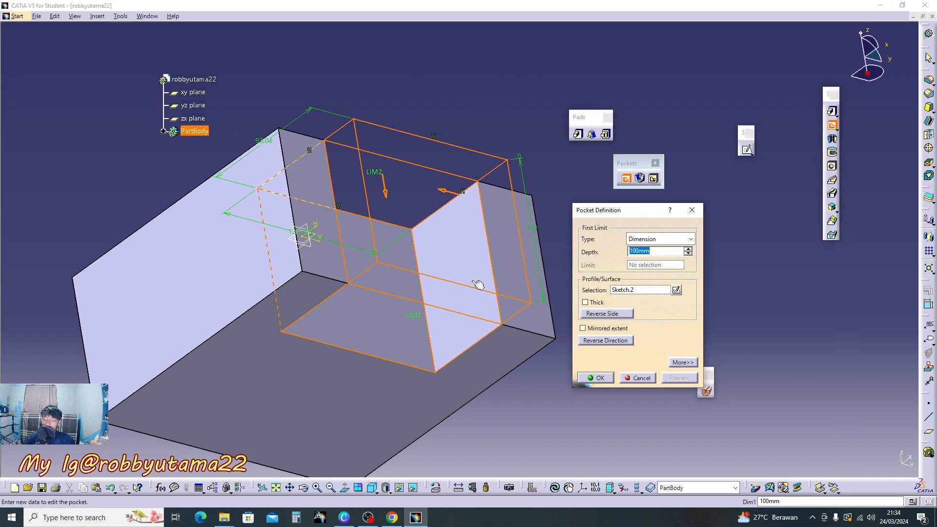
{"action": "type", "text": "20"}
{"action": "left_click", "coordinate": [719, 84]}
{"action": "middle_click_drag", "start_coordinate": [456, 229], "coordinate": [388, 319]}
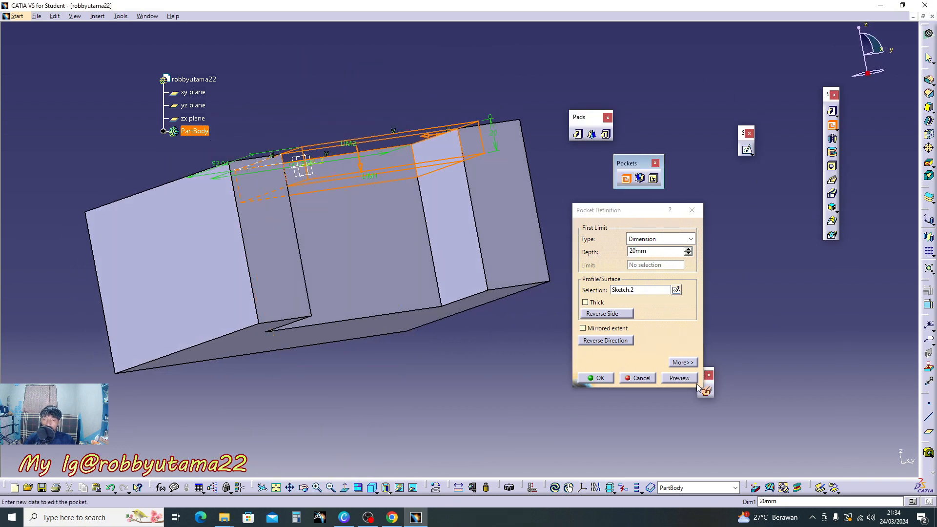
{"action": "left_click", "coordinate": [684, 378]}
{"action": "middle_click_drag", "start_coordinate": [523, 290], "coordinate": [367, 283]}
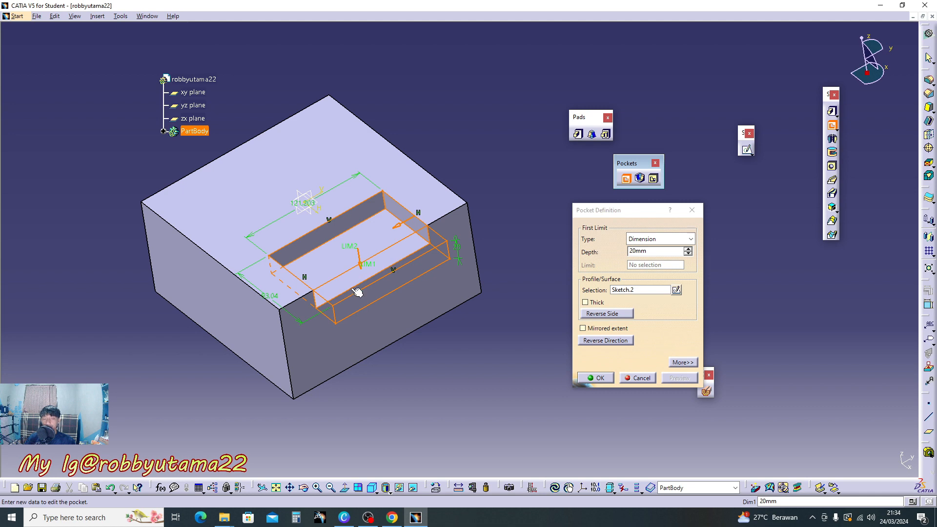
{"action": "middle_click_drag", "start_coordinate": [380, 282], "coordinate": [514, 220]}
{"action": "middle_click_drag", "start_coordinate": [444, 226], "coordinate": [397, 303]}
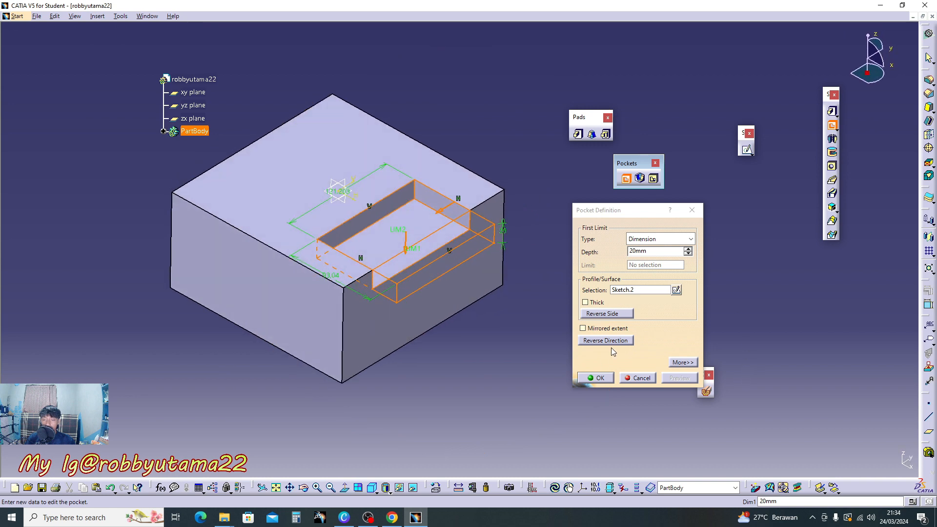
{"action": "left_click", "coordinate": [596, 378]}
{"action": "middle_click_drag", "start_coordinate": [539, 331], "coordinate": [572, 326]}
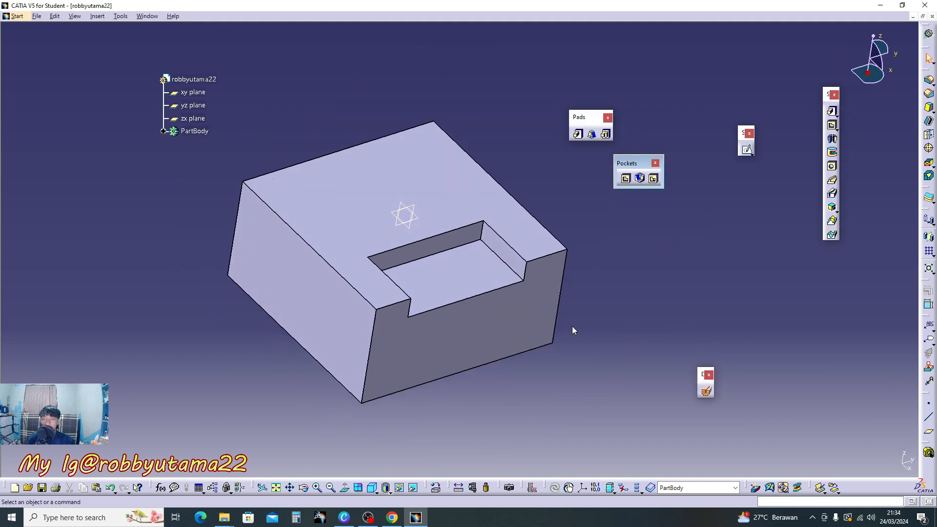
{"action": "left_click", "coordinate": [625, 179]}
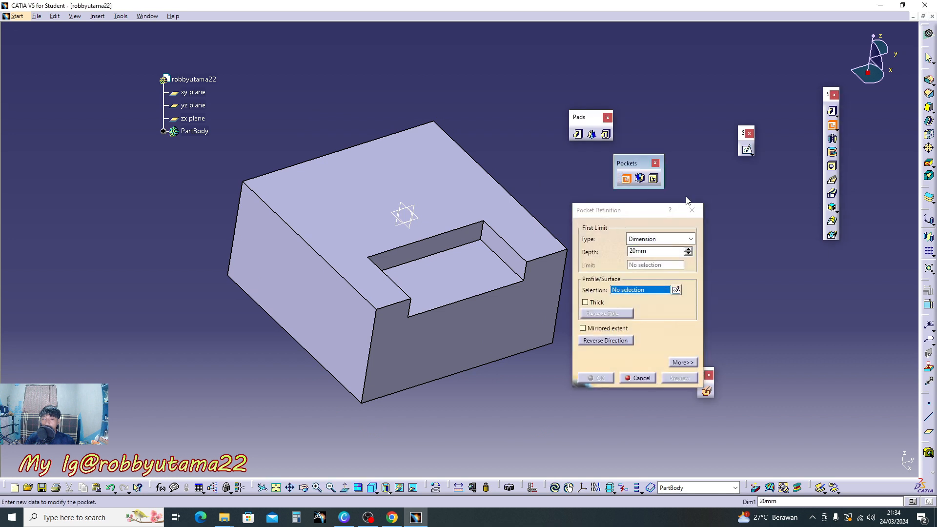
{"action": "left_click_drag", "start_coordinate": [651, 208], "coordinate": [674, 200]}
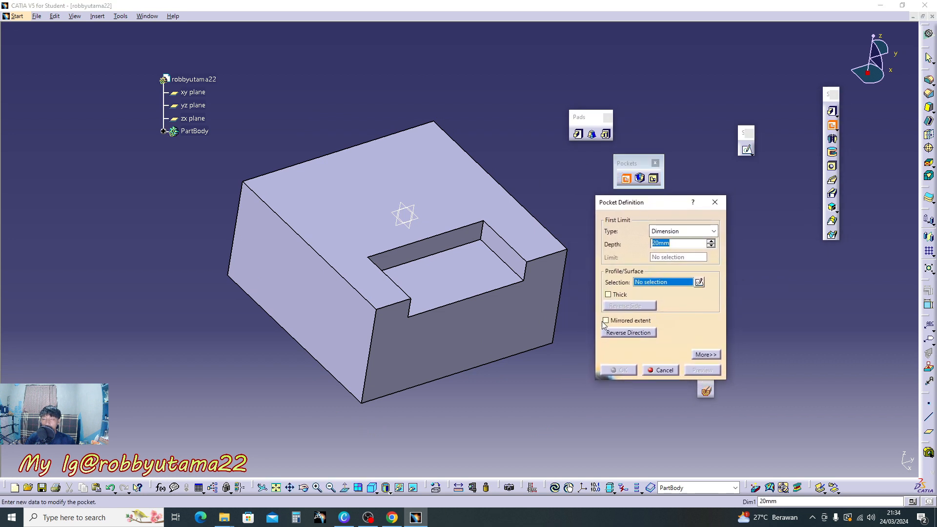
{"action": "left_click", "coordinate": [719, 354]}
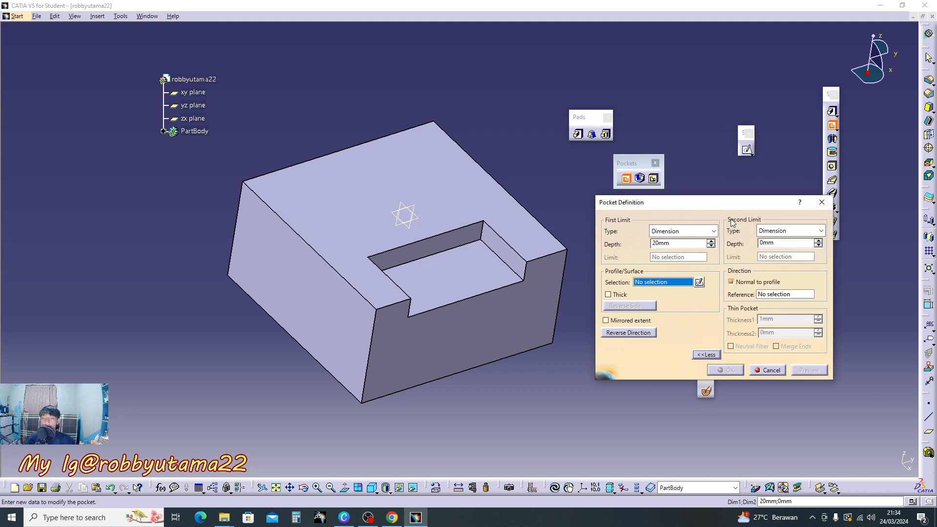
{"action": "key", "text": "Escape"}
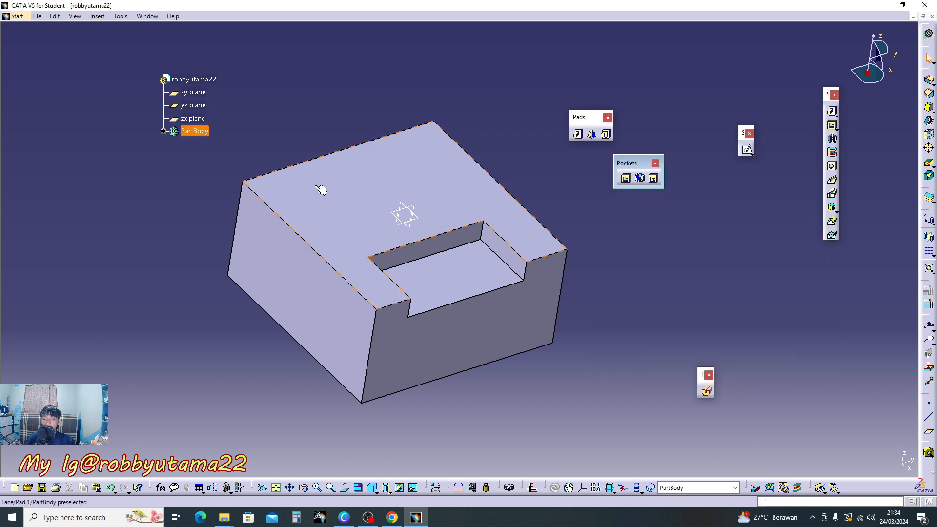
- Edit the block's 100 mm pad to use a mirrored extent about its sketch plane and apply the change
{"action": "middle_click_drag", "start_coordinate": [556, 238], "coordinate": [468, 143]}
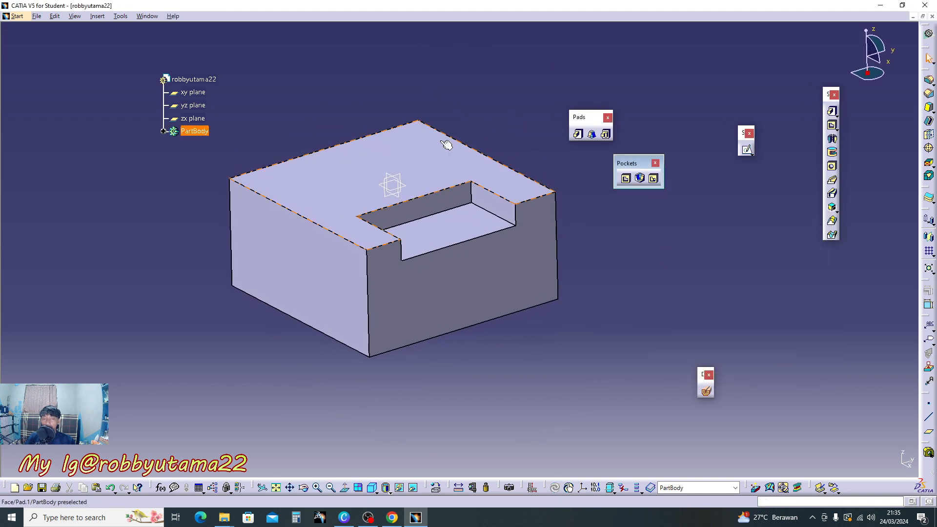
{"action": "double_click", "coordinate": [299, 196]}
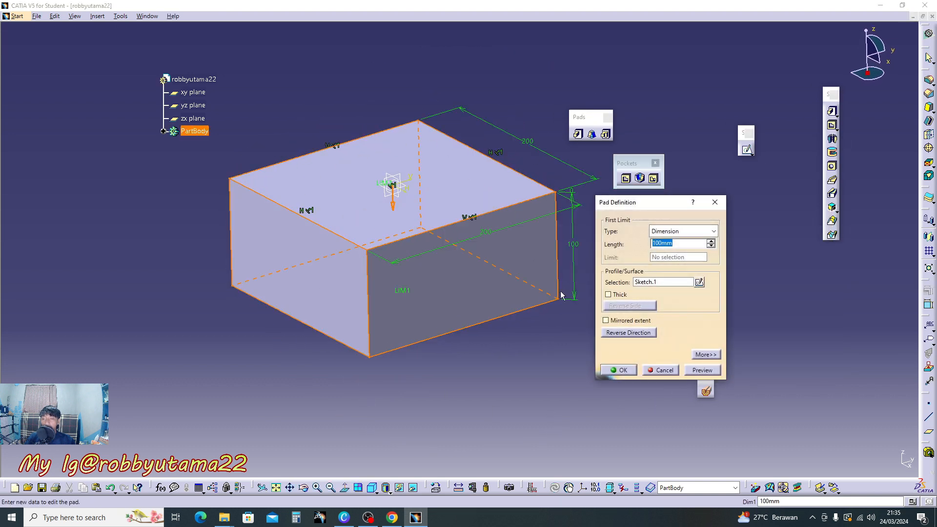
{"action": "middle_click_drag", "start_coordinate": [561, 296], "coordinate": [471, 272]}
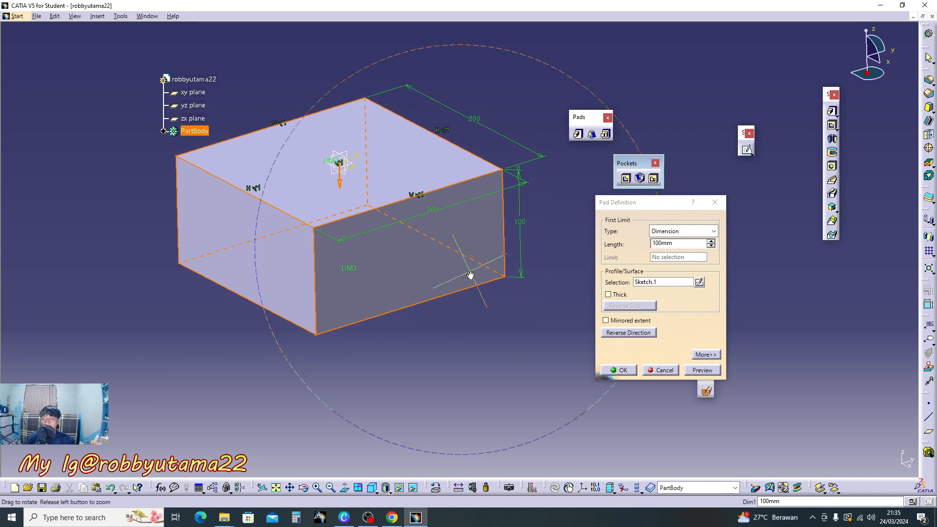
{"action": "left_click", "coordinate": [637, 324]}
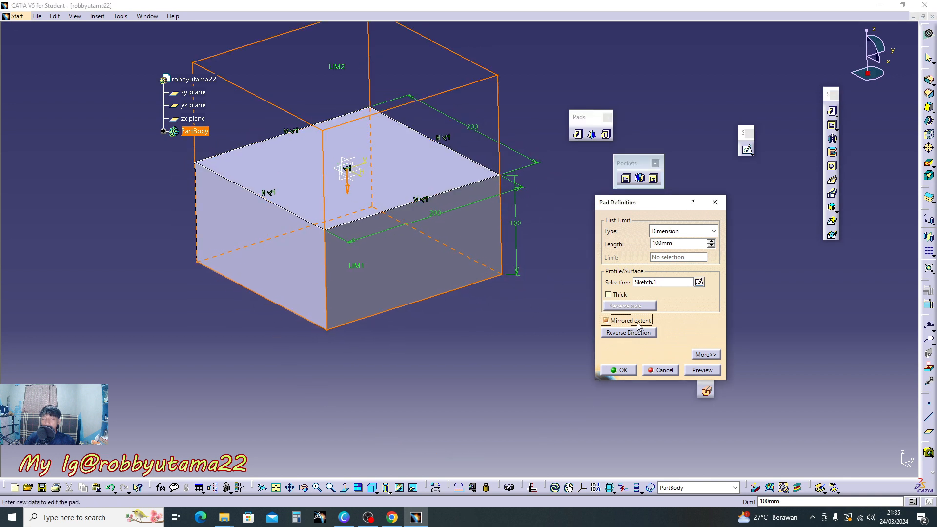
{"action": "left_click", "coordinate": [706, 355]}
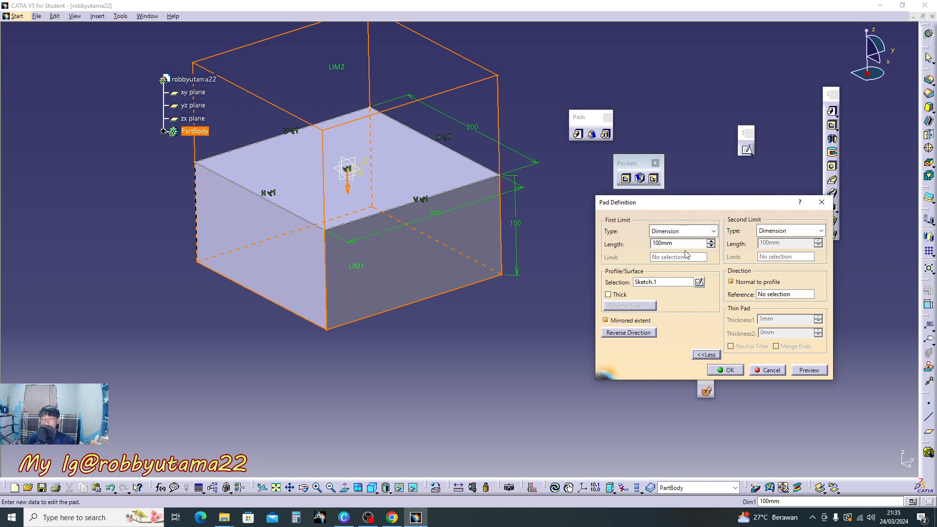
{"action": "left_click_drag", "start_coordinate": [627, 202], "coordinate": [572, 193]}
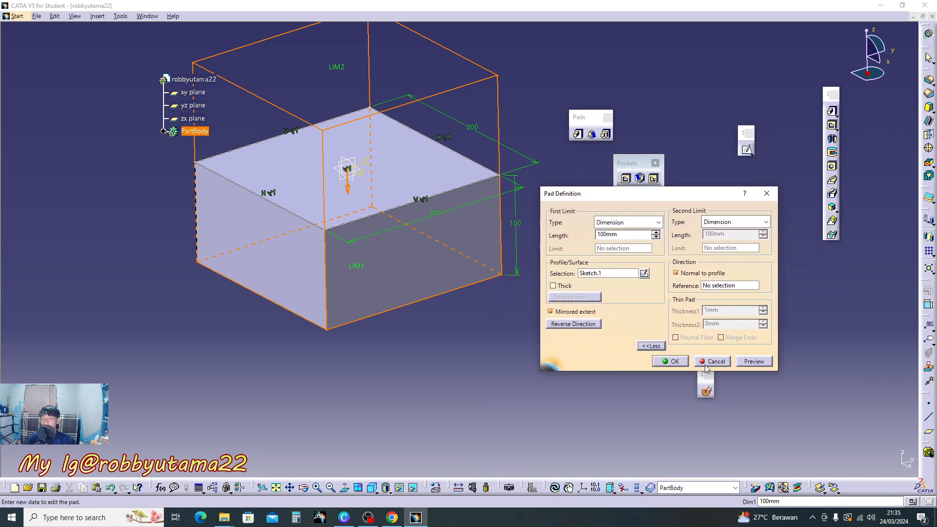
{"action": "left_click", "coordinate": [674, 361]}
{"action": "middle_click_drag", "start_coordinate": [675, 361], "coordinate": [608, 313]}
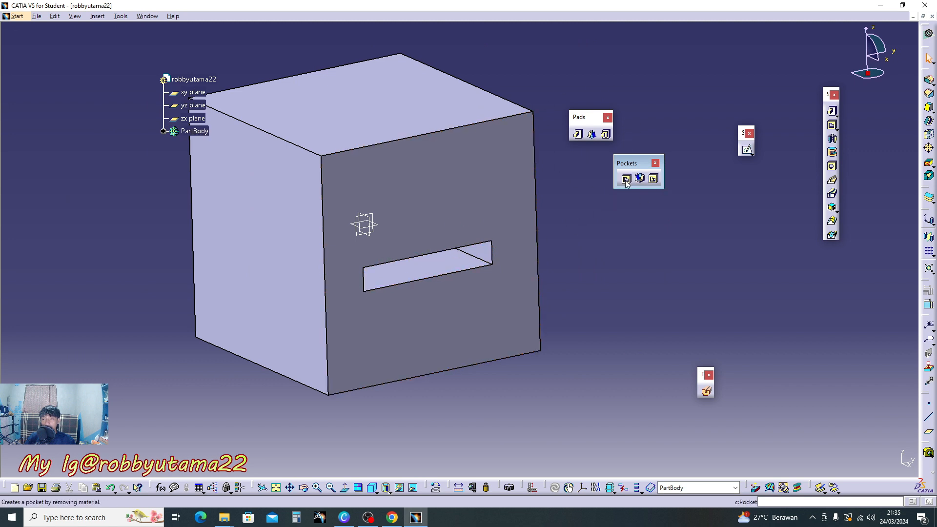
- Open the 20 mm edge pocket's definition for editing and place the dialog clear of the pocket outline
{"action": "double_click", "coordinate": [481, 265]}
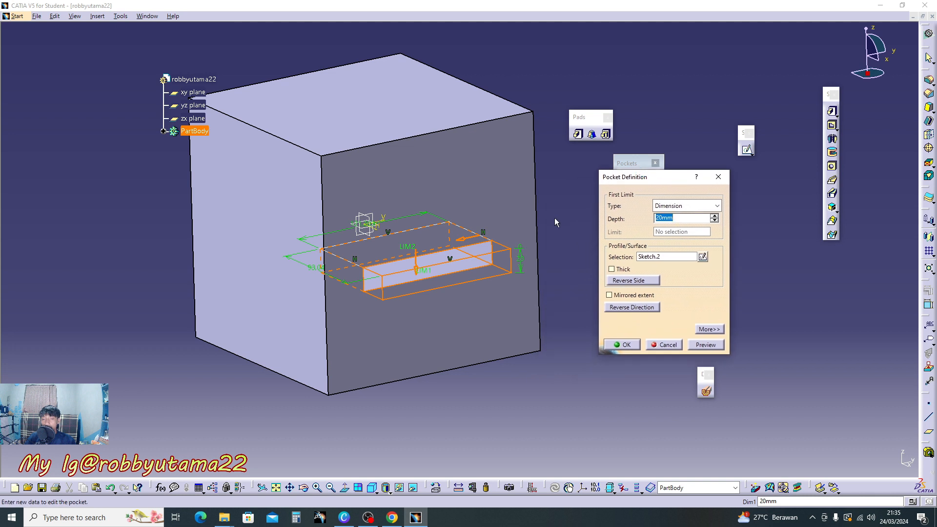
{"action": "middle_click_drag", "start_coordinate": [555, 218], "coordinate": [552, 196]}
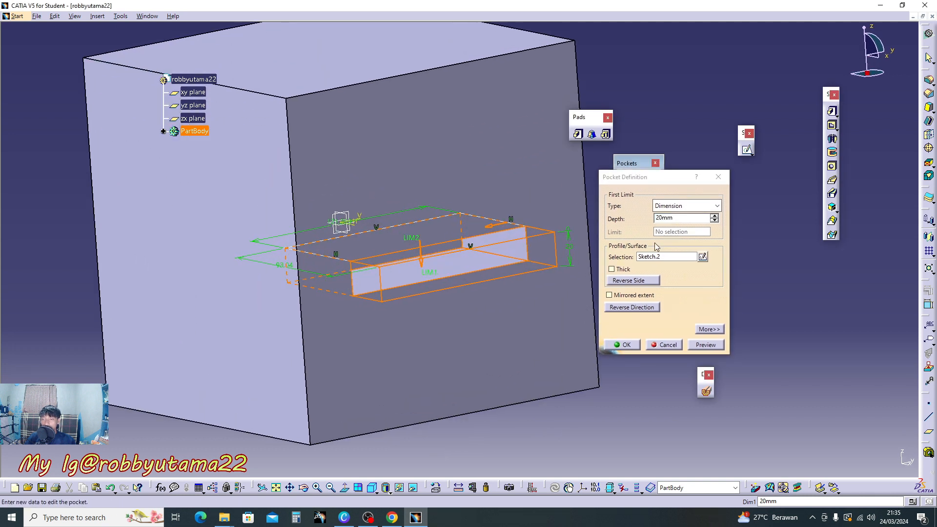
{"action": "left_click_drag", "start_coordinate": [640, 183], "coordinate": [666, 200]}
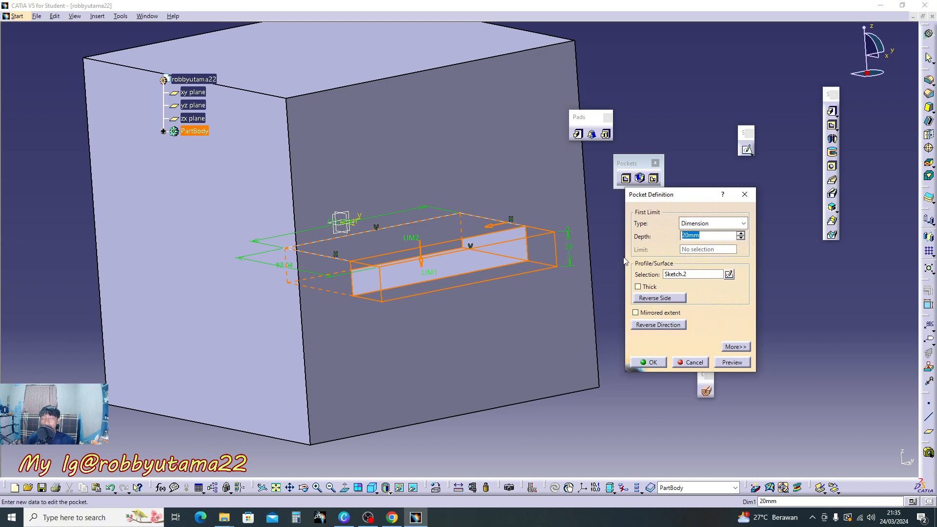
{"action": "middle_click_drag", "start_coordinate": [542, 273], "coordinate": [494, 272]}
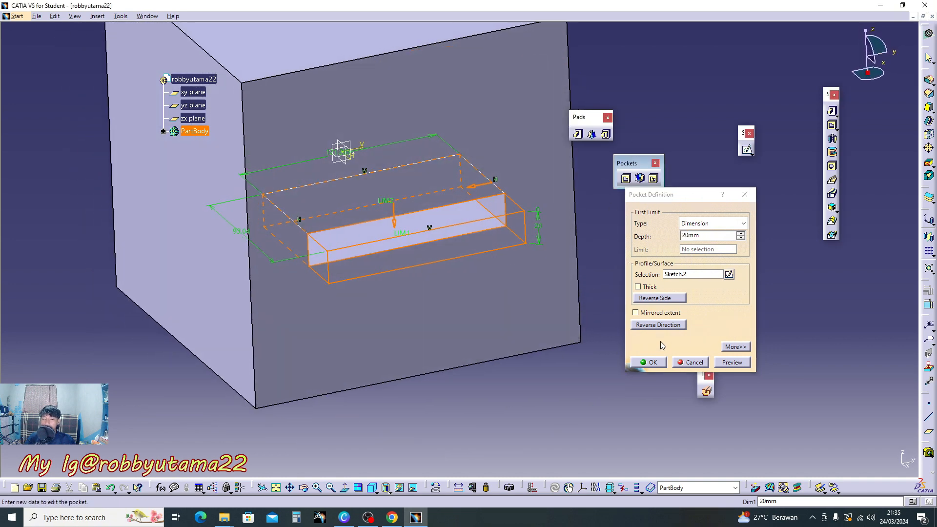
- Try the mirrored extent option on the edge pocket and switch it back off
{"action": "left_click", "coordinate": [638, 315]}
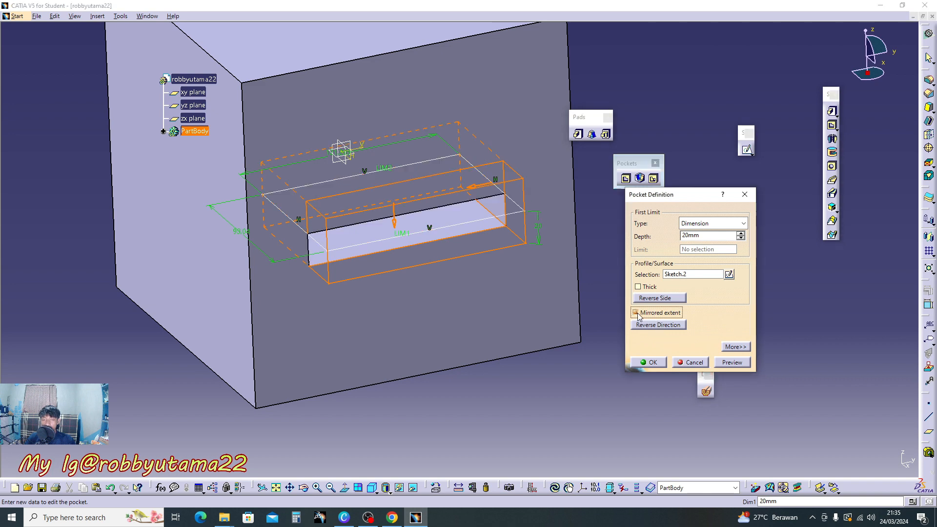
{"action": "middle_click_drag", "start_coordinate": [563, 285], "coordinate": [588, 222]}
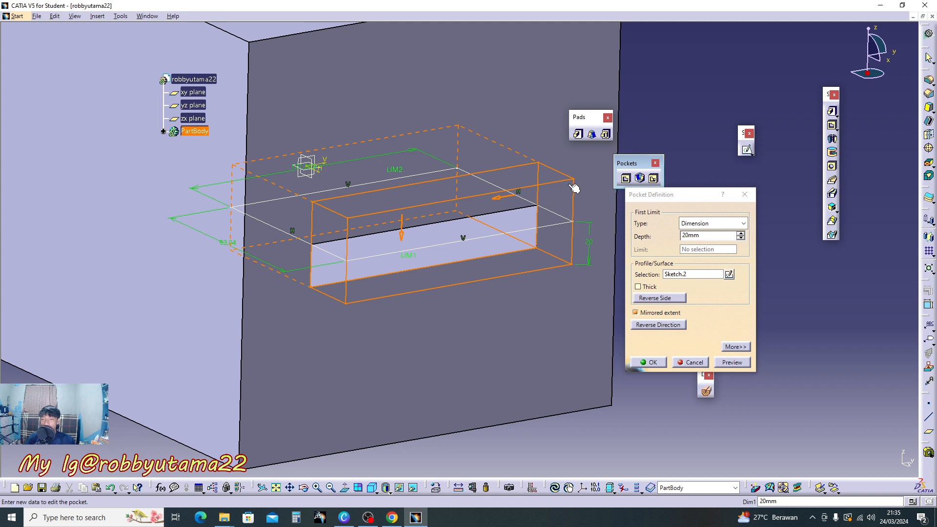
{"action": "left_click", "coordinate": [650, 315]}
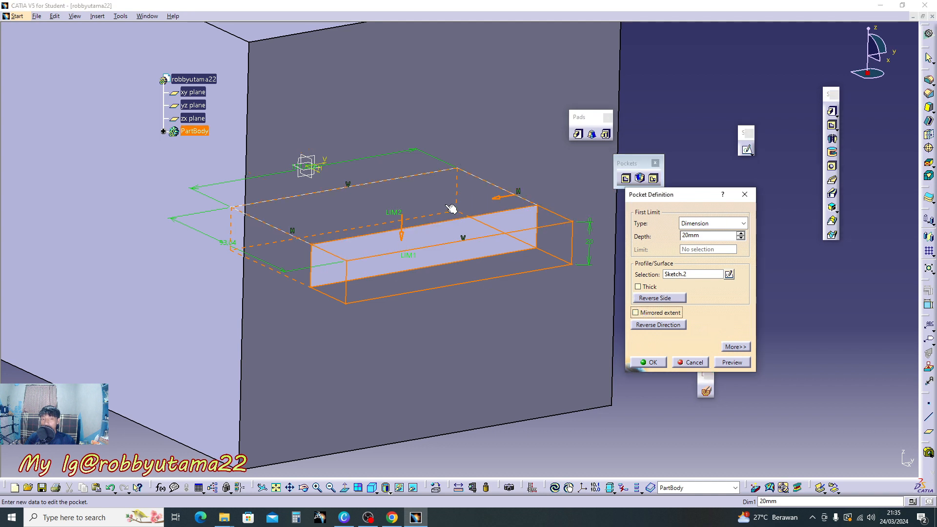
{"action": "left_click", "coordinate": [401, 238]}
{"action": "left_click", "coordinate": [402, 195]}
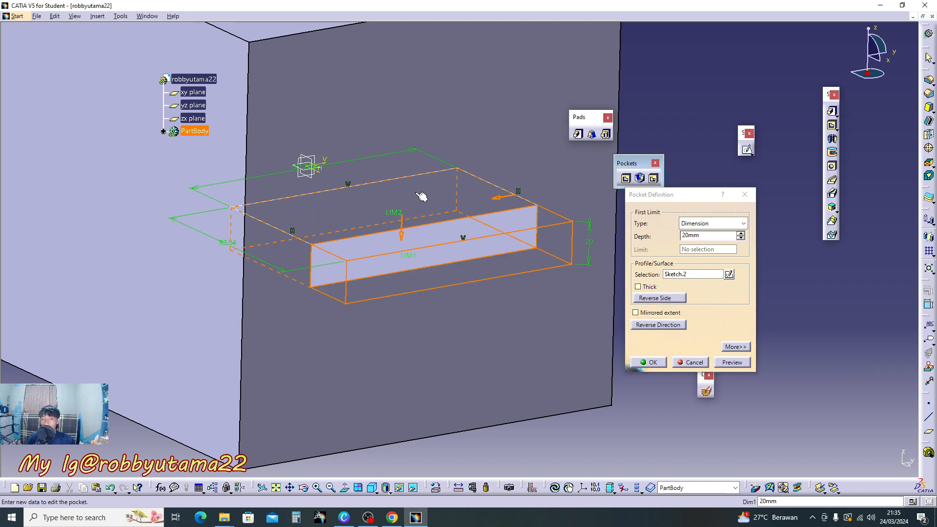
- Reverse the edge pocket's direction so it cuts upward from the sketch plane, and preview the cut
{"action": "left_click", "coordinate": [666, 325]}
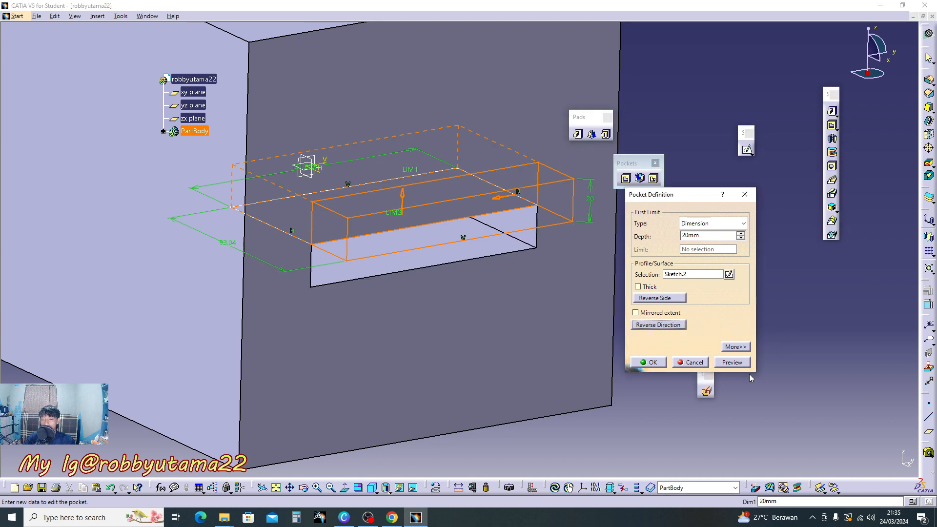
{"action": "left_click", "coordinate": [732, 362]}
{"action": "mouse_move", "coordinate": [534, 272]}
{"action": "middle_mouse_down"}
{"action": "mouse_move", "coordinate": [508, 201]}
{"action": "mouse_move", "coordinate": [558, 263]}
{"action": "mouse_move", "coordinate": [483, 279]}
{"action": "middle_mouse_up"}
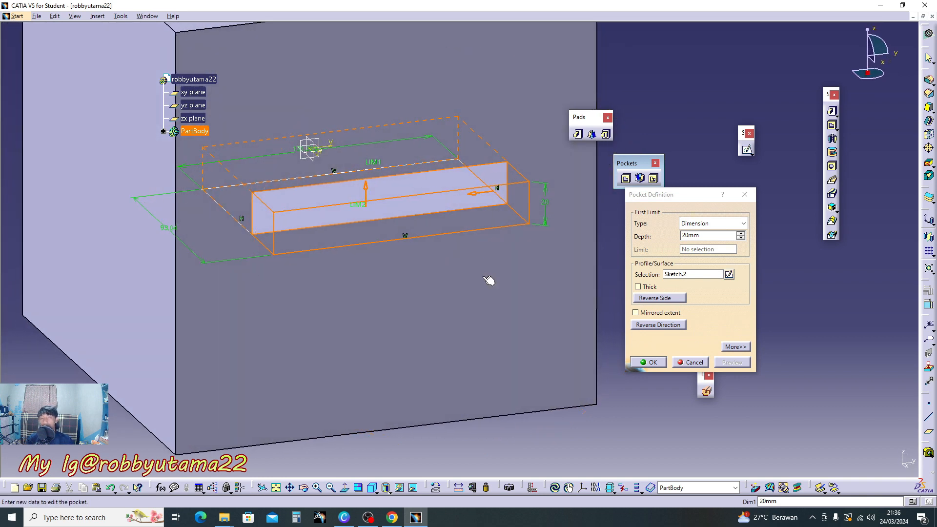
{"action": "middle_click_drag", "start_coordinate": [497, 263], "coordinate": [537, 244]}
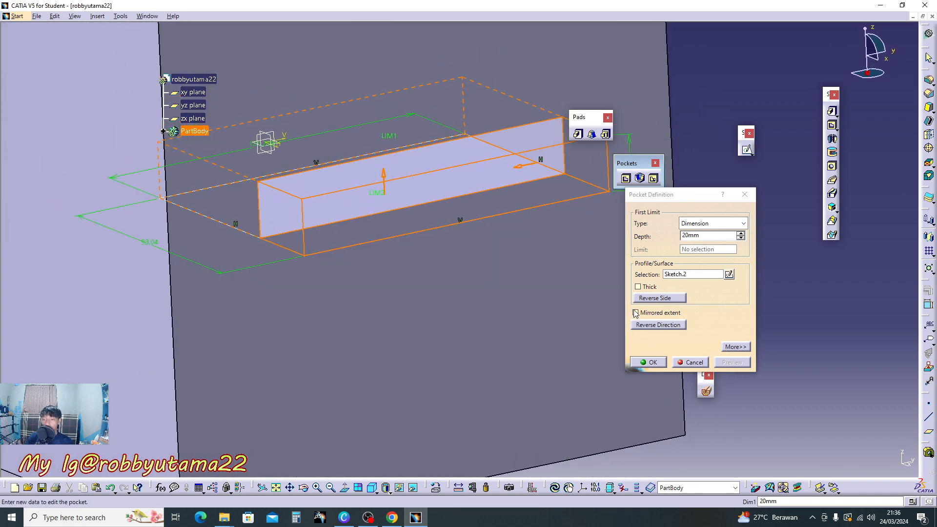
- Set the pocket's first limit depth to 30 mm and second limit depth to 100 mm, and preview the cut
{"action": "left_click", "coordinate": [739, 347]}
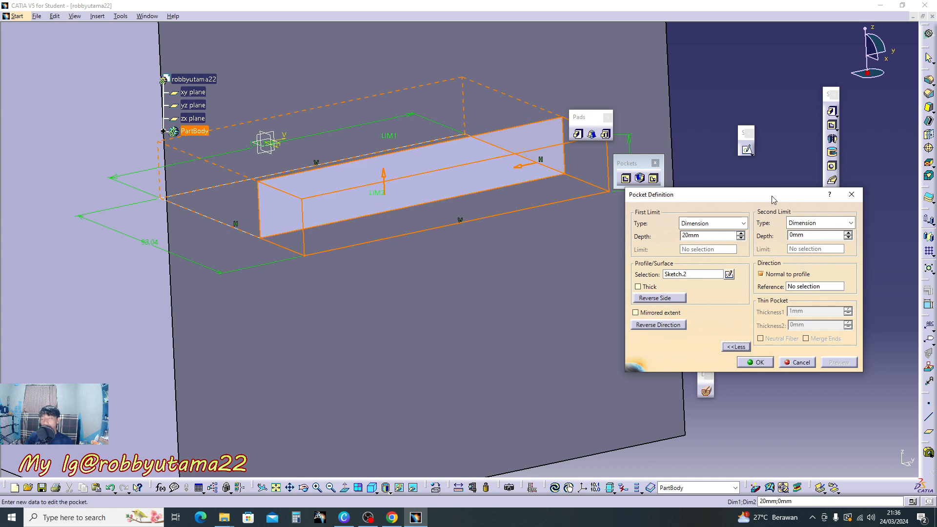
{"action": "left_click_drag", "start_coordinate": [784, 194], "coordinate": [727, 189]}
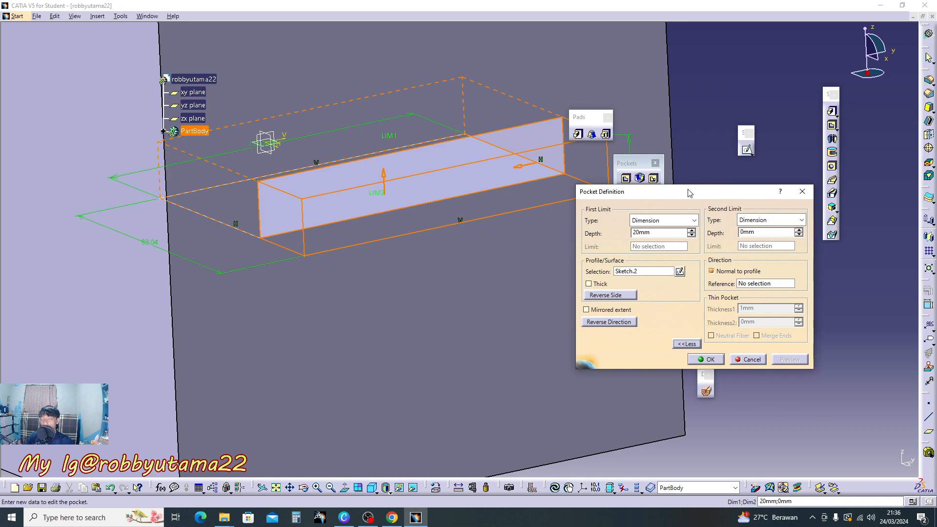
{"action": "middle_click_drag", "start_coordinate": [492, 229], "coordinate": [455, 255]}
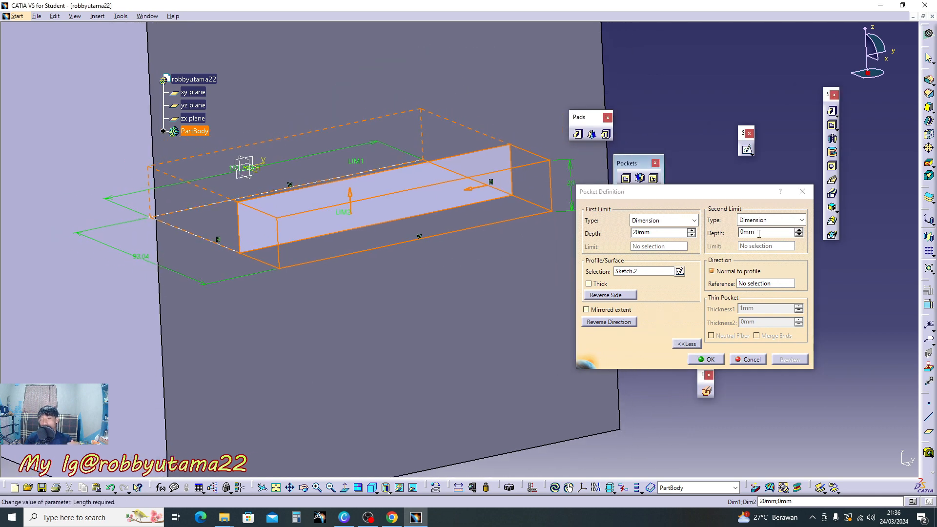
{"action": "left_click_drag", "start_coordinate": [779, 232], "coordinate": [559, 244]}
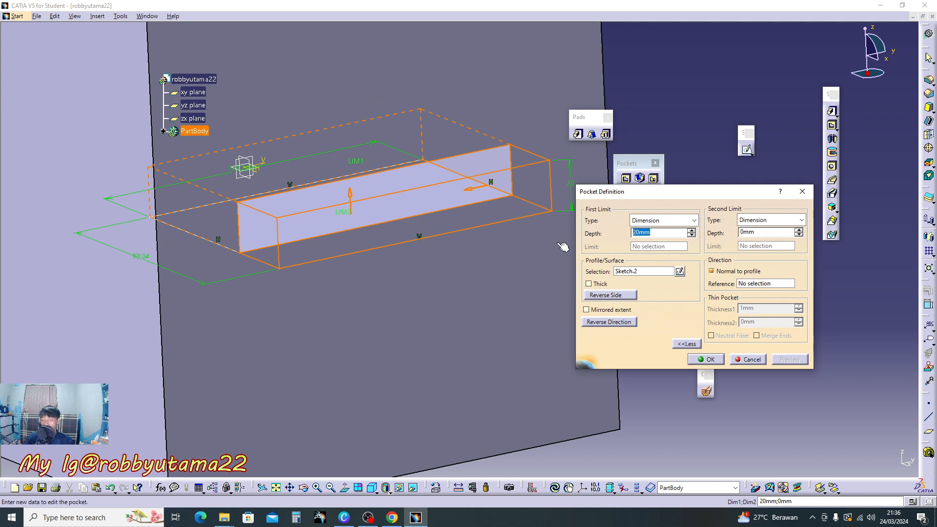
{"action": "type", "text": "30"}
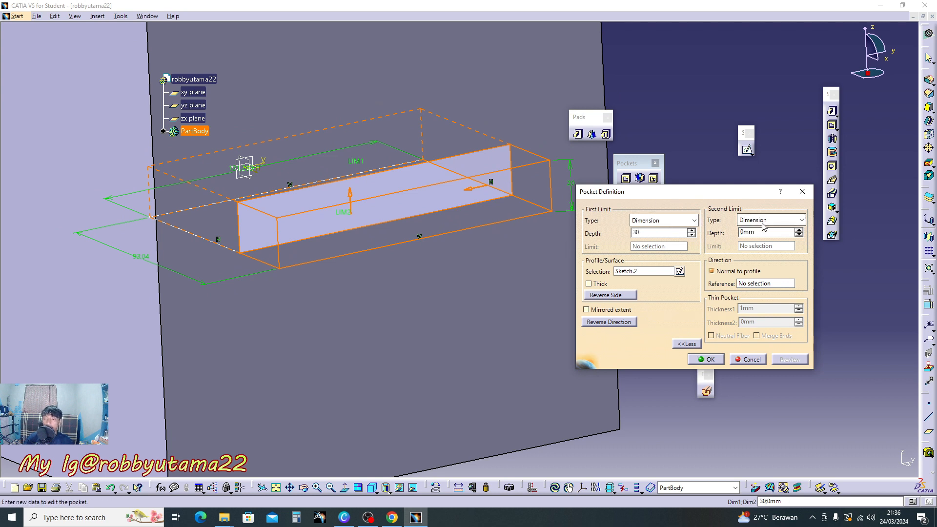
{"action": "left_click_drag", "start_coordinate": [740, 232], "coordinate": [778, 241]}
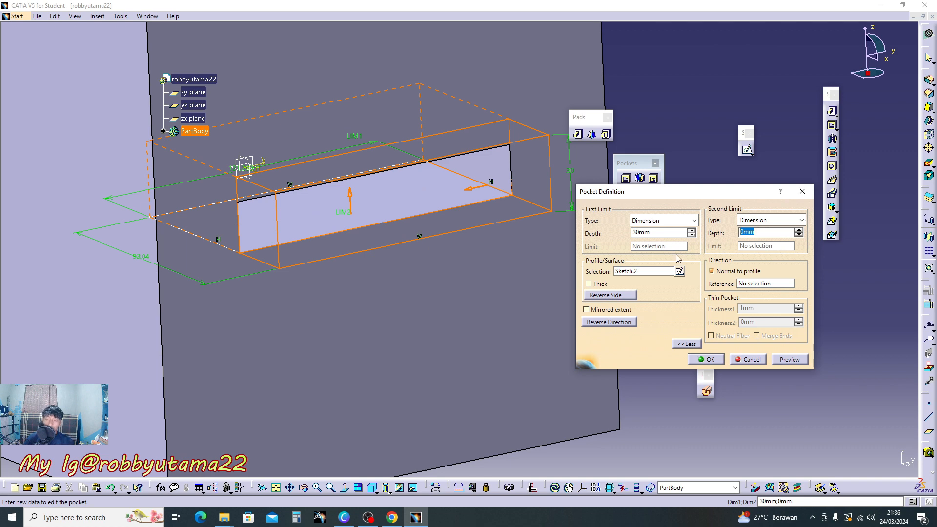
{"action": "type", "text": "100"}
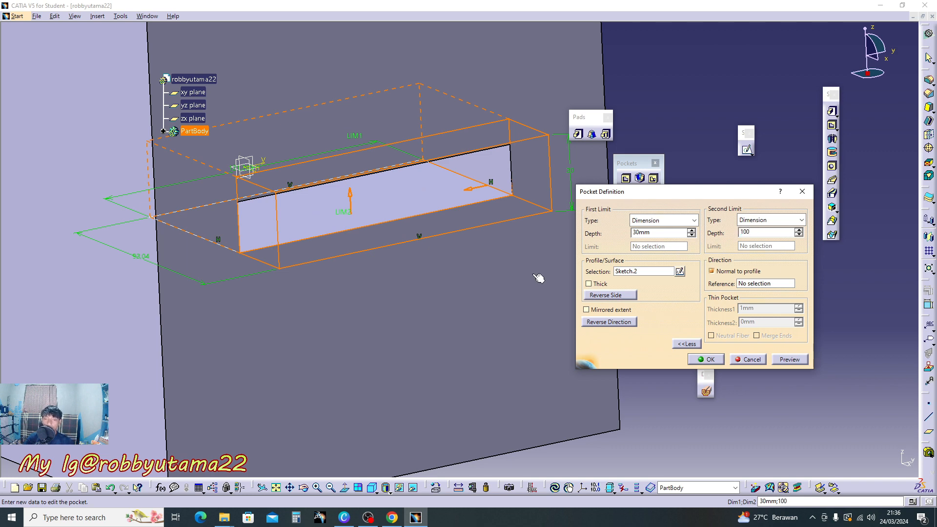
{"action": "middle_click_drag", "start_coordinate": [539, 277], "coordinate": [494, 353]}
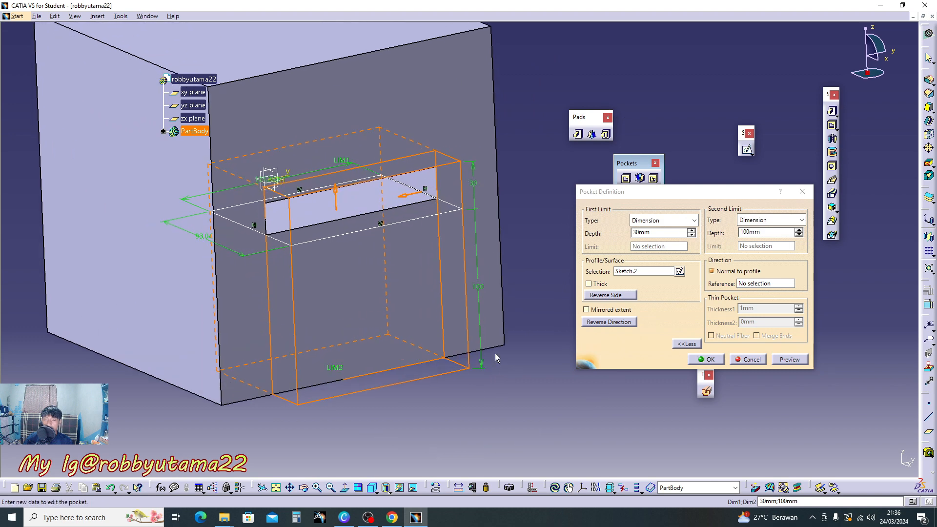
{"action": "left_click", "coordinate": [771, 233]}
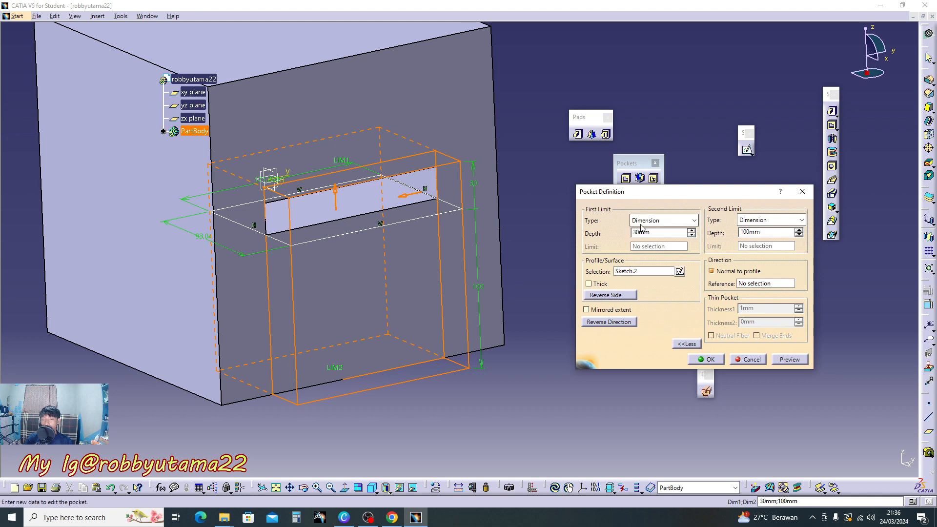
{"action": "left_click", "coordinate": [789, 360]}
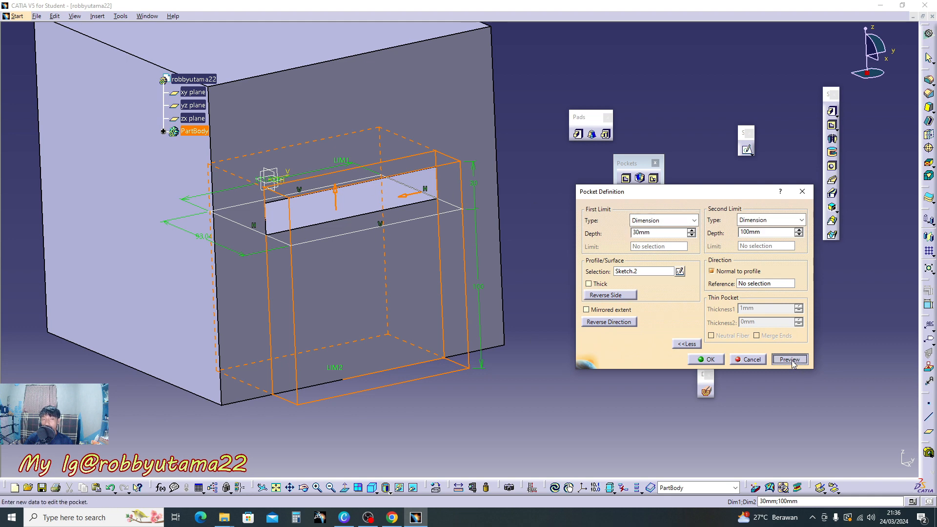
- Reverse the edge pocket's direction so the 30 mm limit cuts downward and the 100 mm limit upward, then preview and accept the pocket
{"action": "middle_click_drag", "start_coordinate": [517, 352], "coordinate": [483, 317]}
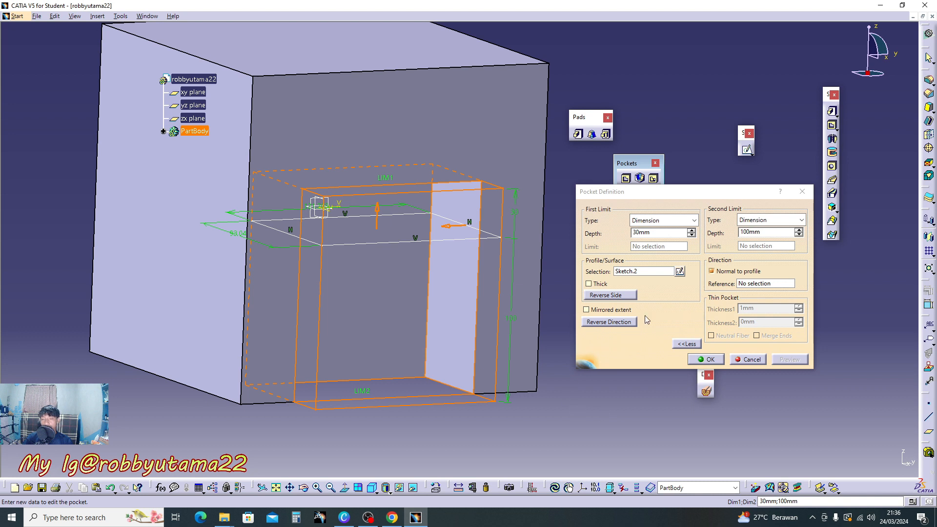
{"action": "left_click", "coordinate": [607, 322]}
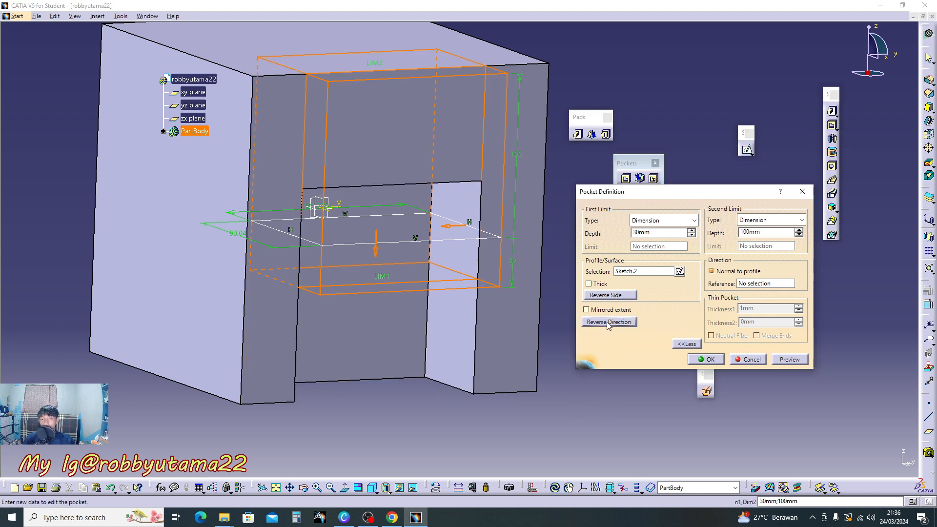
{"action": "left_click", "coordinate": [607, 321]}
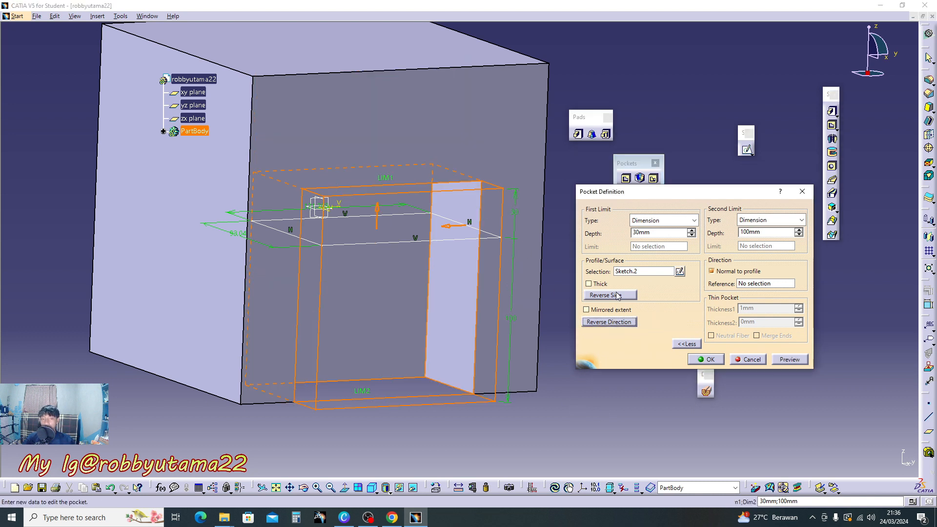
{"action": "left_click", "coordinate": [377, 213]}
{"action": "middle_click_drag", "start_coordinate": [392, 232], "coordinate": [497, 264]}
{"action": "left_click_drag", "start_coordinate": [668, 203], "coordinate": [650, 189]}
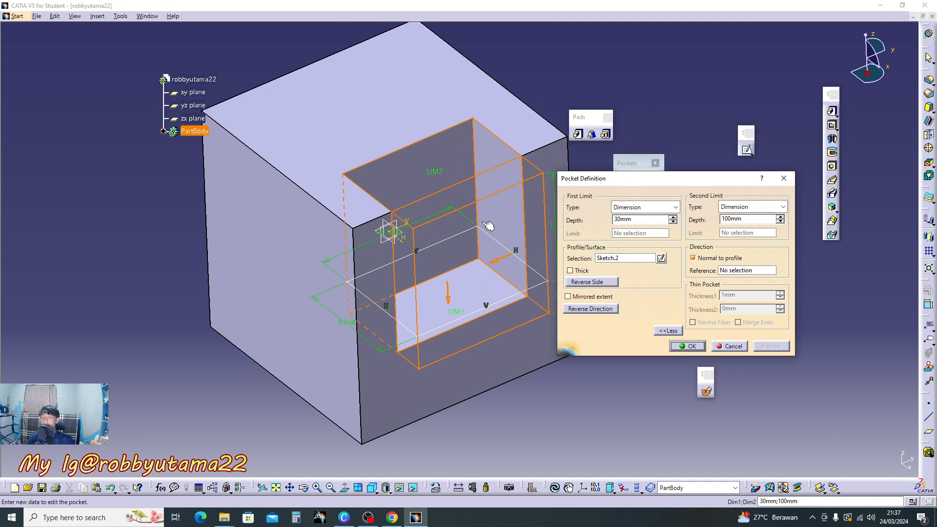
{"action": "middle_click_drag", "start_coordinate": [484, 222], "coordinate": [409, 212]}
{"action": "middle_click_drag", "start_coordinate": [409, 212], "coordinate": [452, 229], "text": "ctrl"}
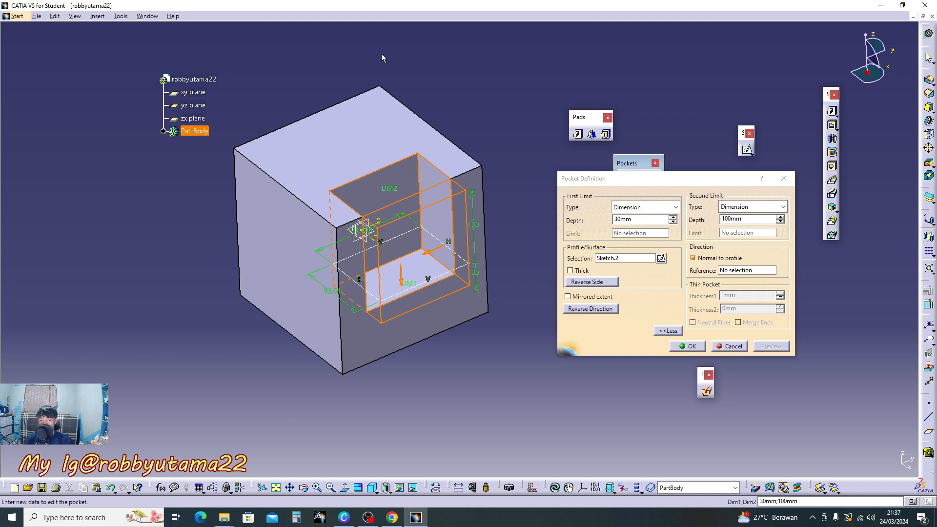
{"action": "left_click", "coordinate": [687, 346]}
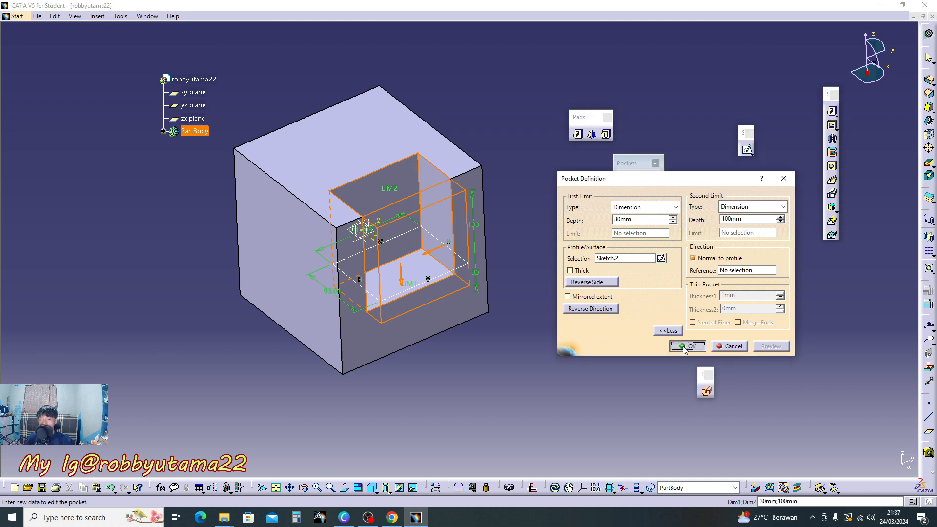
{"action": "middle_click_drag", "start_coordinate": [513, 314], "coordinate": [443, 331]}
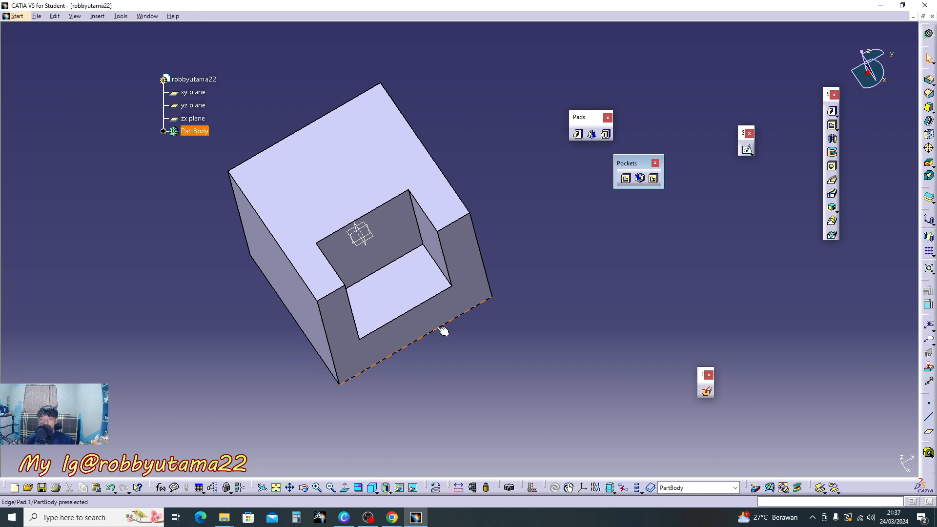
{"action": "middle_click_drag", "start_coordinate": [496, 288], "coordinate": [519, 301]}
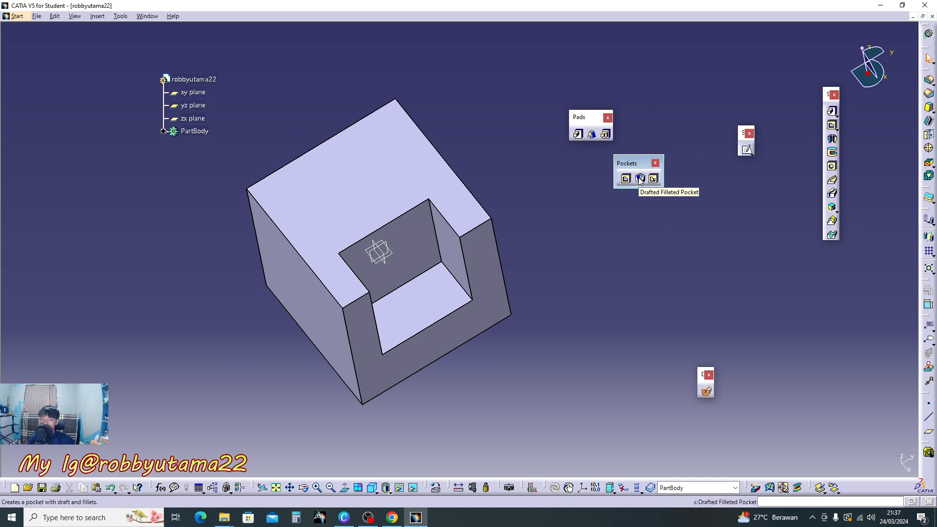
{"action": "middle_click_drag", "start_coordinate": [435, 234], "coordinate": [527, 281]}
{"action": "middle_click_drag", "start_coordinate": [490, 286], "coordinate": [476, 225]}
{"action": "left_click_drag", "start_coordinate": [677, 265], "coordinate": [730, 233]}
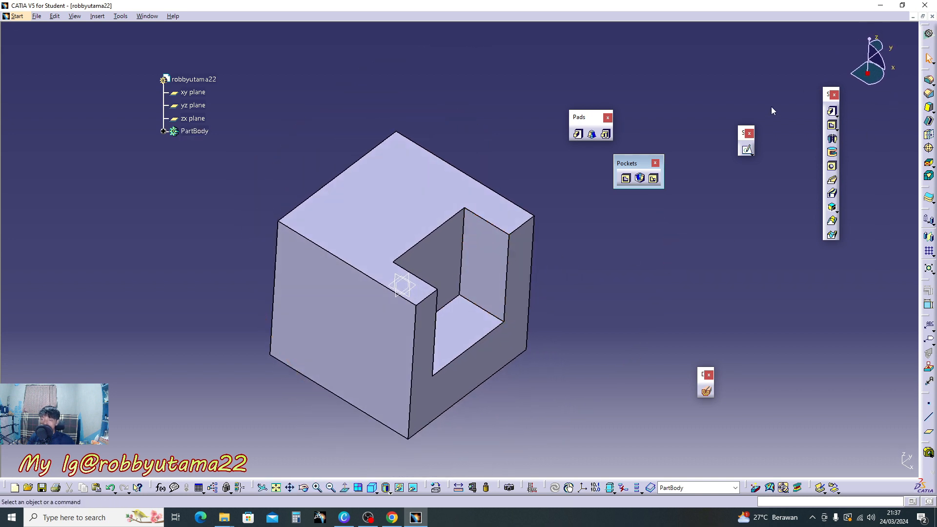
- Start a new sketch on the block's top face
{"action": "left_click", "coordinate": [748, 151]}
{"action": "left_click", "coordinate": [747, 150]}
{"action": "left_click", "coordinate": [747, 150]}
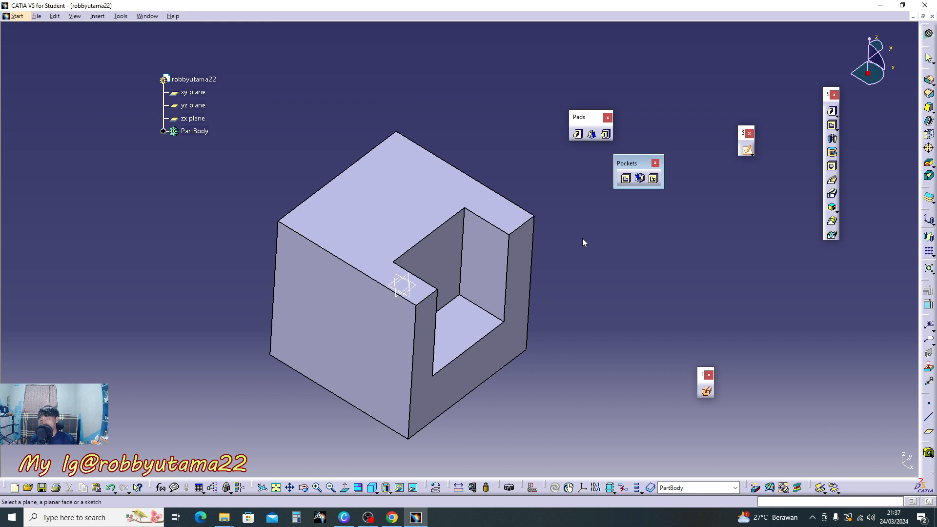
{"action": "middle_click_drag", "start_coordinate": [361, 341], "coordinate": [391, 189]}
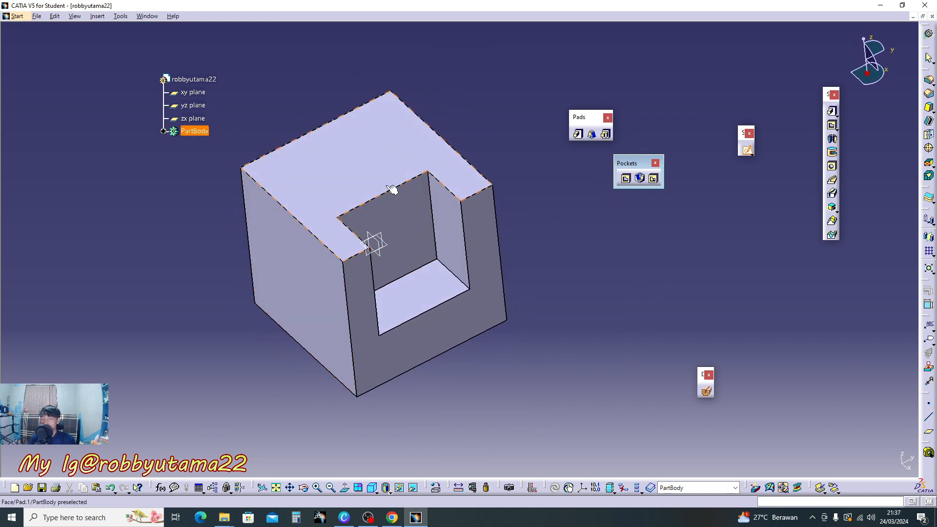
{"action": "left_click", "coordinate": [383, 152]}
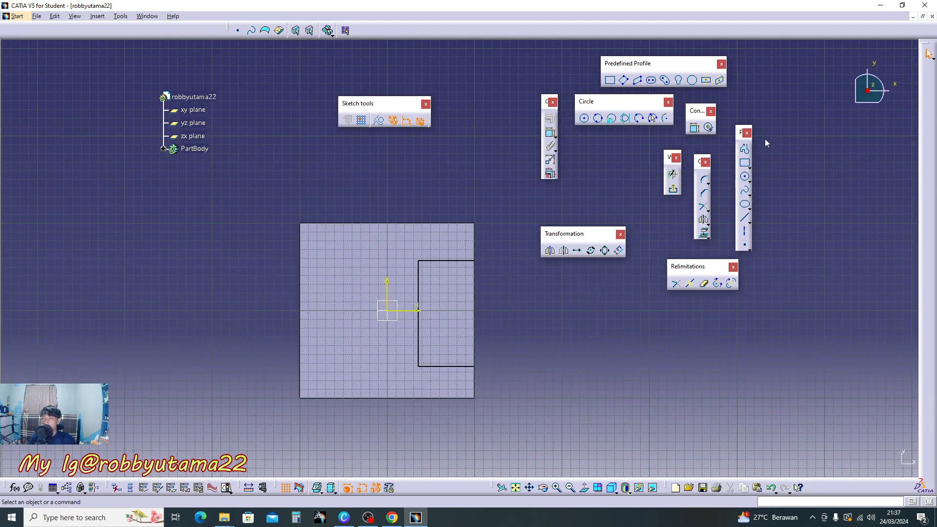
- Sketch a circle on the horizontal axis, on the side of the origin away from the pocket, set its radius to 15 mm and exit the sketch
{"action": "left_click", "coordinate": [744, 176]}
{"action": "left_click", "coordinate": [348, 310]}
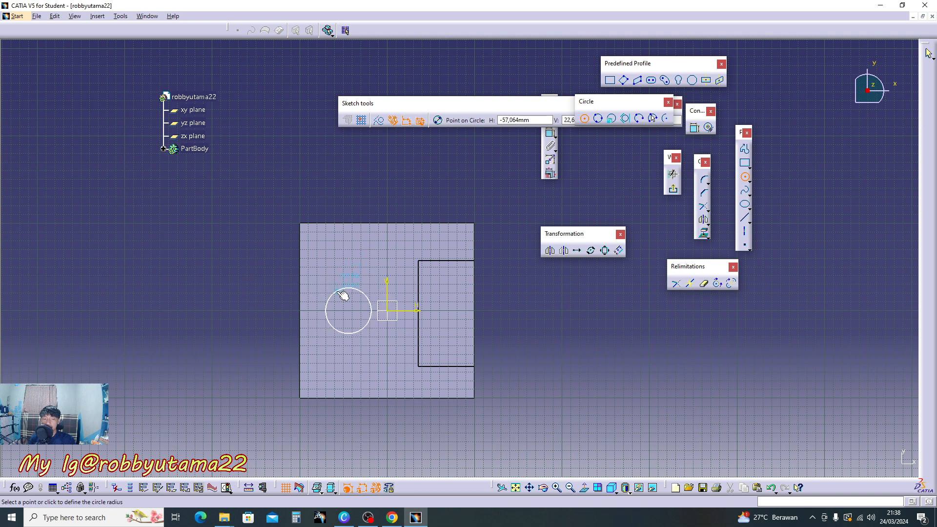
{"action": "left_click", "coordinate": [342, 296]}
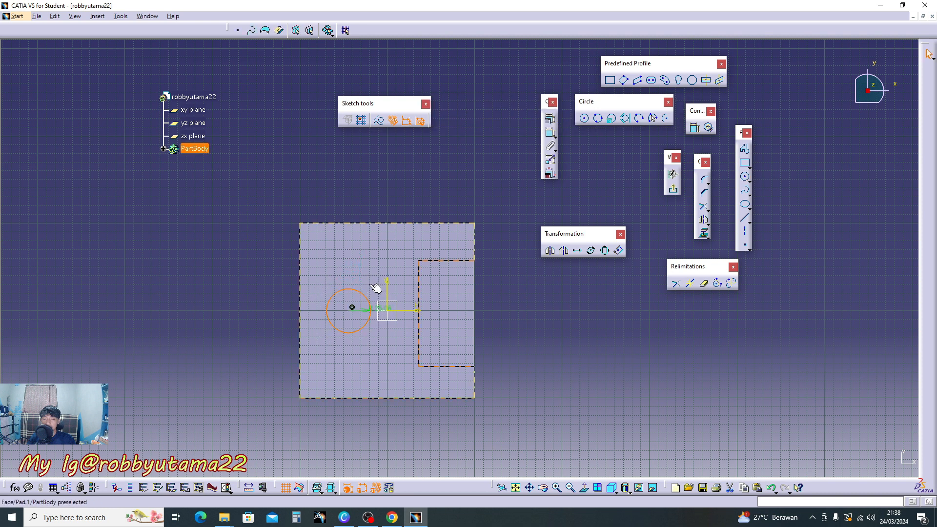
{"action": "double_click", "coordinate": [382, 310]}
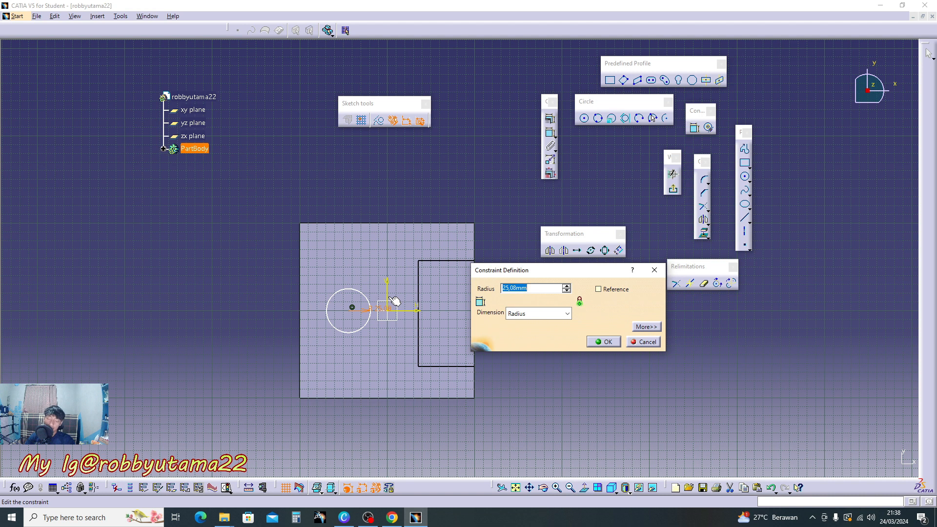
{"action": "type", "text": "15"}
{"action": "key", "text": "Return"}
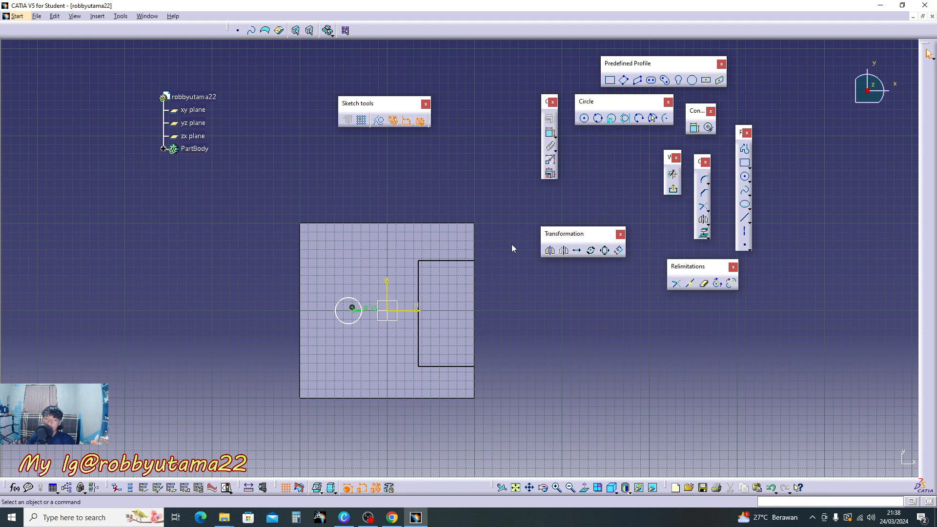
{"action": "left_click", "coordinate": [673, 189]}
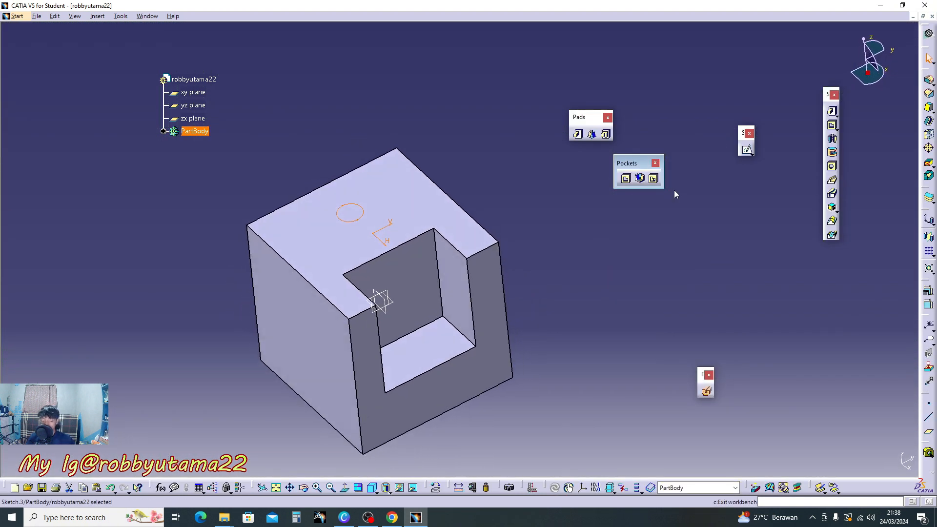
- Start a Drafted Filleted Pocket from the circle sketch and place its dialog clear of the model
{"action": "middle_click_drag", "start_coordinate": [564, 212], "coordinate": [555, 164]}
{"action": "left_click", "coordinate": [658, 241]}
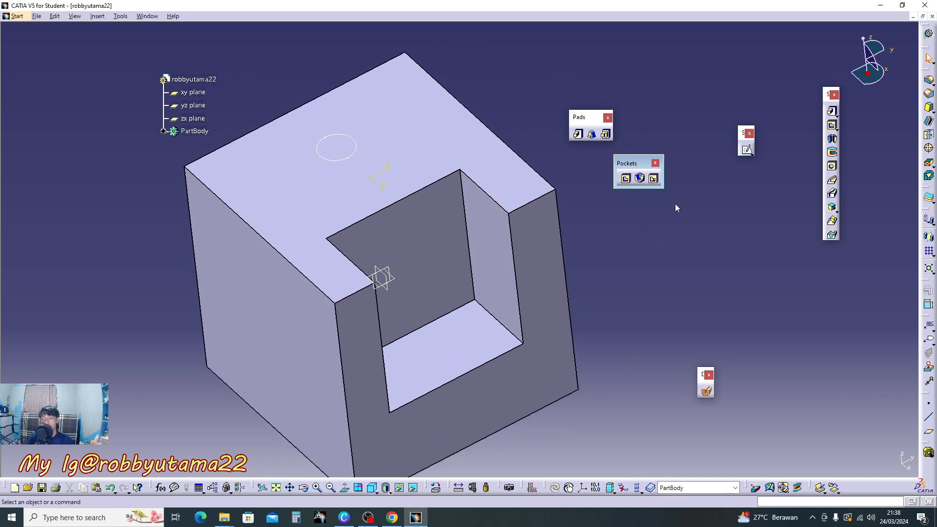
{"action": "left_click", "coordinate": [639, 179]}
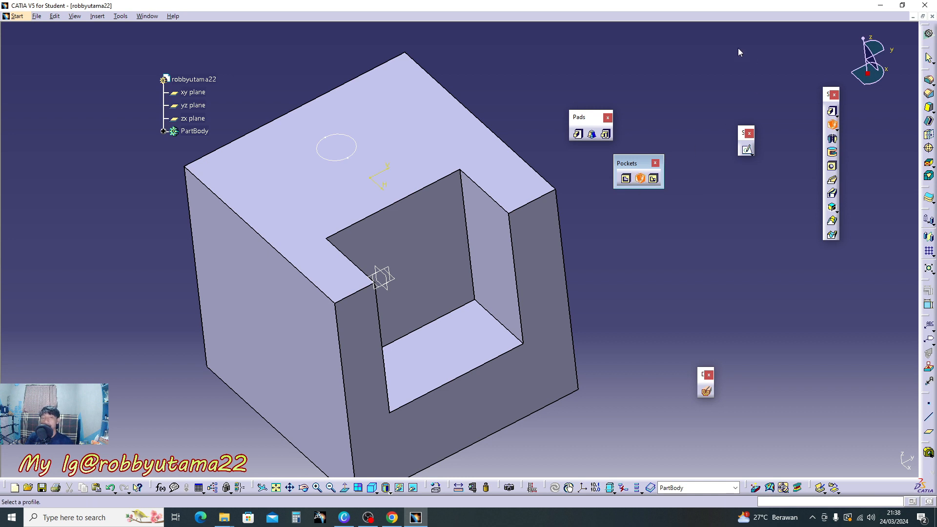
{"action": "left_click", "coordinate": [359, 147]}
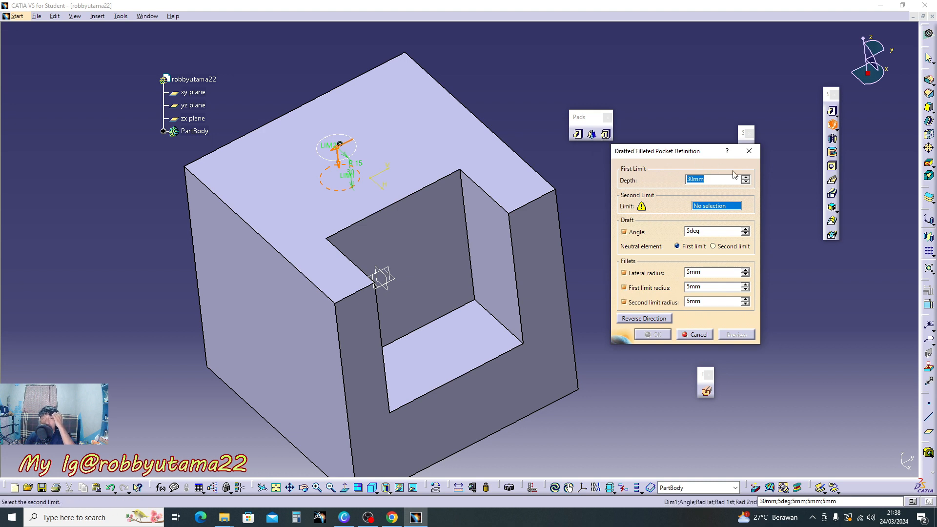
{"action": "mouse_move", "coordinate": [434, 175]}
{"action": "middle_mouse_down"}
{"action": "mouse_move", "coordinate": [445, 178]}
{"action": "mouse_move", "coordinate": [459, 148]}
{"action": "mouse_move", "coordinate": [454, 126]}
{"action": "mouse_move", "coordinate": [441, 146]}
{"action": "mouse_move", "coordinate": [451, 178]}
{"action": "middle_mouse_up"}
{"action": "left_click_drag", "start_coordinate": [709, 231], "coordinate": [531, 236]}
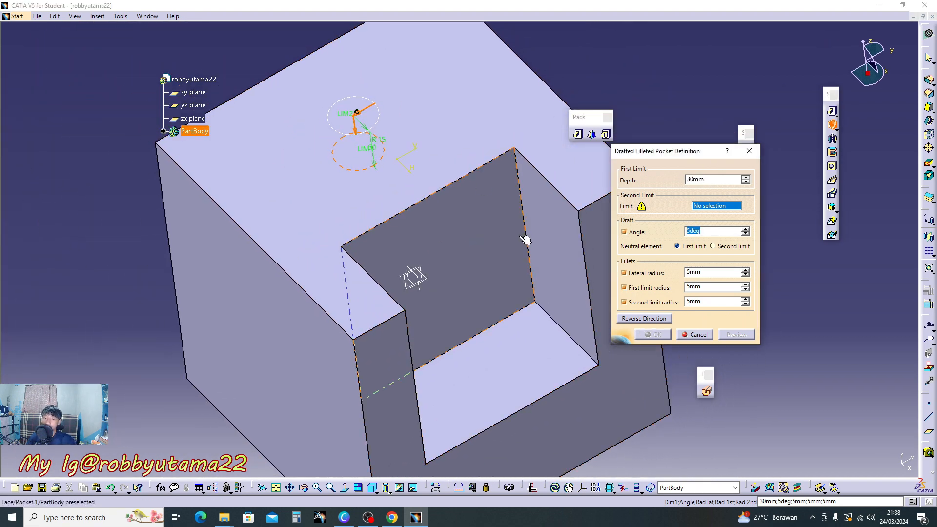
{"action": "left_click_drag", "start_coordinate": [663, 152], "coordinate": [752, 184]}
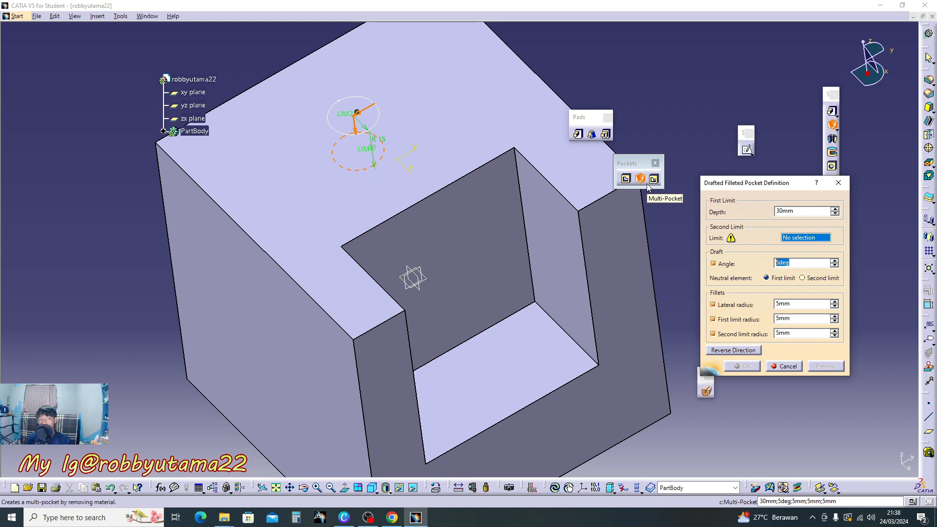
- Keep the 30 mm depth, pick the block's top face as the second limit, and preview the drafted filleted pocket
{"action": "middle_click_drag", "start_coordinate": [501, 211], "coordinate": [532, 107]}
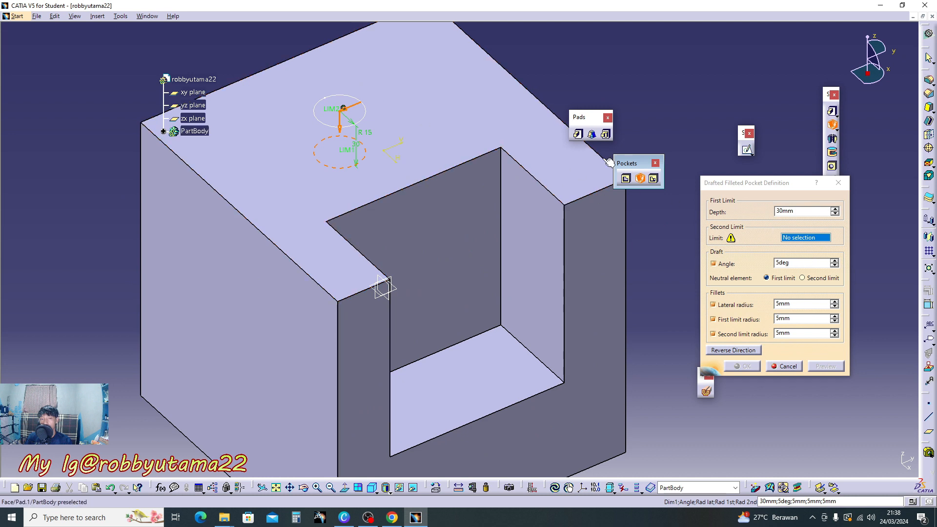
{"action": "left_click", "coordinate": [793, 212]}
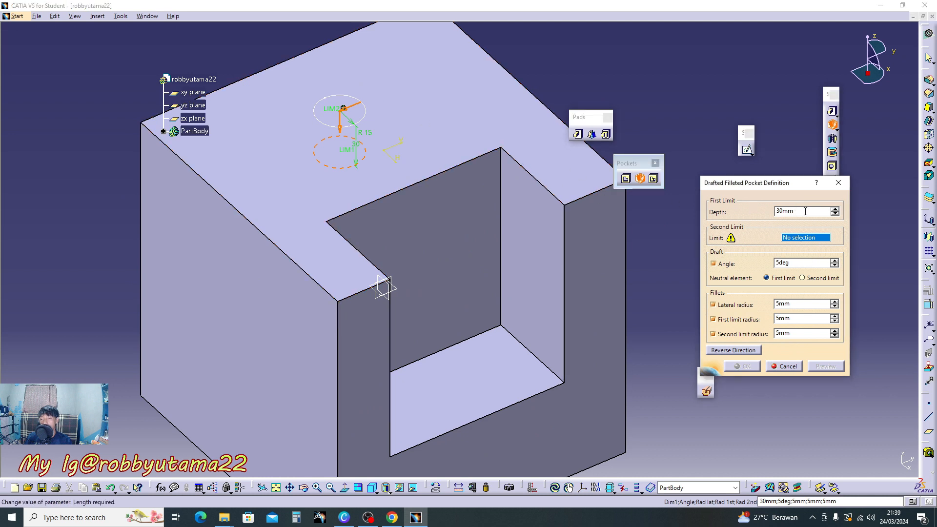
{"action": "double_click", "coordinate": [806, 211]}
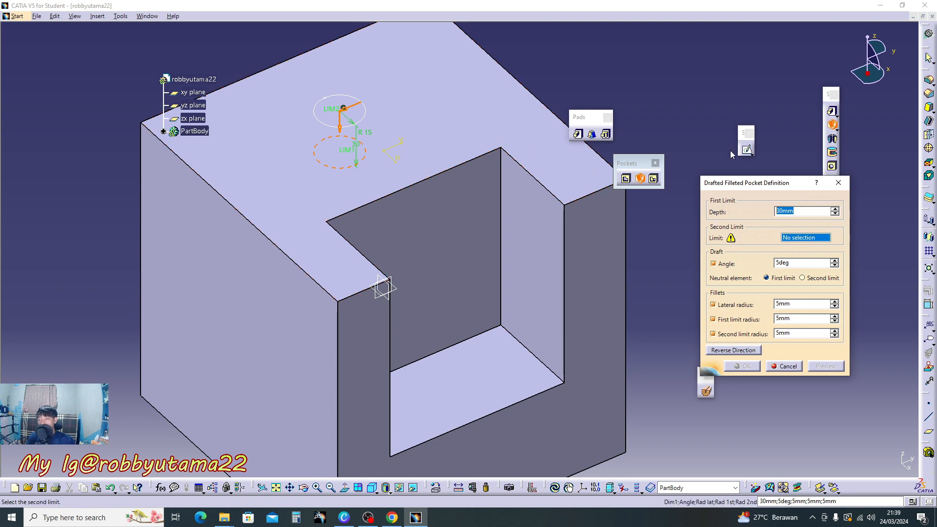
{"action": "left_click", "coordinate": [456, 105]}
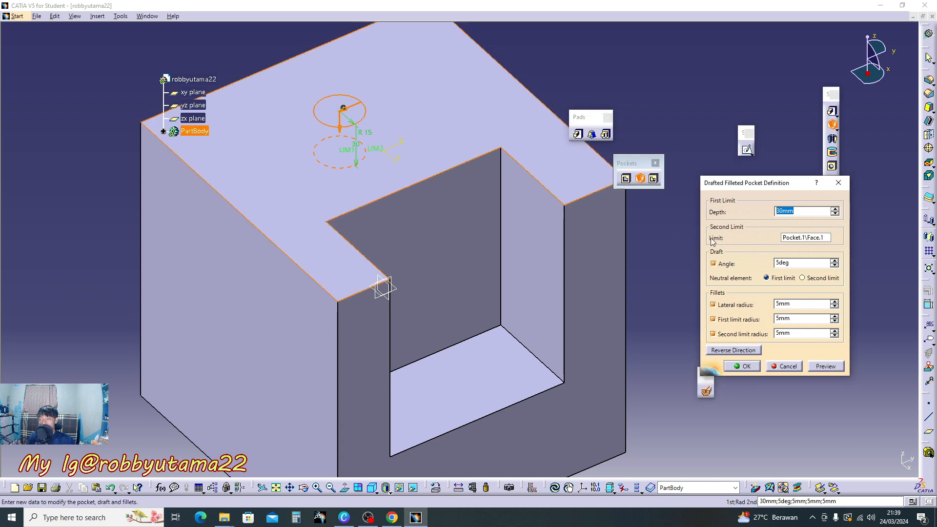
{"action": "left_click", "coordinate": [834, 369]}
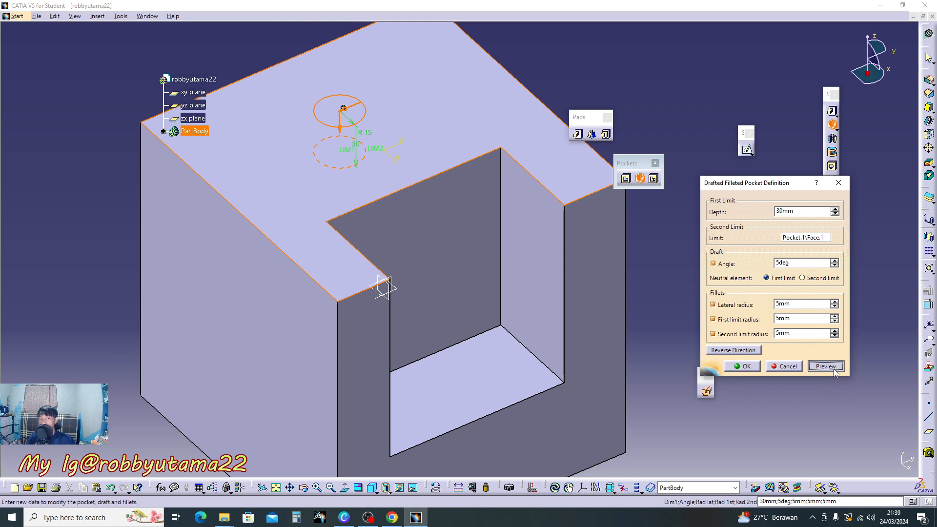
- Set the pocket's draft angle to 30 degrees and preview the tapered cut
{"action": "middle_click_drag", "start_coordinate": [510, 221], "coordinate": [560, 259]}
{"action": "left_click_drag", "start_coordinate": [802, 262], "coordinate": [751, 268]}
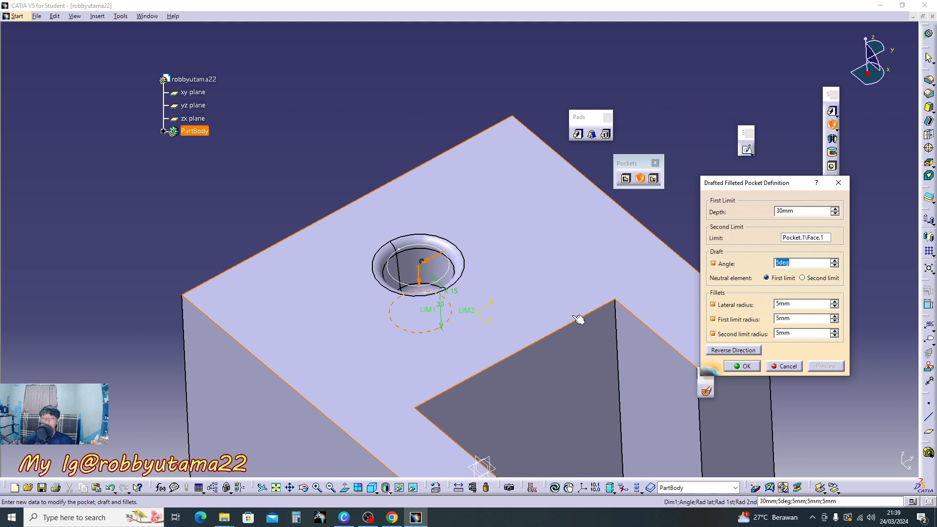
{"action": "type", "text": "30"}
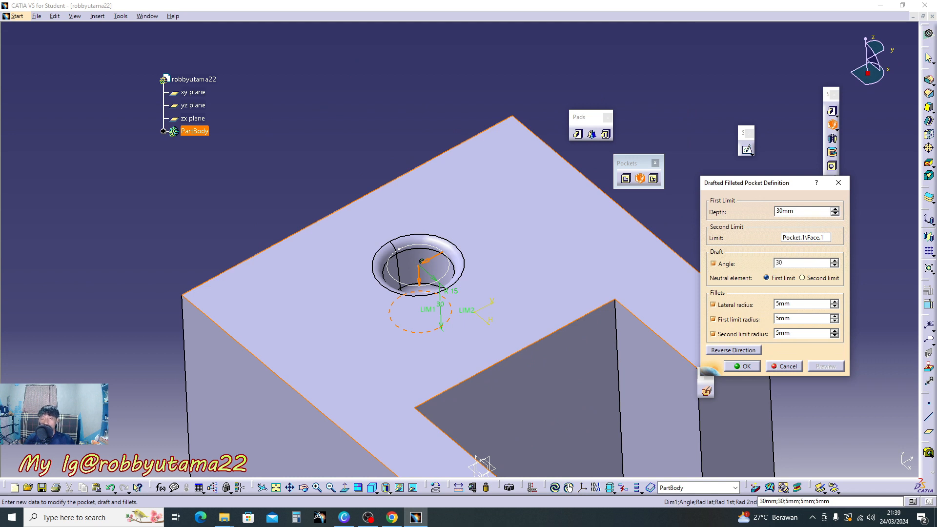
{"action": "left_click", "coordinate": [727, 171]}
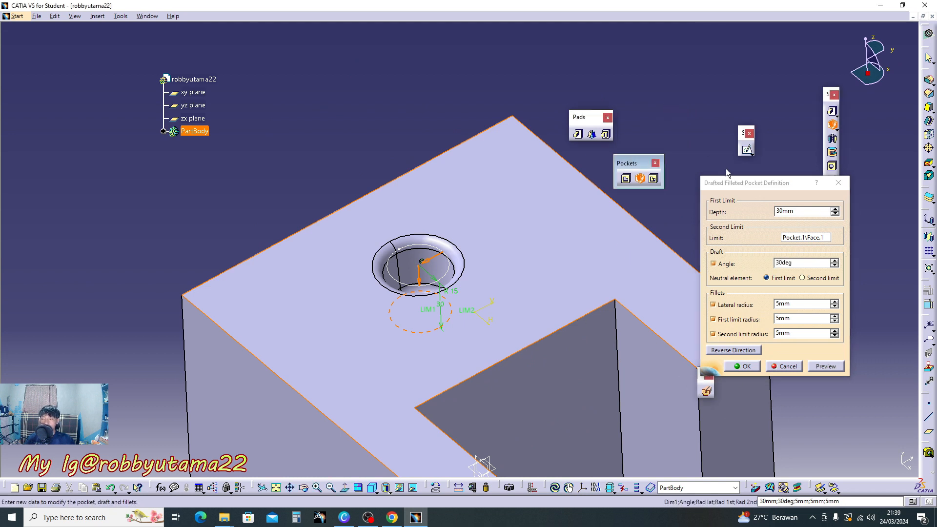
{"action": "left_click", "coordinate": [826, 366]}
{"action": "middle_click_drag", "start_coordinate": [550, 324], "coordinate": [519, 245]}
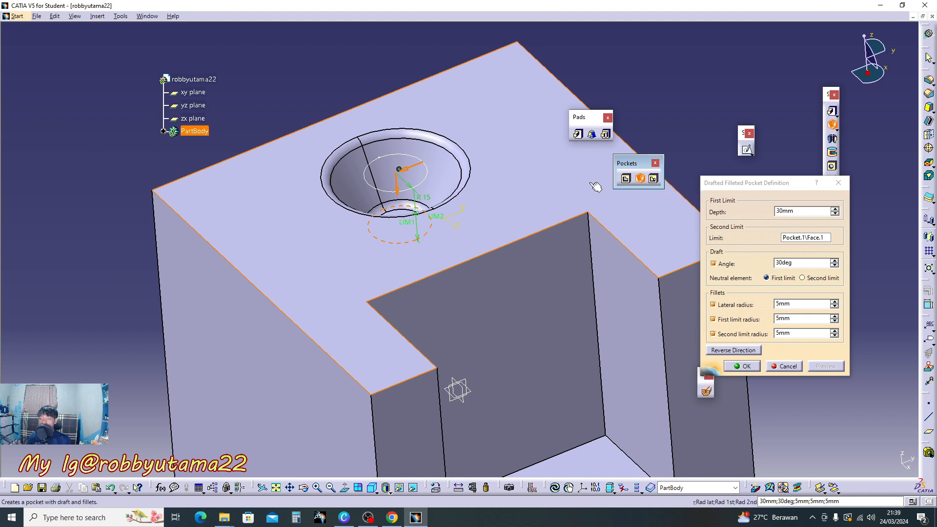
- Expand the PartBody's feature tree, reposition it, and accept the drafted filleted pocket
{"action": "left_click", "coordinate": [164, 131]}
{"action": "left_click_drag", "start_coordinate": [173, 164], "coordinate": [155, 133]}
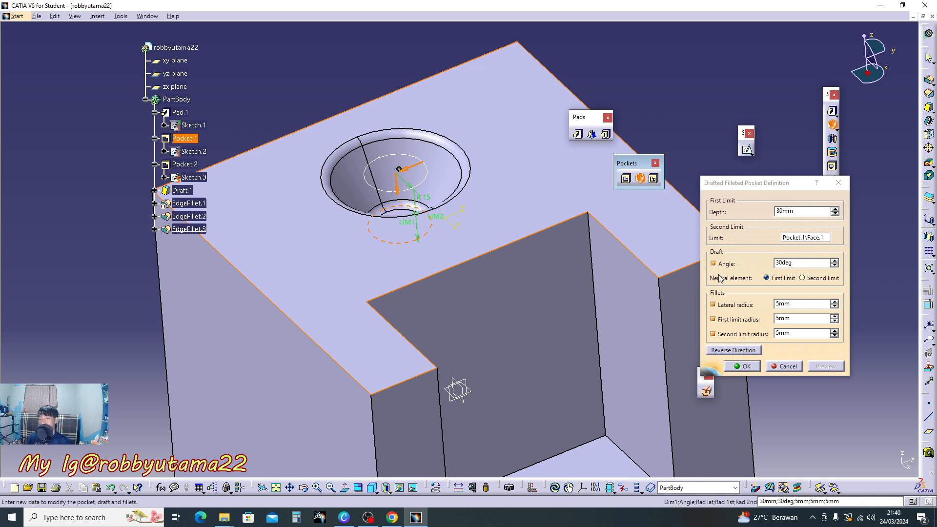
{"action": "left_click", "coordinate": [740, 366]}
{"action": "middle_click_drag", "start_coordinate": [504, 235], "coordinate": [508, 268]}
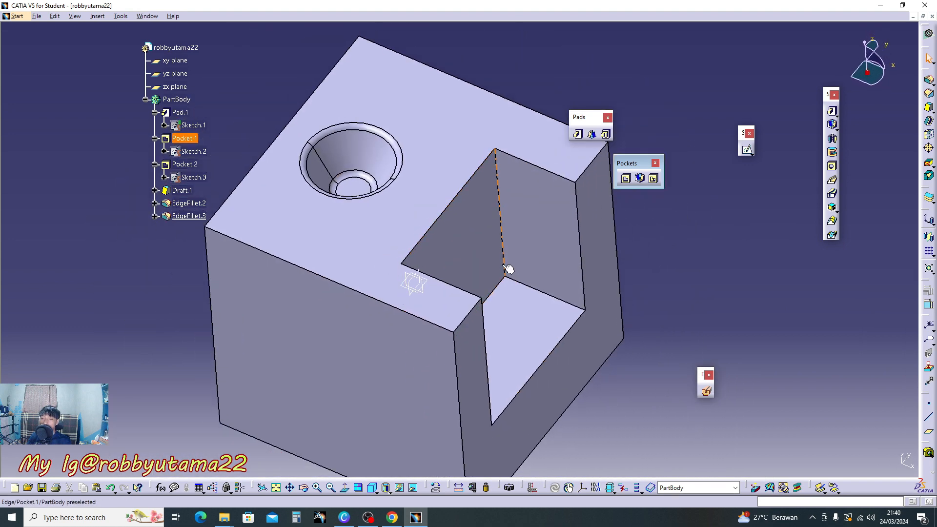
{"action": "middle_click_drag", "start_coordinate": [494, 234], "coordinate": [523, 284]}
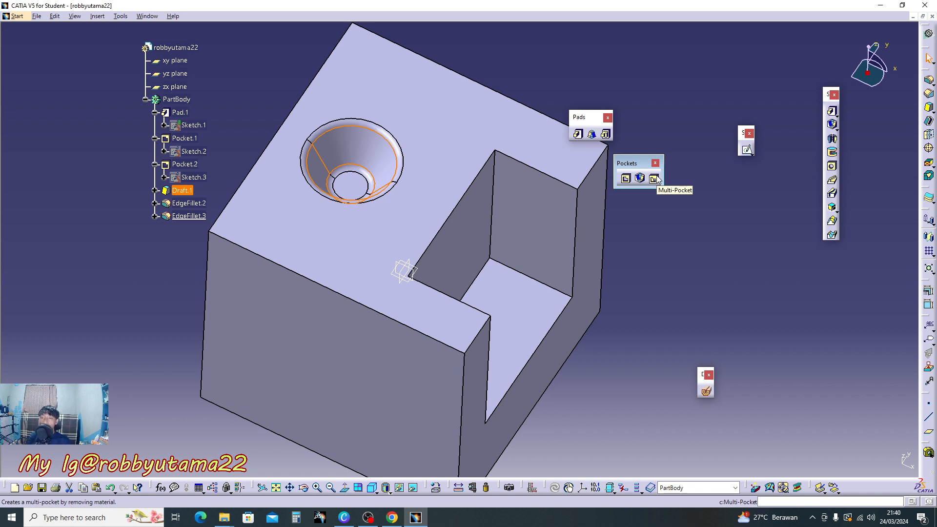
{"action": "left_click", "coordinate": [679, 205]}
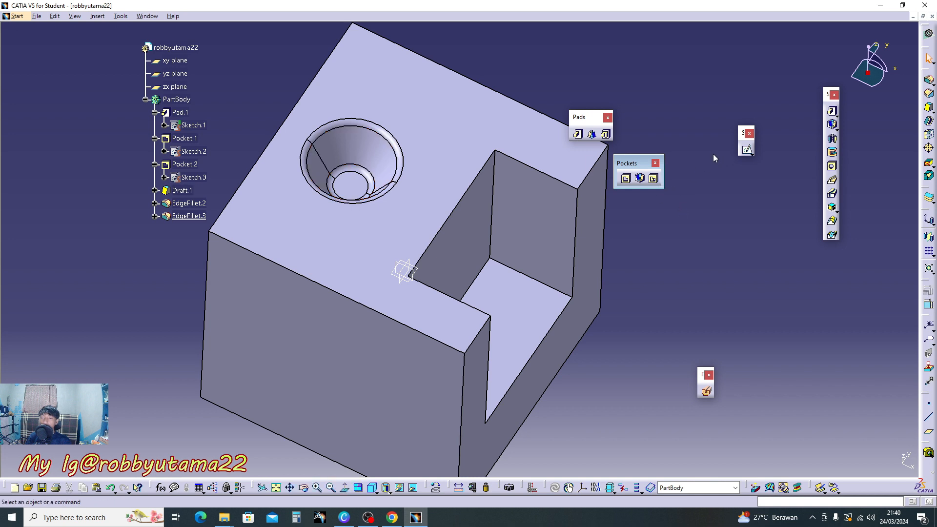
- Start a sketch on the block's top face and draw a rectangle about 29 by 44 mm overlapping its front edge below the conical hole
{"action": "left_click", "coordinate": [747, 151]}
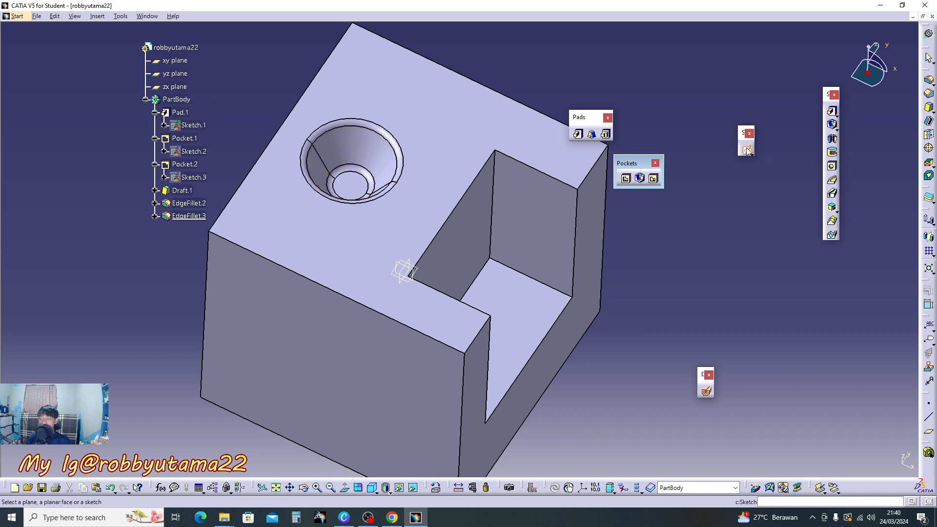
{"action": "left_click", "coordinate": [341, 249]}
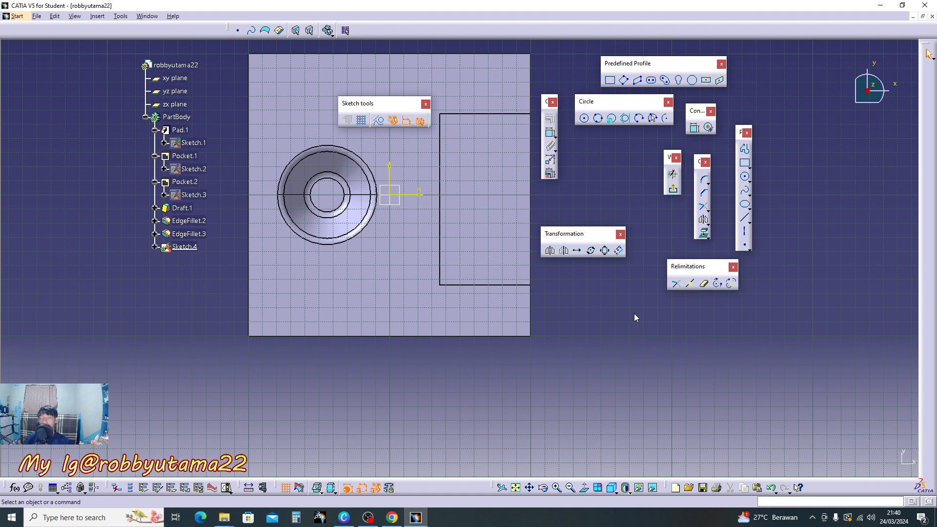
{"action": "left_click", "coordinate": [743, 166]}
{"action": "left_click", "coordinate": [282, 298]}
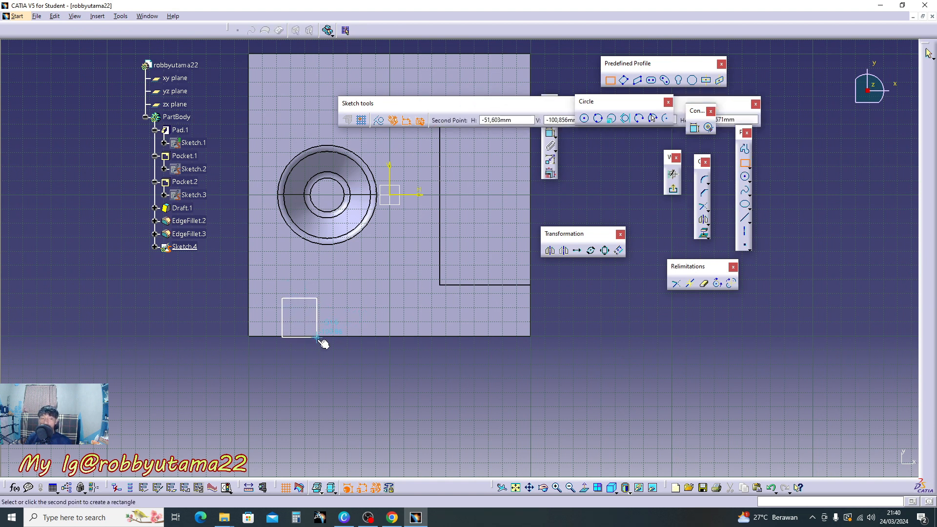
{"action": "left_click", "coordinate": [322, 361]}
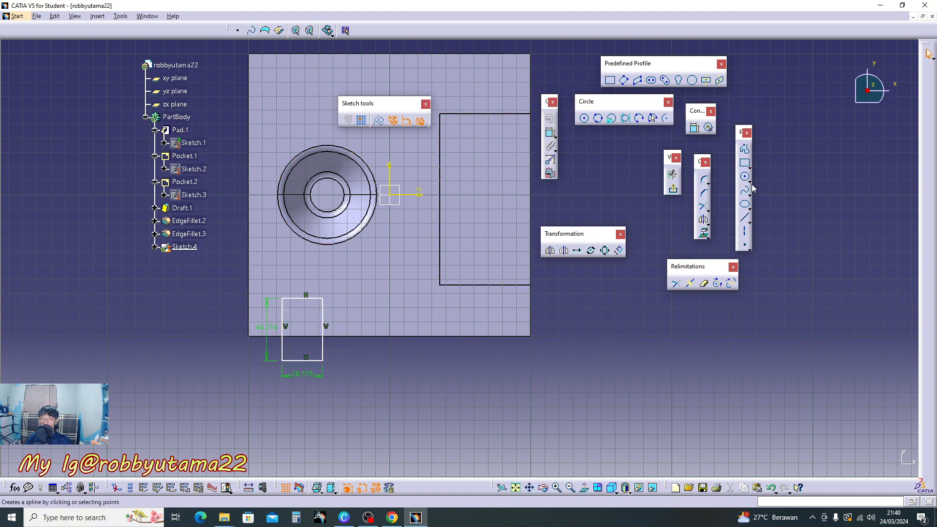
- Draw a second rectangle about 128 by 57 mm across the block's front corner beside the rectangular pocket, and exit the sketch
{"action": "left_click", "coordinate": [744, 167]}
{"action": "left_click", "coordinate": [375, 280]}
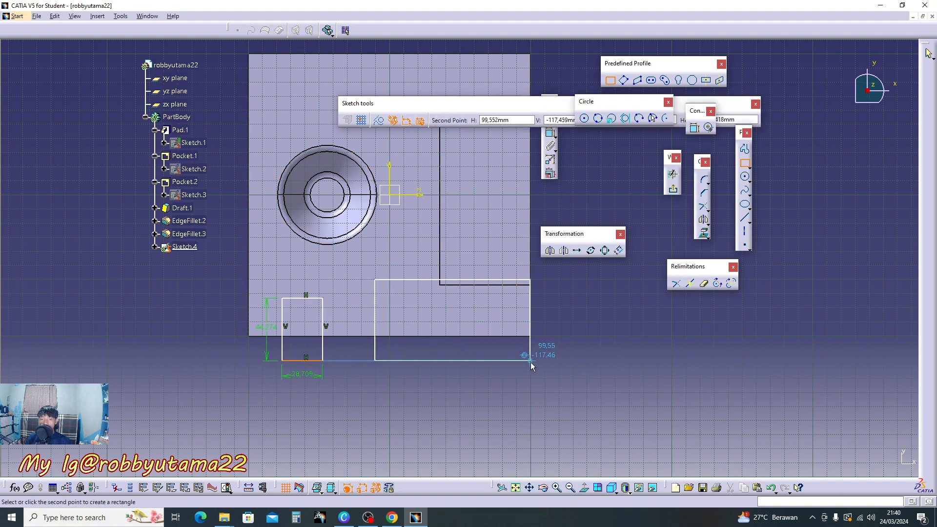
{"action": "left_click", "coordinate": [554, 361]}
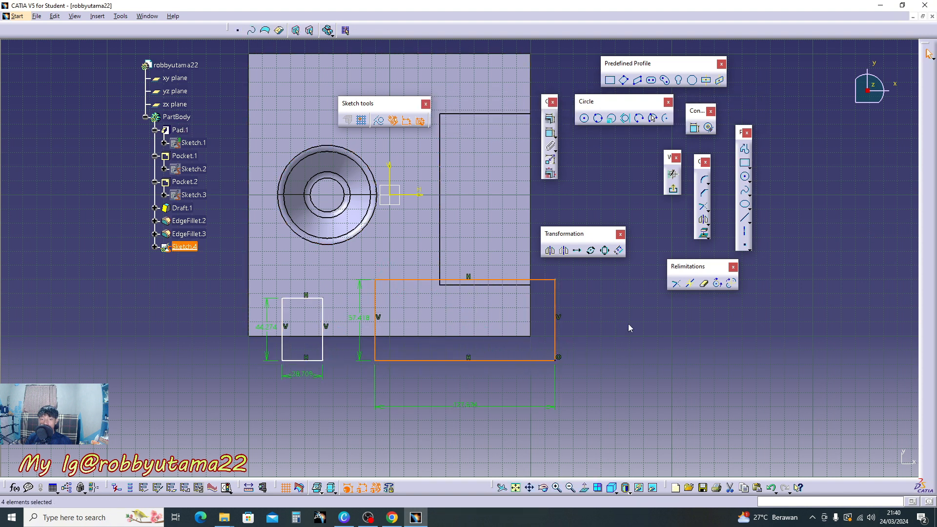
{"action": "left_click", "coordinate": [674, 191]}
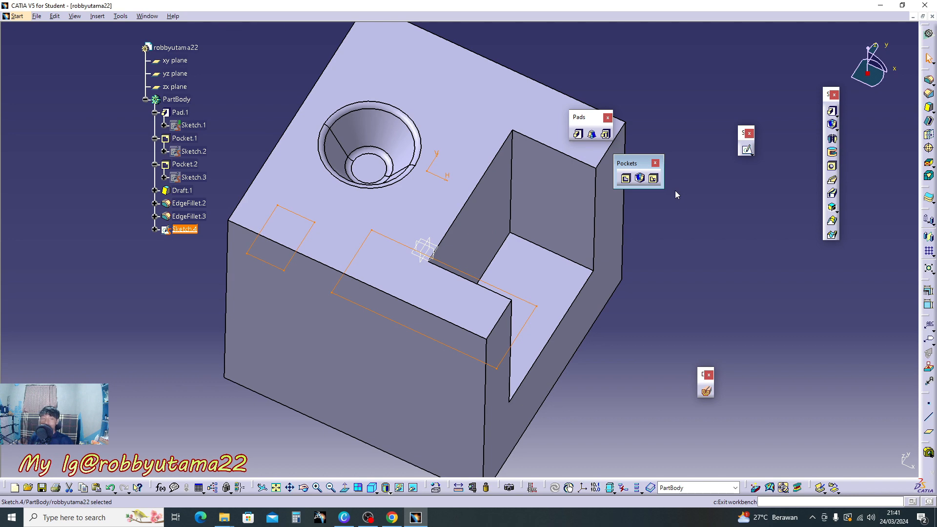
{"action": "left_click", "coordinate": [299, 372]}
{"action": "mouse_move", "coordinate": [508, 349]}
{"action": "middle_mouse_down"}
{"action": "mouse_move", "coordinate": [552, 272]}
{"action": "mouse_move", "coordinate": [367, 185]}
{"action": "mouse_move", "coordinate": [616, 192]}
{"action": "middle_mouse_up"}
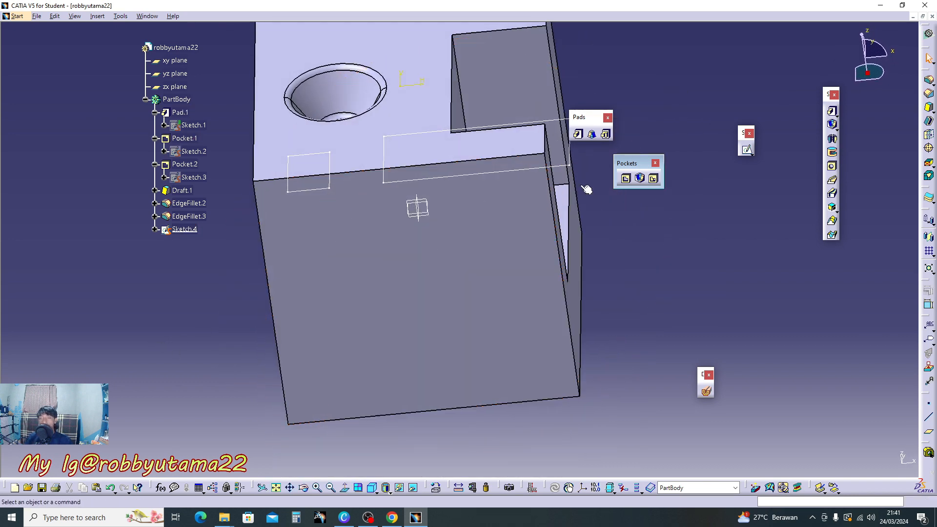
- Start a Multi-Pocket from the two-rectangle sketch, set Extrusion domain.1 to 80 mm deep, and preview the cut
{"action": "left_click", "coordinate": [655, 180]}
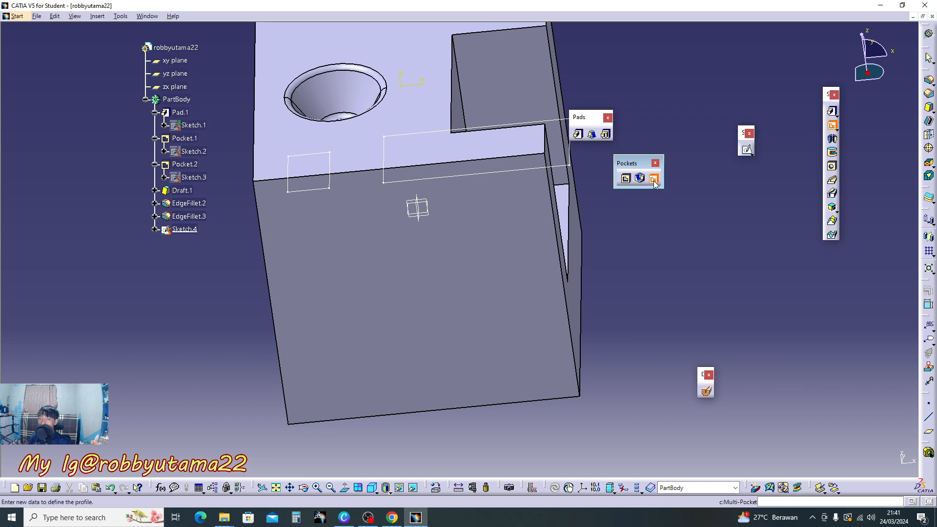
{"action": "left_click", "coordinate": [498, 176]}
{"action": "mouse_move", "coordinate": [471, 244]}
{"action": "middle_mouse_down"}
{"action": "mouse_move", "coordinate": [494, 270]}
{"action": "mouse_move", "coordinate": [573, 238]}
{"action": "mouse_move", "coordinate": [530, 273]}
{"action": "middle_mouse_up"}
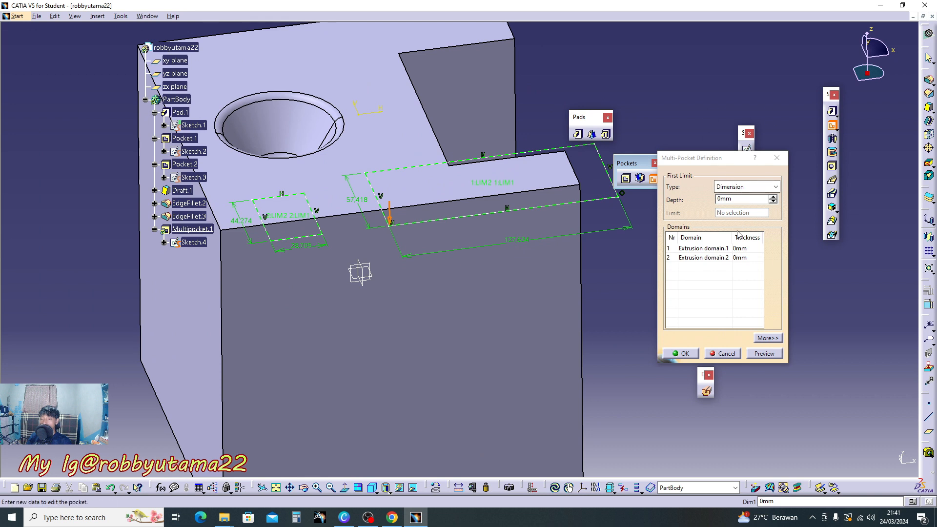
{"action": "left_click", "coordinate": [738, 249]}
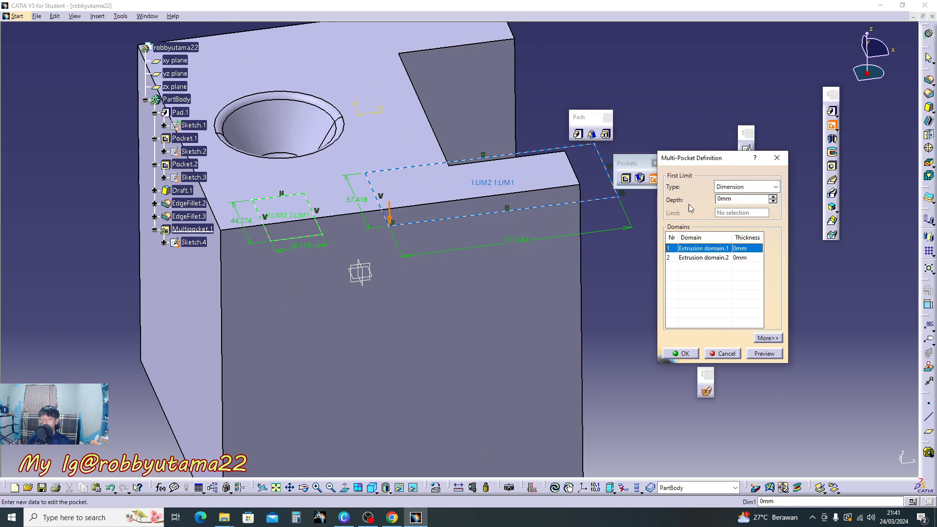
{"action": "left_click_drag", "start_coordinate": [741, 199], "coordinate": [657, 215]}
{"action": "type", "text": "50"}
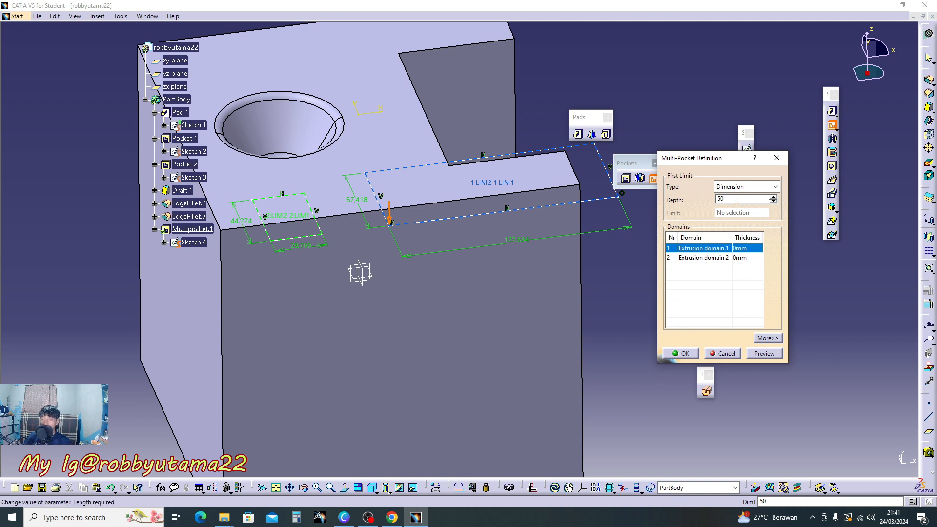
{"action": "left_click_drag", "start_coordinate": [736, 200], "coordinate": [642, 210]}
{"action": "type", "text": "80"}
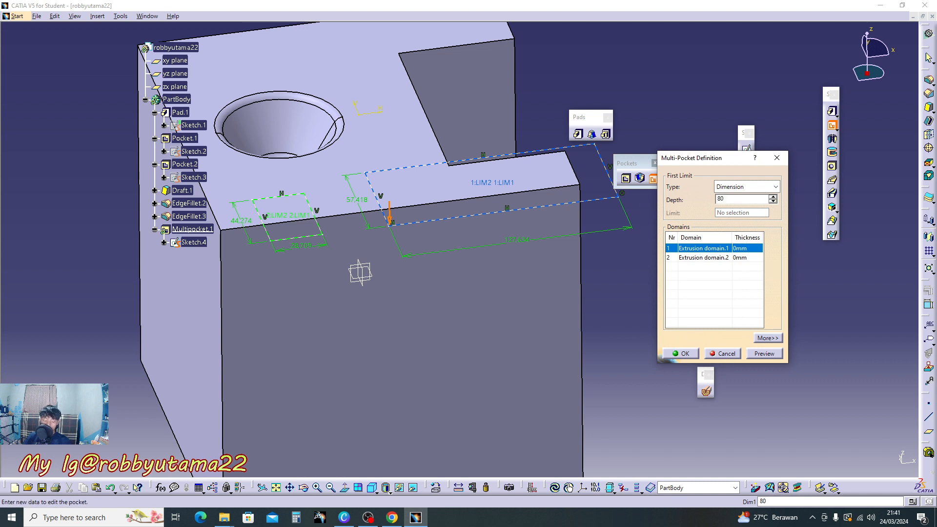
{"action": "left_click", "coordinate": [764, 353]}
{"action": "middle_click_drag", "start_coordinate": [540, 293], "coordinate": [440, 256]}
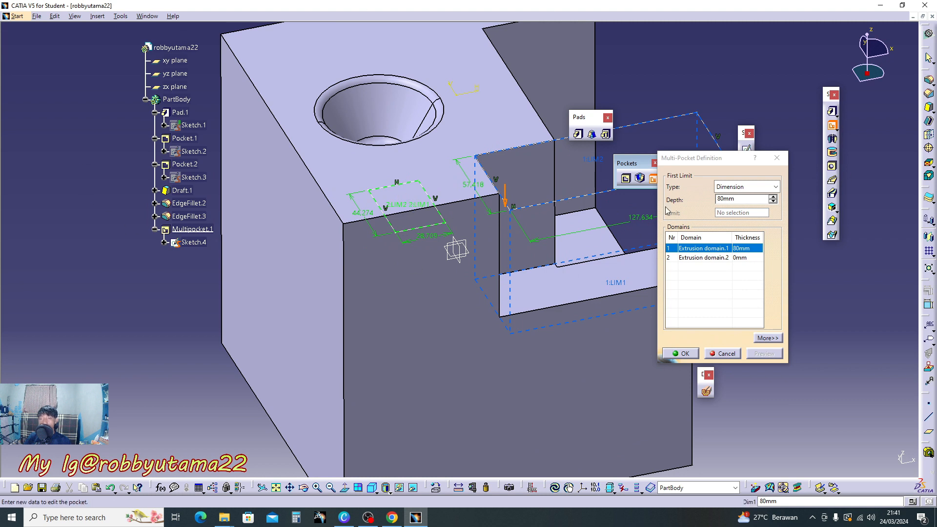
- Set Extrusion domain.2 to 10 mm deep, preview and examine both cuts, and close the Multi-Pocket definition without accepting it
{"action": "left_click", "coordinate": [703, 257]}
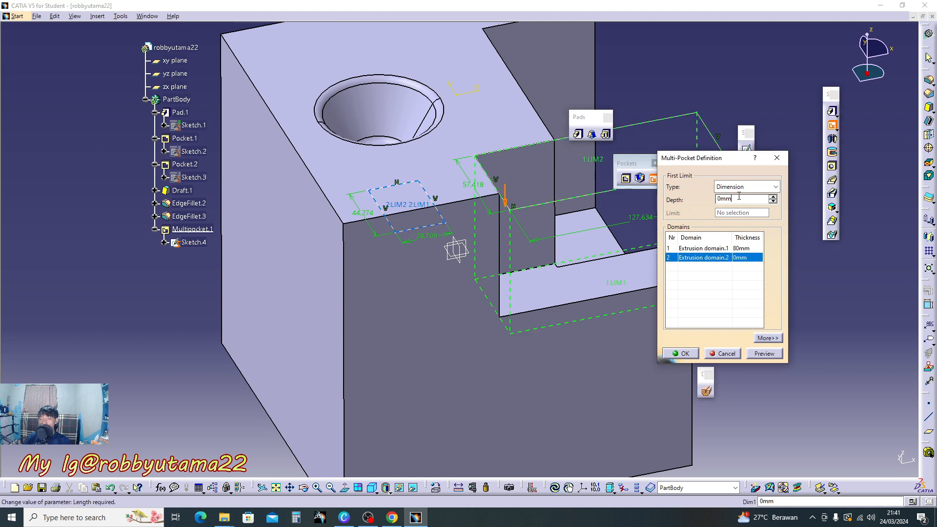
{"action": "double_click", "coordinate": [738, 199]}
{"action": "type", "text": "10"}
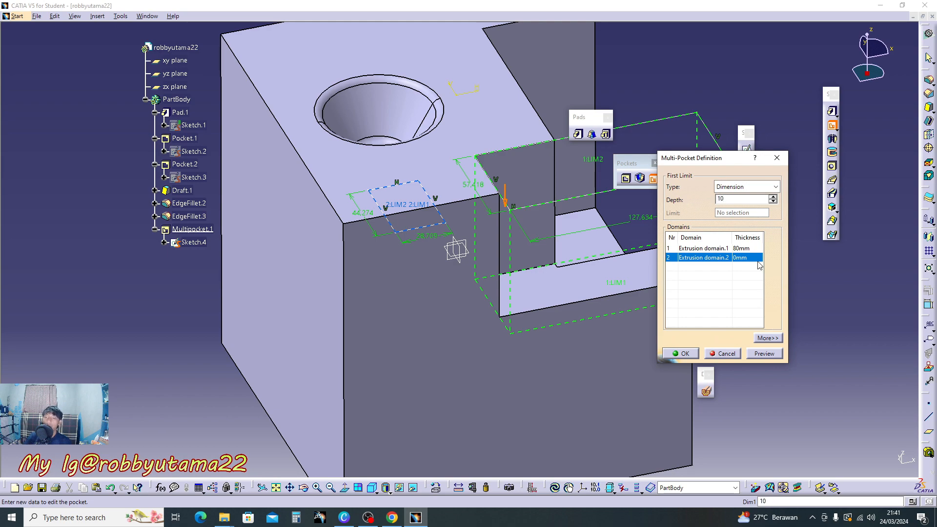
{"action": "left_click", "coordinate": [764, 353]}
{"action": "middle_click_drag", "start_coordinate": [623, 317], "coordinate": [508, 272]}
{"action": "middle_click_drag", "start_coordinate": [458, 170], "coordinate": [399, 251]}
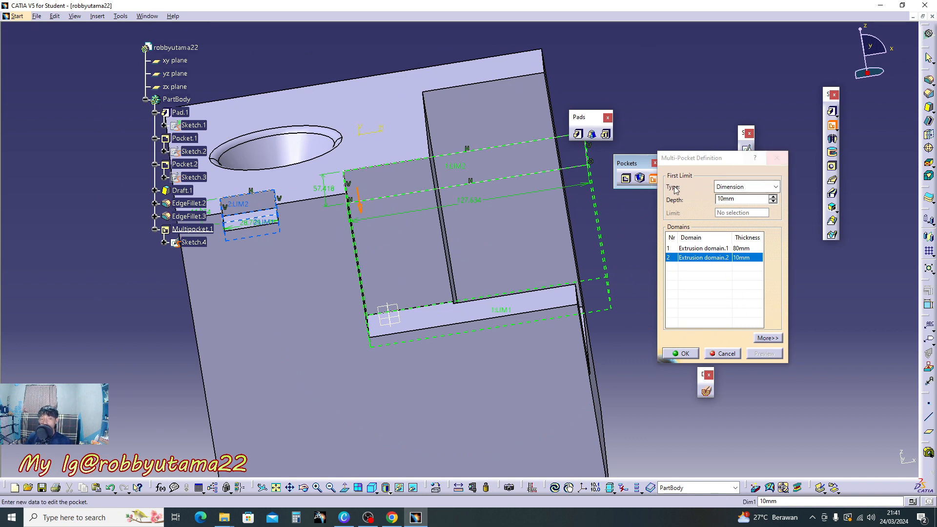
{"action": "middle_click_drag", "start_coordinate": [599, 239], "coordinate": [645, 221]}
{"action": "middle_click_drag", "start_coordinate": [393, 155], "coordinate": [440, 193]}
{"action": "middle_click_drag", "start_coordinate": [476, 235], "coordinate": [451, 270]}
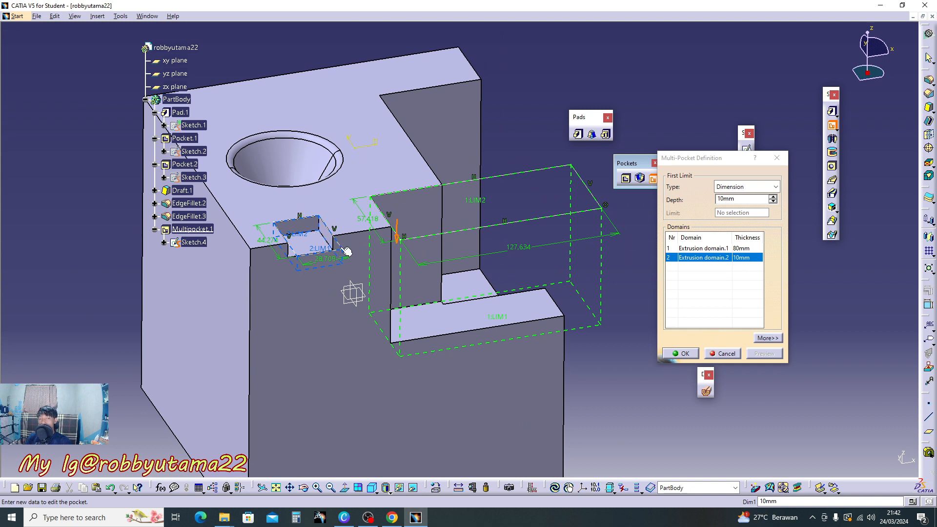
{"action": "left_click", "coordinate": [777, 157]}
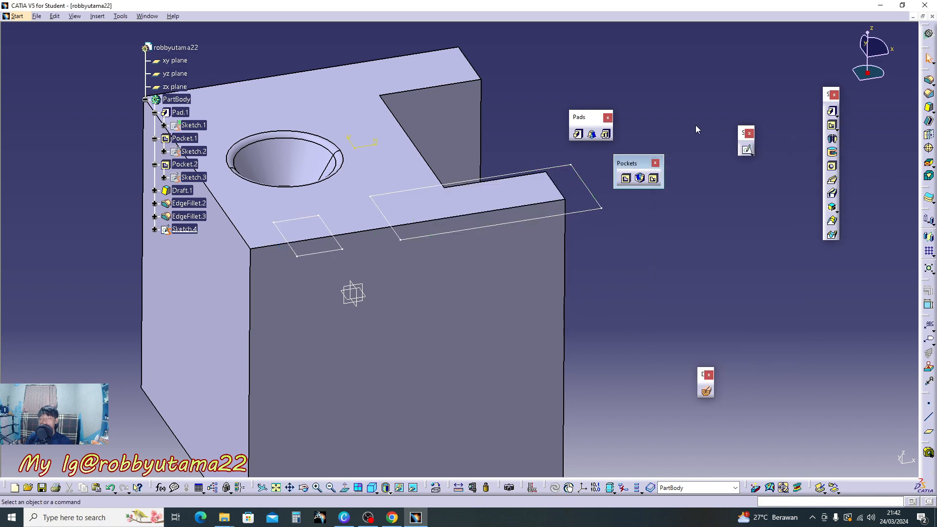
- Cut both rectangles with a single ordinary Pocket 50 mm deep to compare it with the Multi-Pocket, and undo it
{"action": "left_click", "coordinate": [626, 179]}
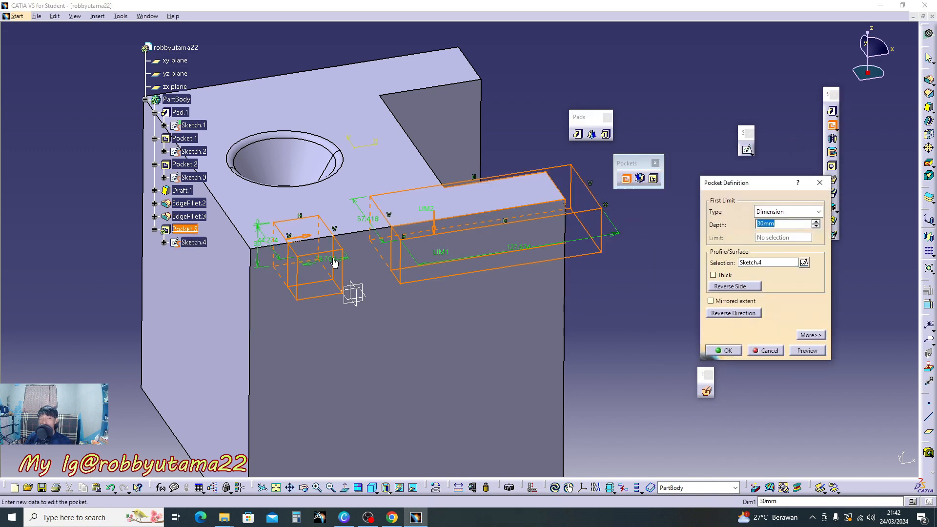
{"action": "middle_click_drag", "start_coordinate": [530, 269], "coordinate": [549, 238]}
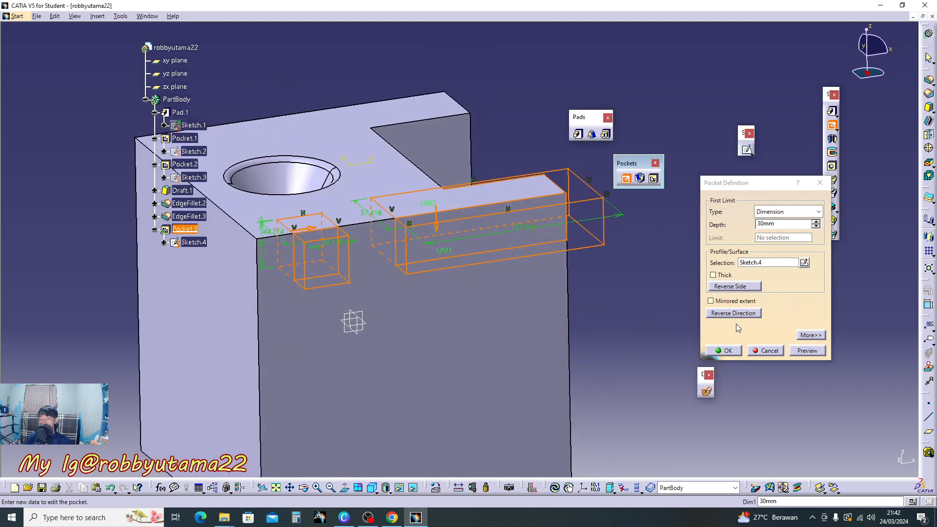
{"action": "left_click", "coordinate": [788, 223]}
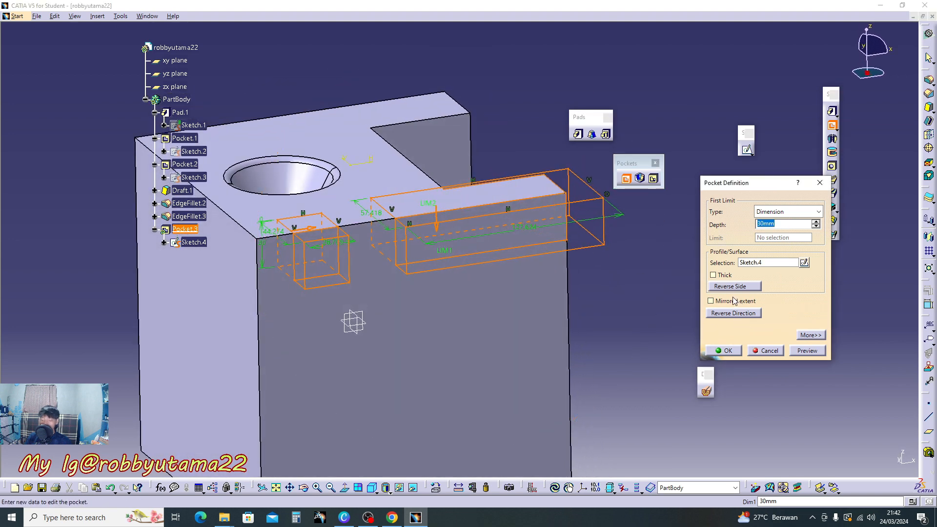
{"action": "type", "text": "50"}
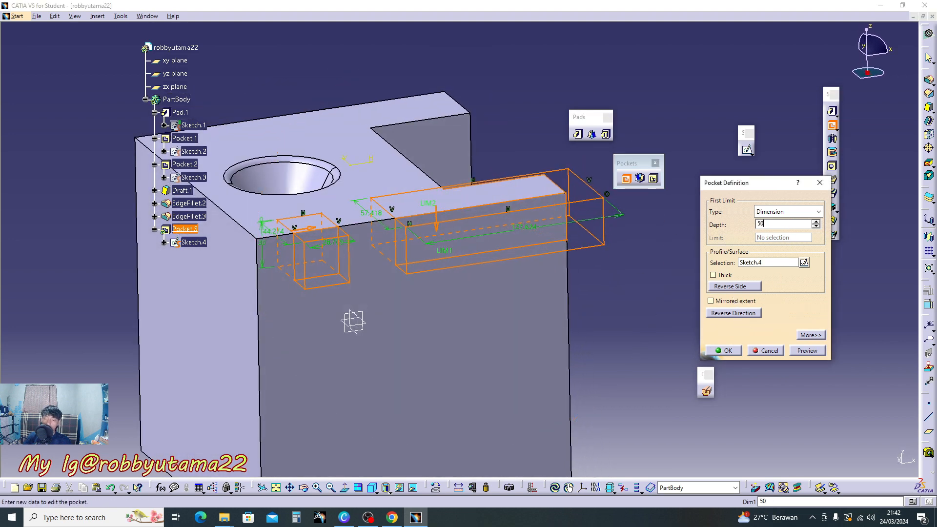
{"action": "left_click", "coordinate": [808, 351]}
{"action": "middle_click_drag", "start_coordinate": [439, 317], "coordinate": [461, 330]}
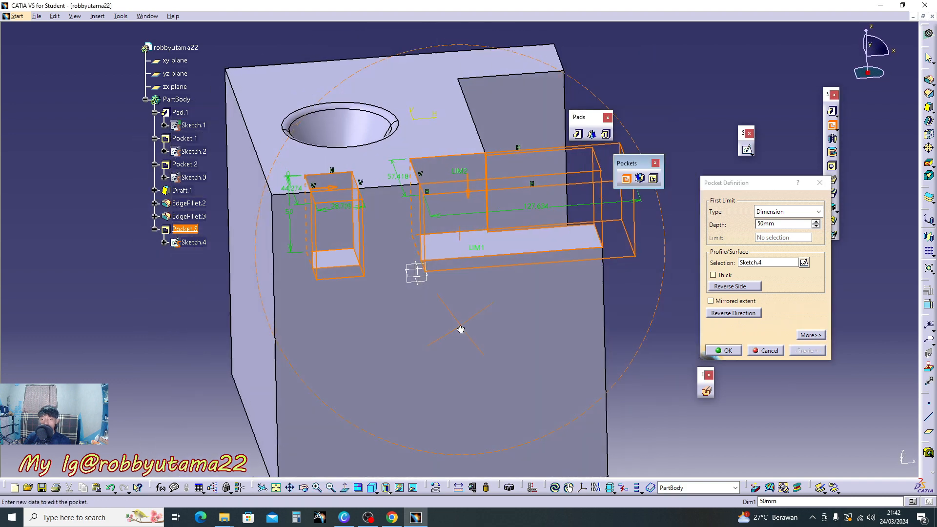
{"action": "left_click", "coordinate": [723, 350]}
{"action": "middle_click_drag", "start_coordinate": [631, 306], "coordinate": [312, 280]}
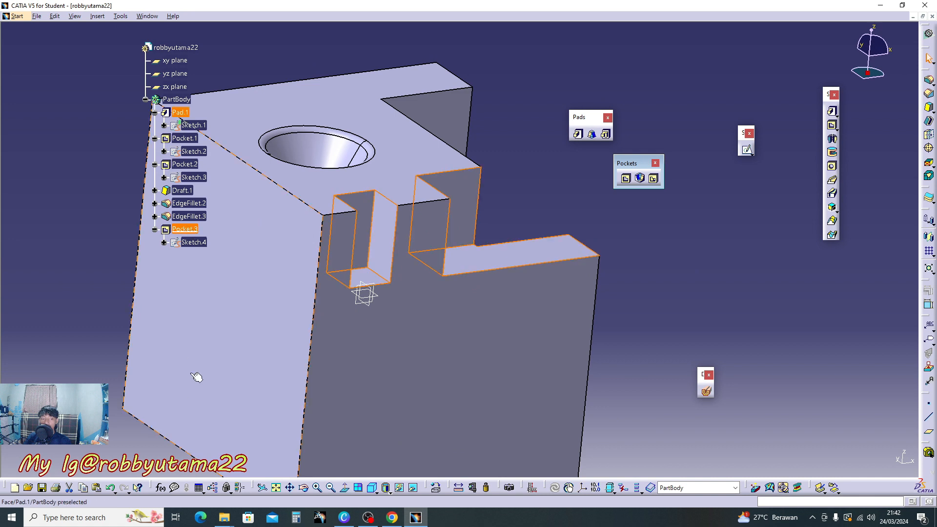
{"action": "left_click", "coordinate": [110, 487]}
{"action": "middle_click_drag", "start_coordinate": [537, 260], "coordinate": [540, 282]}
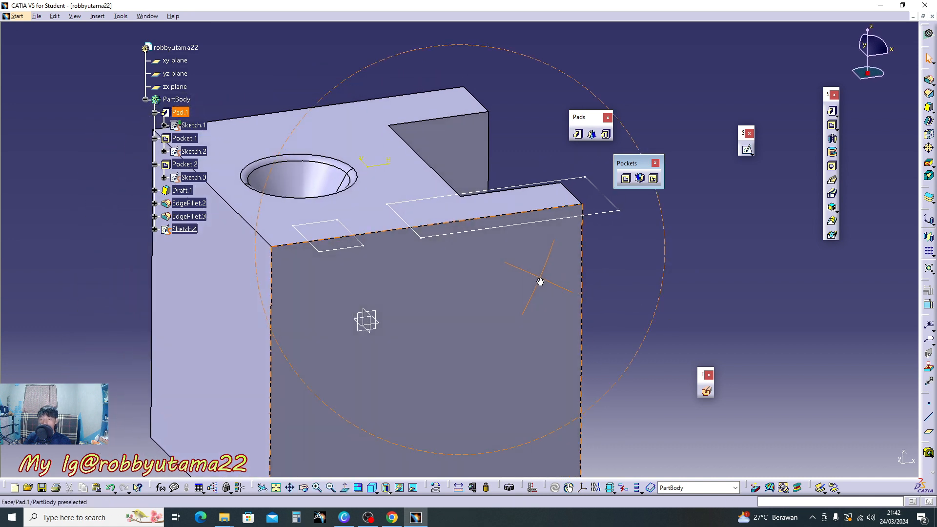
- Start another Multi-Pocket from the two-rectangle sketch and set the depth of Extrusion domain.1 to 10 mm
{"action": "left_click", "coordinate": [654, 179]}
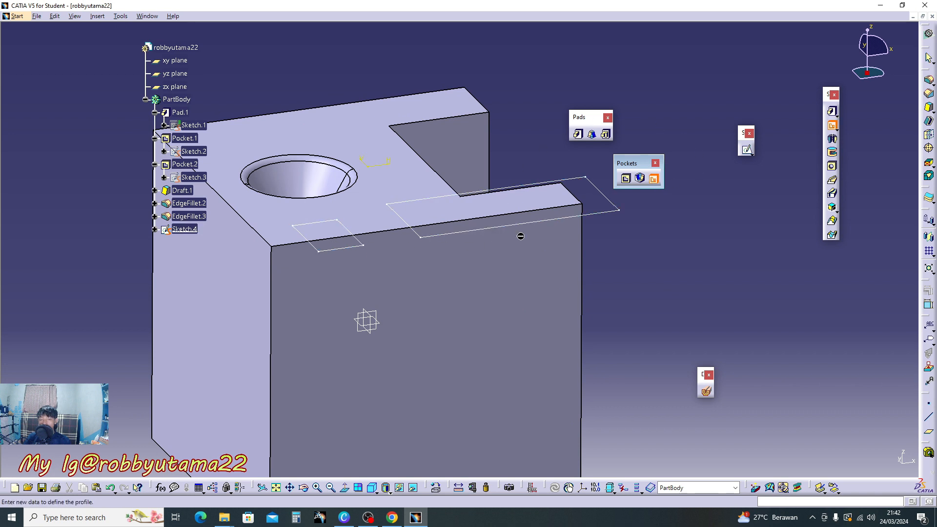
{"action": "left_click", "coordinate": [522, 221]}
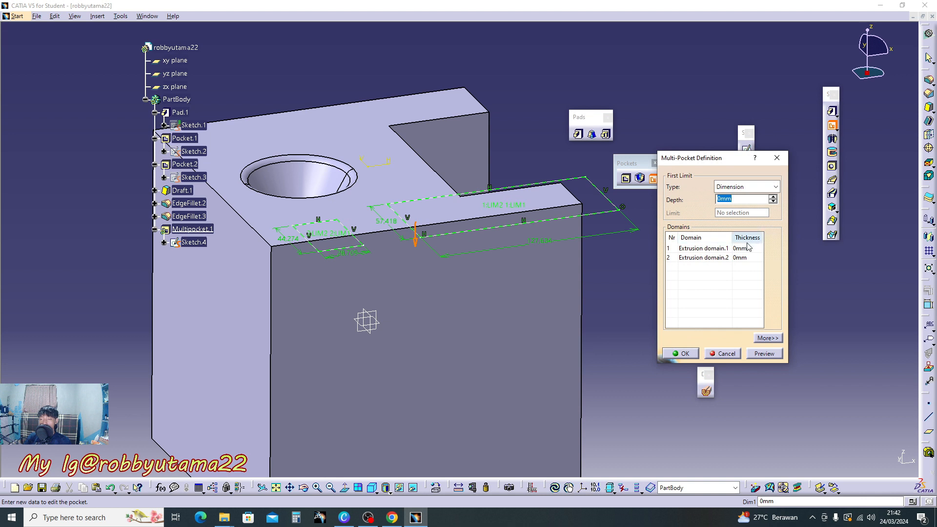
{"action": "left_click", "coordinate": [749, 248]}
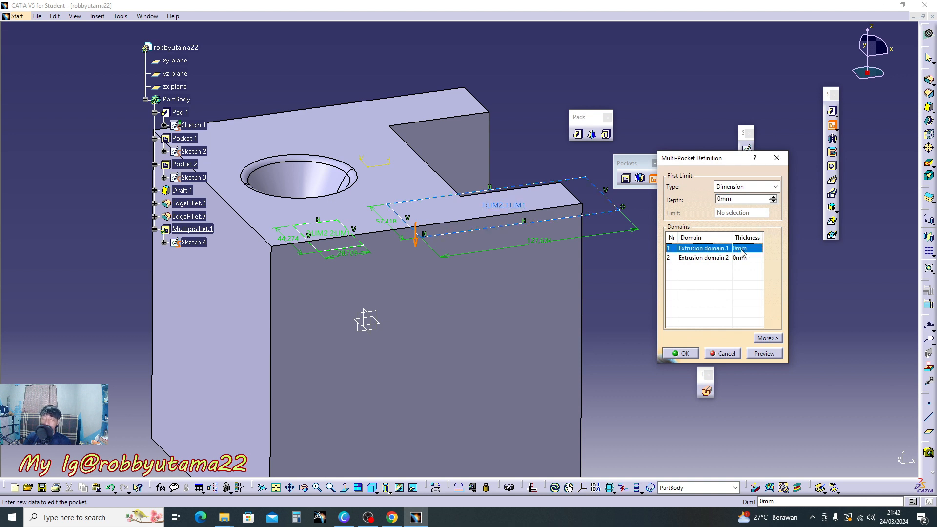
{"action": "double_click", "coordinate": [738, 199]}
{"action": "type", "text": "10"}
- Set the depth of Extrusion domain.2 to 100 mm, preview the two cuts, and accept the Multi-Pocket
{"action": "left_click", "coordinate": [739, 258]}
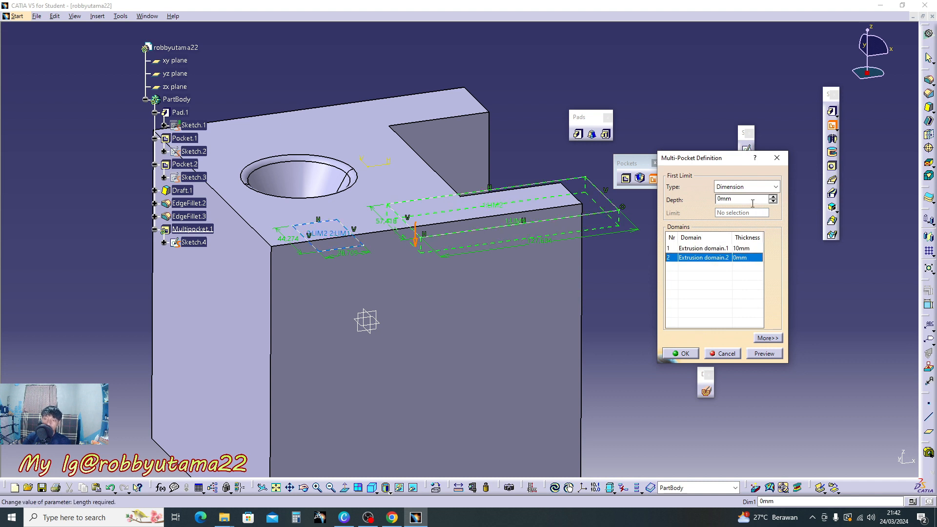
{"action": "double_click", "coordinate": [738, 199]}
{"action": "type", "text": "100"}
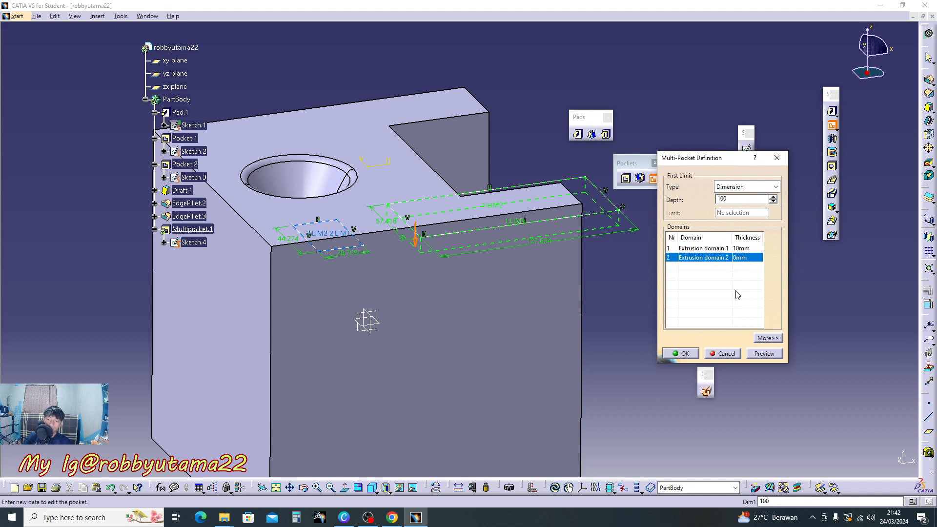
{"action": "left_click", "coordinate": [766, 354]}
{"action": "middle_click_drag", "start_coordinate": [474, 295], "coordinate": [463, 301]}
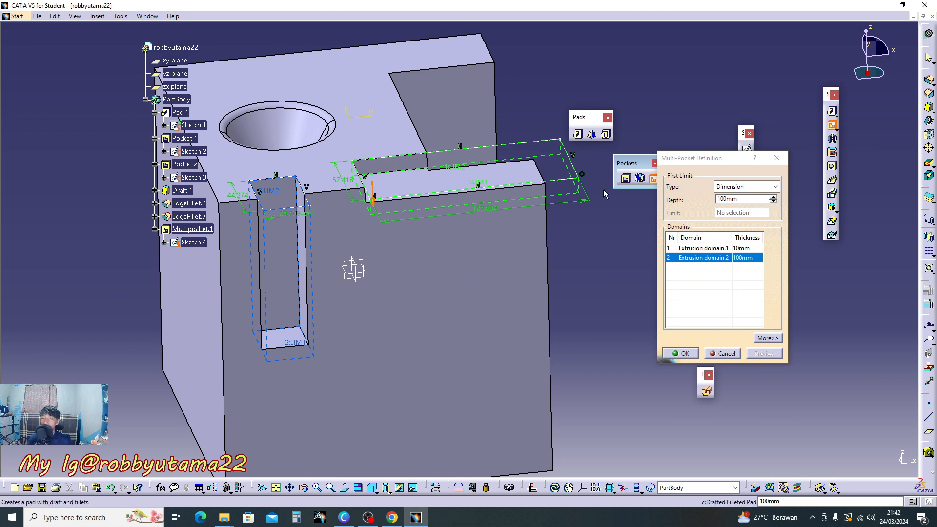
{"action": "left_click", "coordinate": [681, 354]}
- Reposition the Pockets toolbar beside the Pads toolbar and look over the block's finished pockets
{"action": "middle_click_drag", "start_coordinate": [620, 334], "coordinate": [582, 338]}
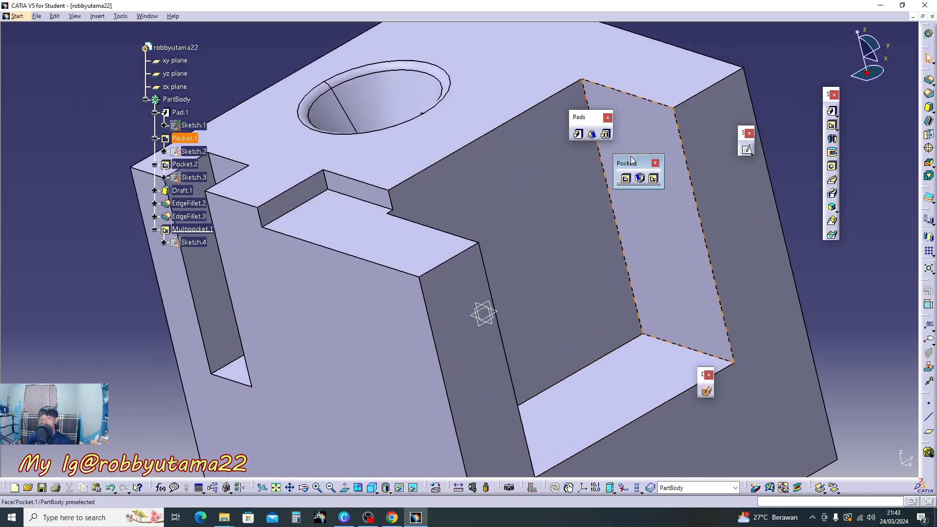
{"action": "left_click_drag", "start_coordinate": [624, 160], "coordinate": [637, 114]}
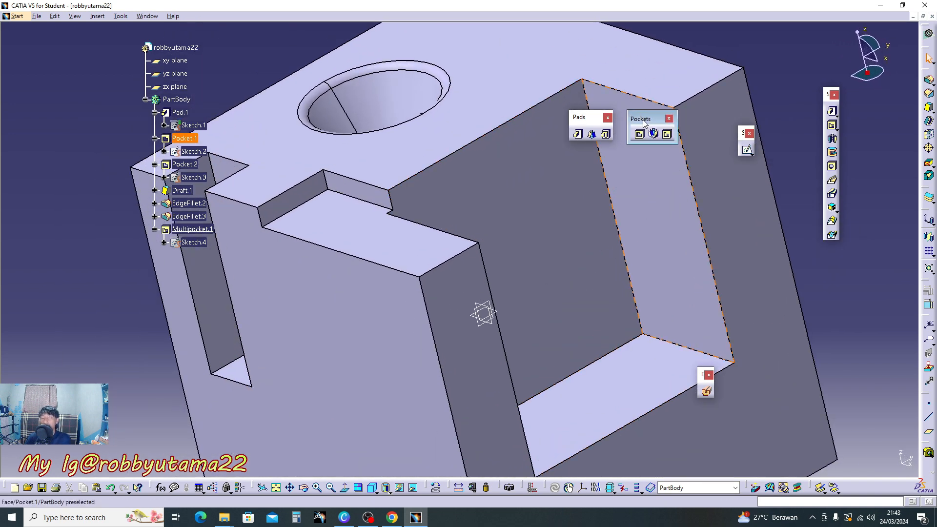
{"action": "middle_click_drag", "start_coordinate": [525, 196], "coordinate": [561, 117]}
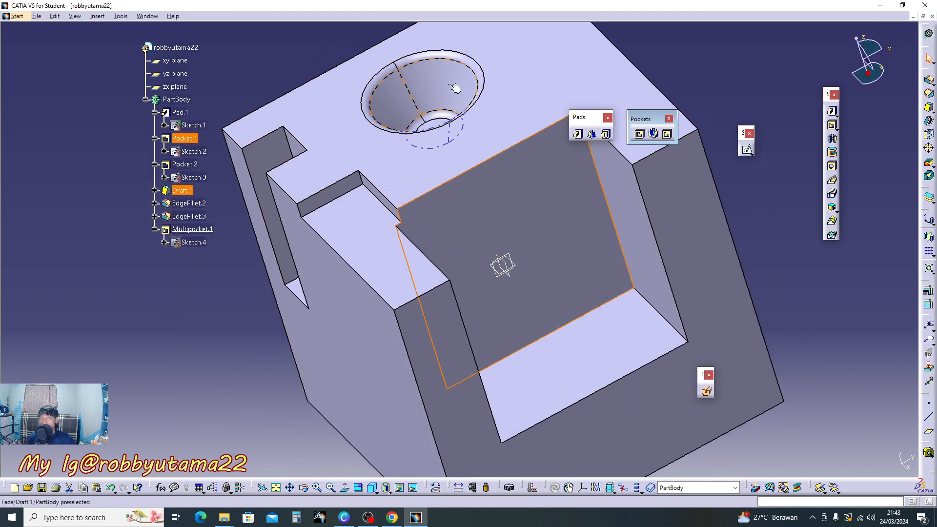
{"action": "middle_click_drag", "start_coordinate": [451, 86], "coordinate": [640, 206]}
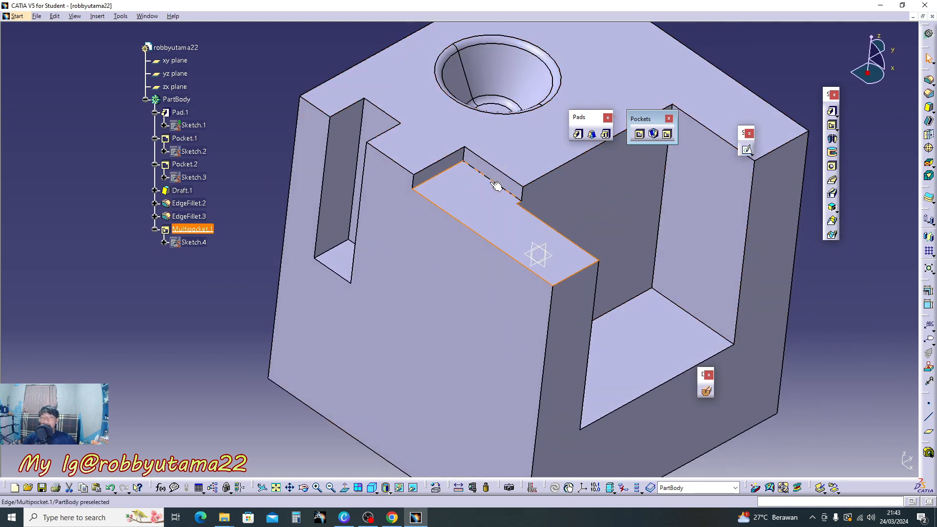
{"action": "middle_click_drag", "start_coordinate": [496, 187], "coordinate": [559, 310]}
{"action": "left_click", "coordinate": [607, 289]}
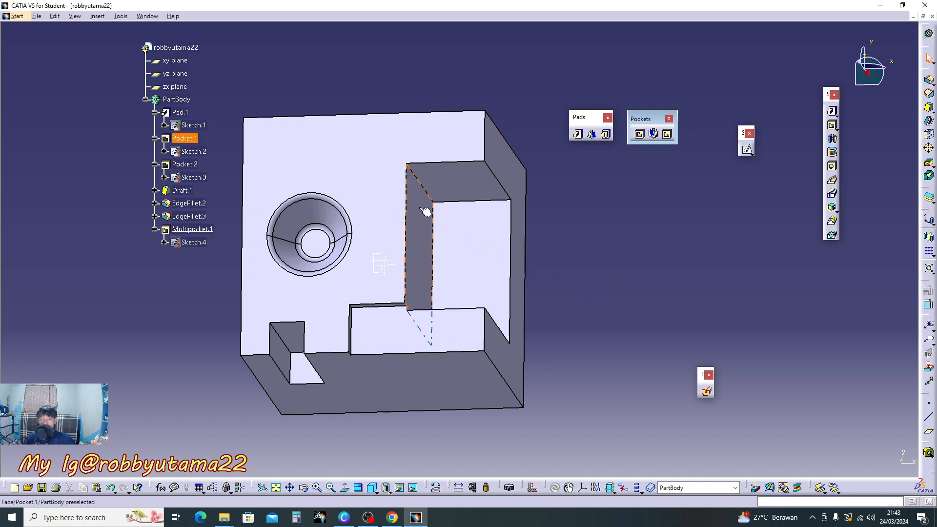
{"action": "middle_click_drag", "start_coordinate": [319, 93], "coordinate": [424, 297]}
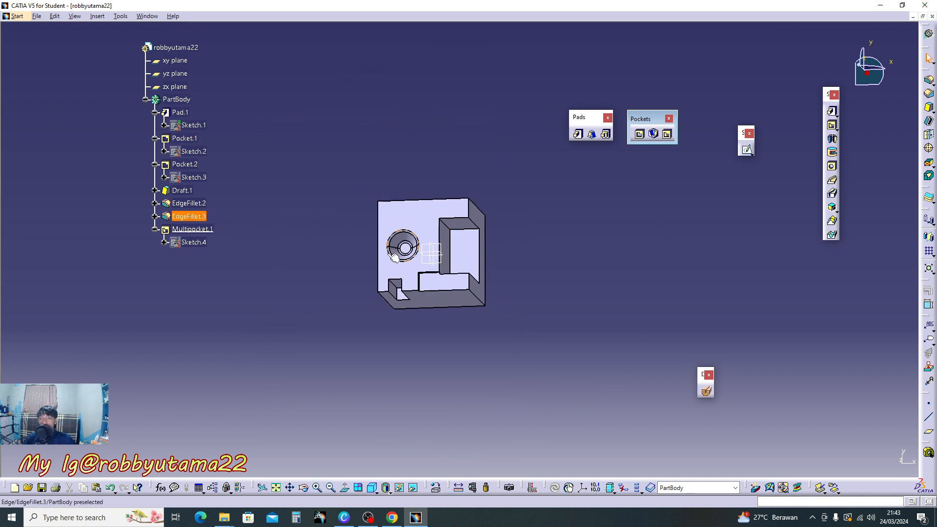
{"action": "mouse_move", "coordinate": [464, 268]}
{"action": "middle_mouse_down"}
{"action": "mouse_move", "coordinate": [525, 70]}
{"action": "mouse_move", "coordinate": [438, 232]}
{"action": "mouse_move", "coordinate": [513, 224]}
{"action": "mouse_move", "coordinate": [558, 166]}
{"action": "mouse_move", "coordinate": [605, 144]}
{"action": "middle_mouse_up"}
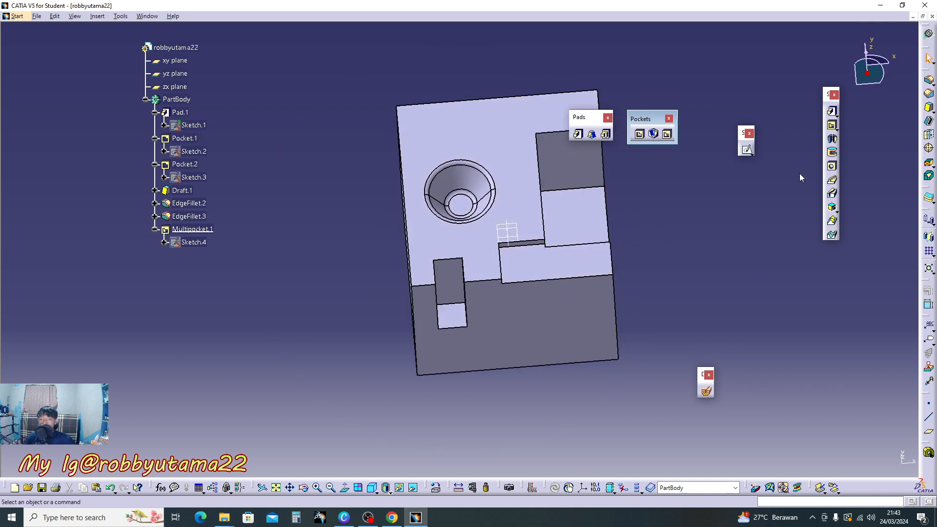
- Start a sketch on the xy plane and draw a rectangle about 430 by 439 mm beside the block
{"action": "left_click", "coordinate": [746, 150]}
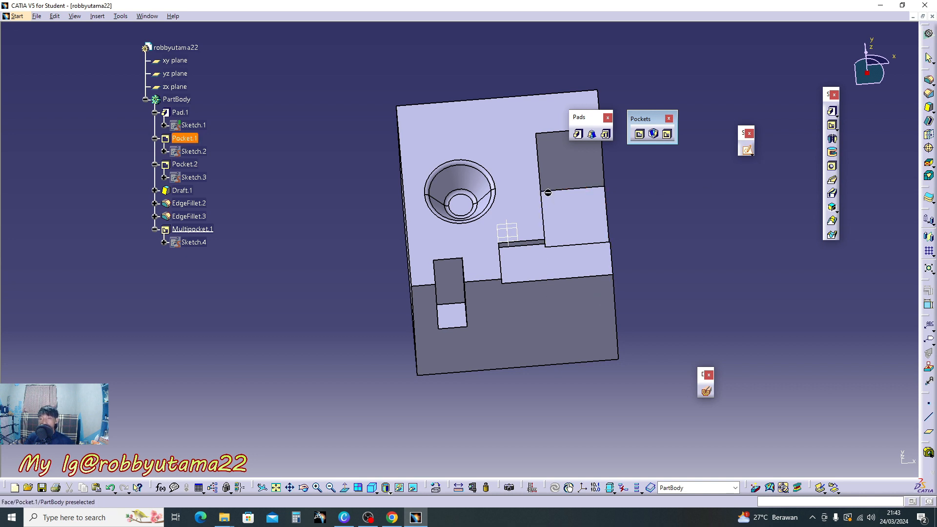
{"action": "mouse_move", "coordinate": [340, 245]}
{"action": "middle_mouse_down"}
{"action": "mouse_move", "coordinate": [313, 259]}
{"action": "mouse_move", "coordinate": [283, 169]}
{"action": "middle_mouse_up"}
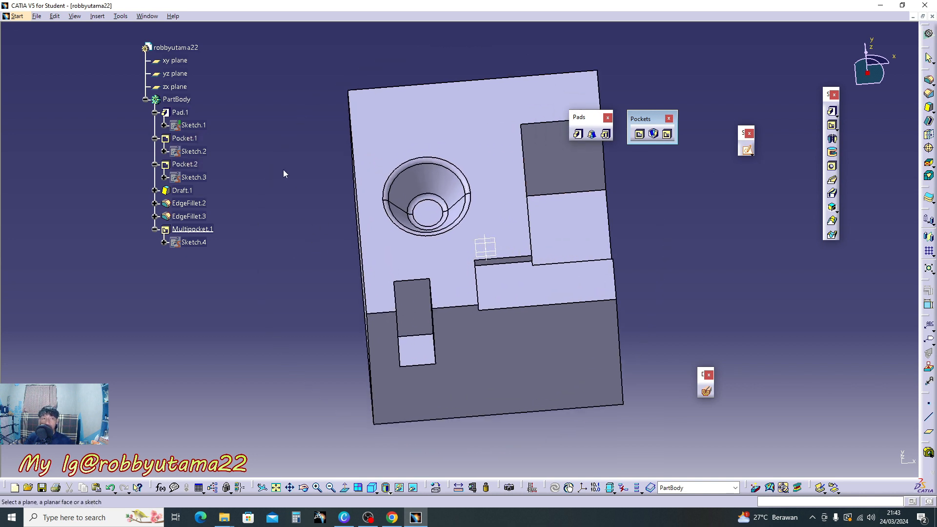
{"action": "left_click", "coordinate": [166, 62]}
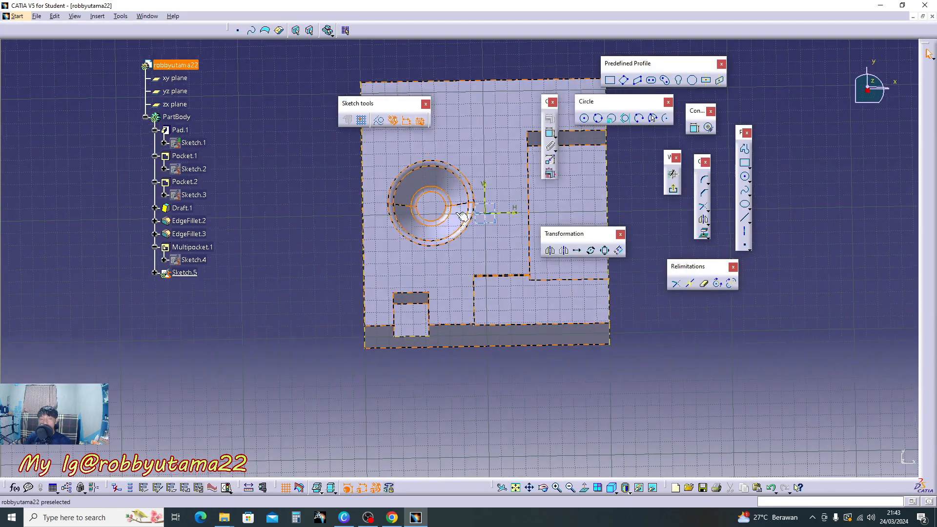
{"action": "middle_click_drag", "start_coordinate": [510, 261], "coordinate": [572, 384]}
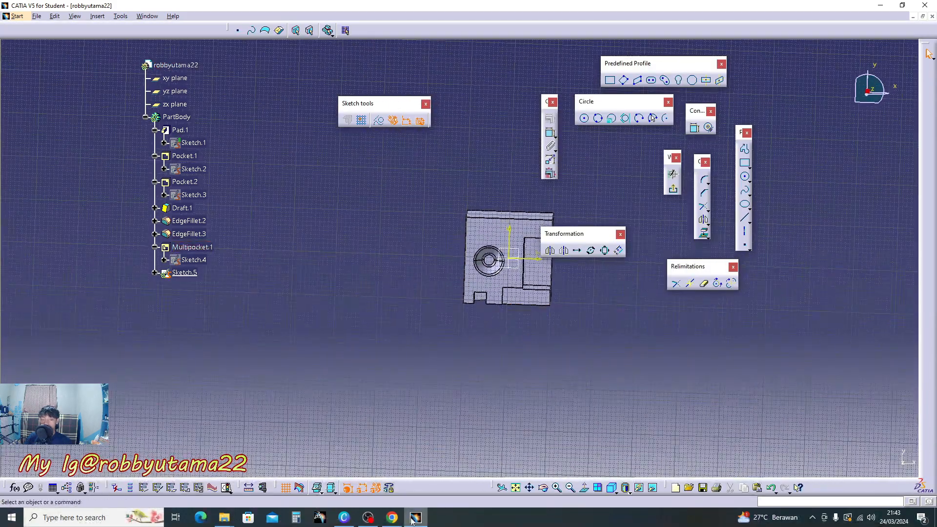
{"action": "left_click", "coordinate": [584, 491]}
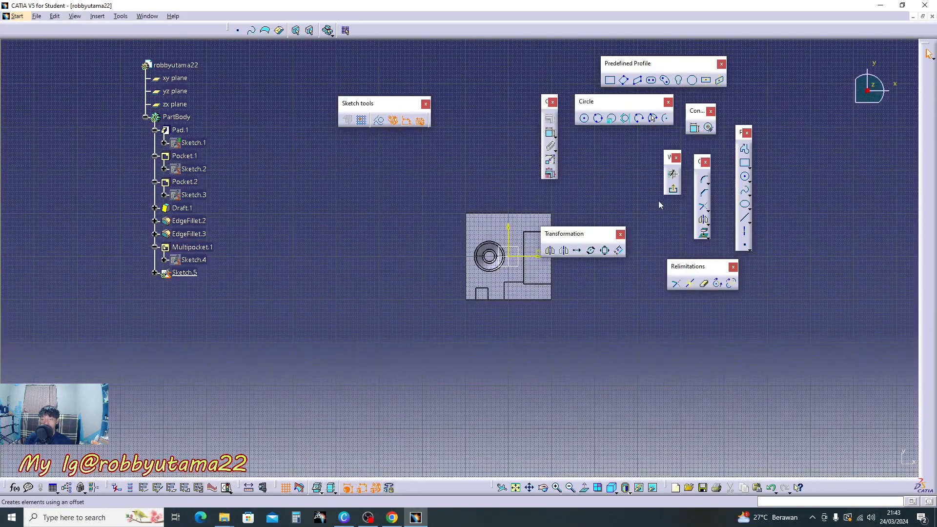
{"action": "left_click", "coordinate": [609, 80]}
{"action": "left_click", "coordinate": [342, 185]}
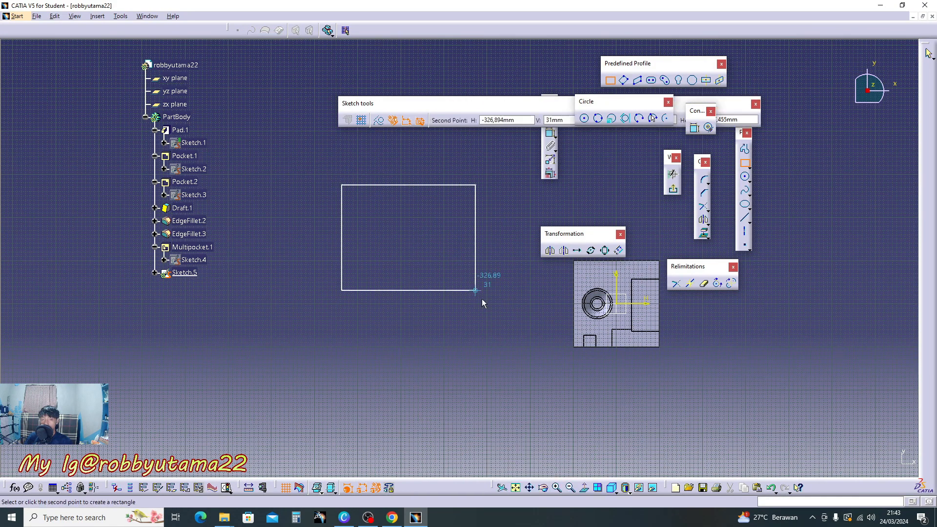
{"action": "left_click", "coordinate": [527, 374]}
{"action": "left_click_drag", "start_coordinate": [672, 156], "coordinate": [673, 155]}
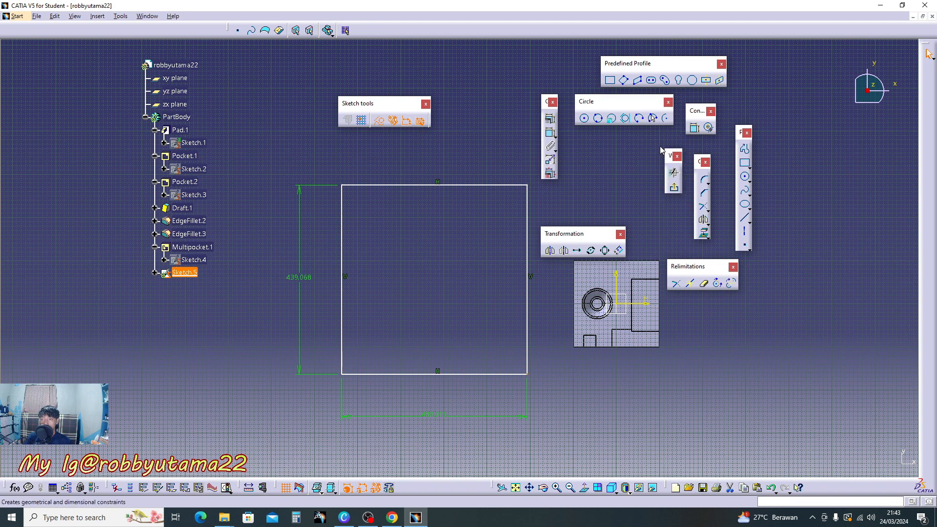
- Draw a small circle and a rectangle about 81 by 76 mm inside the large rectangle, and delete both
{"action": "left_click", "coordinate": [744, 177]}
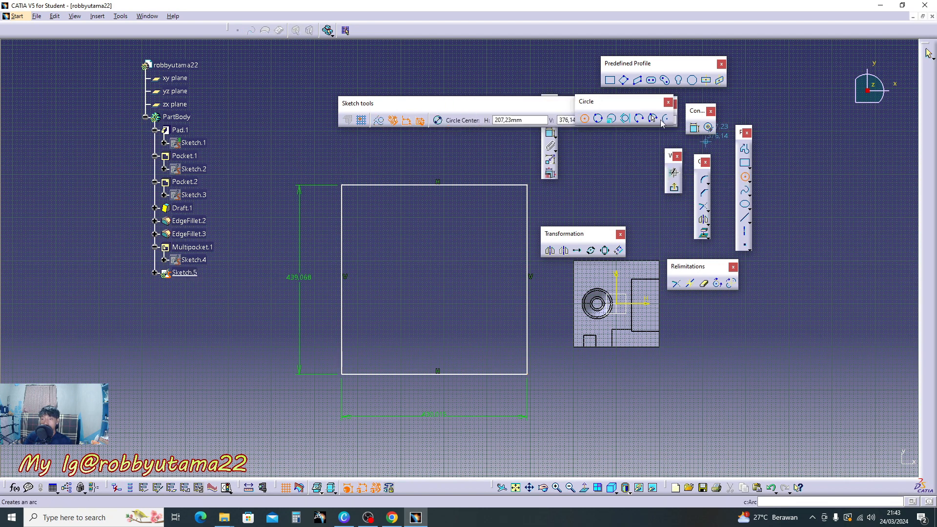
{"action": "left_click", "coordinate": [484, 213]}
{"action": "left_click", "coordinate": [489, 209]}
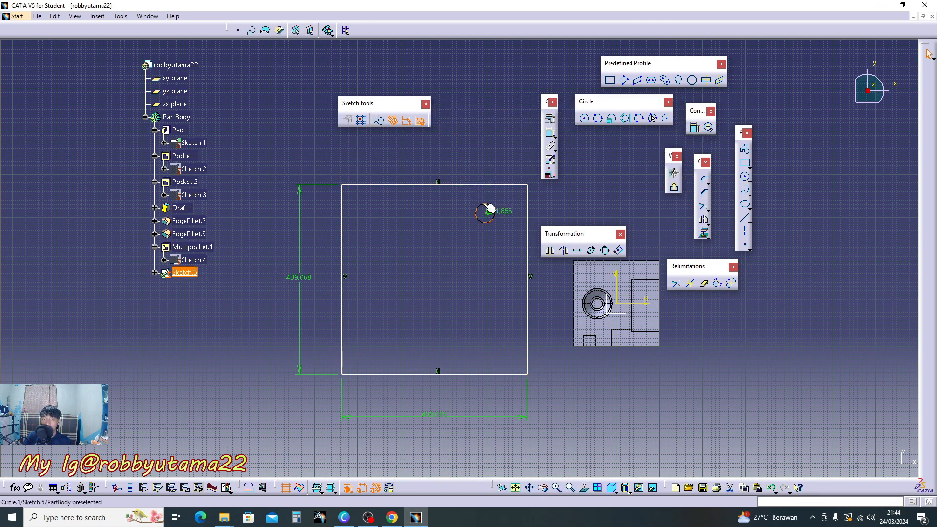
{"action": "left_click", "coordinate": [419, 246]}
{"action": "left_click", "coordinate": [454, 279]}
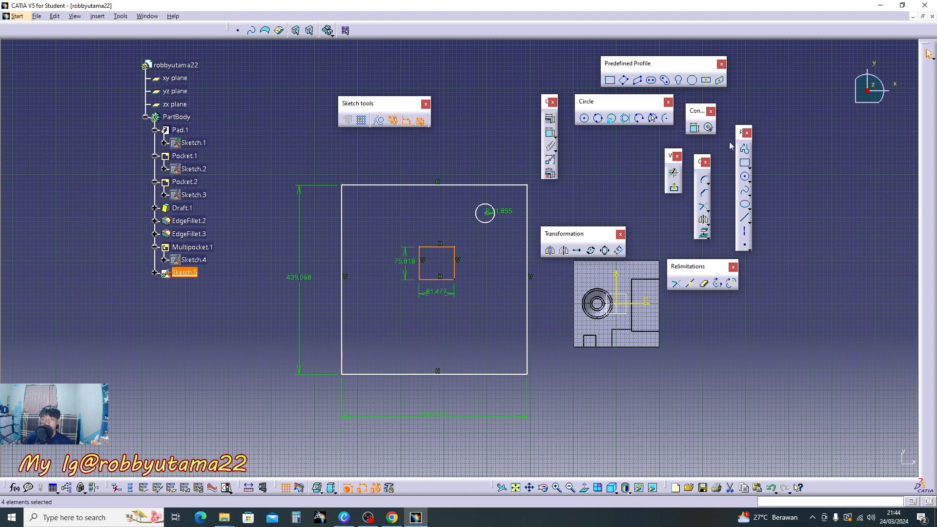
{"action": "left_click", "coordinate": [744, 178]}
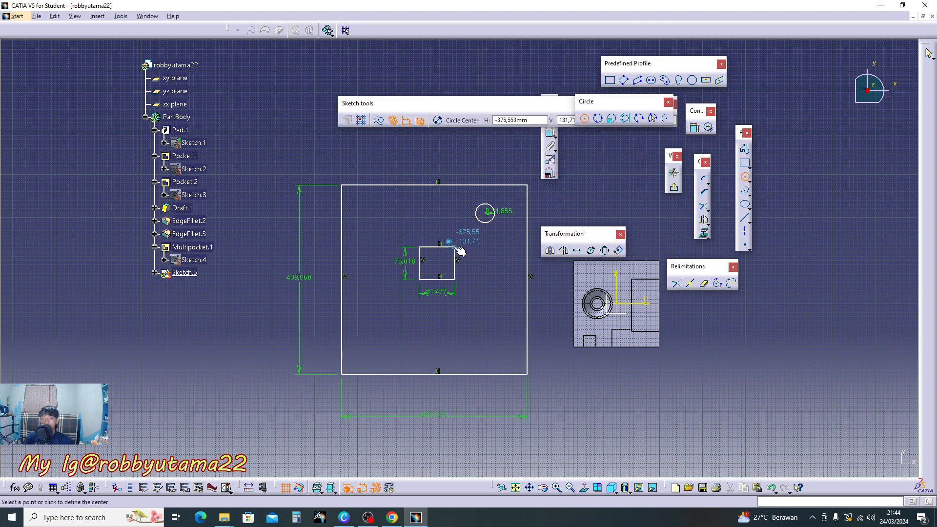
{"action": "key", "text": "Escape"}
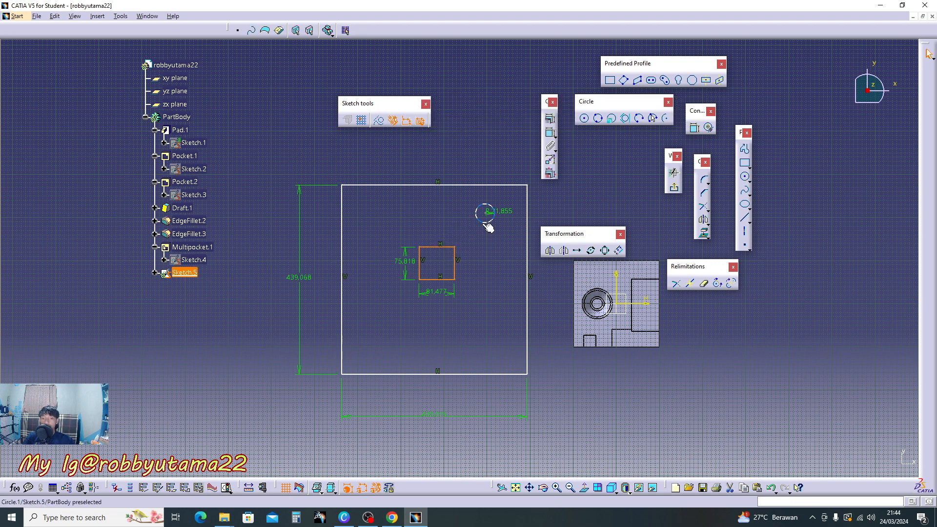
{"action": "left_click", "coordinate": [487, 224], "text": "ctrl"}
{"action": "key", "text": "Delete"}
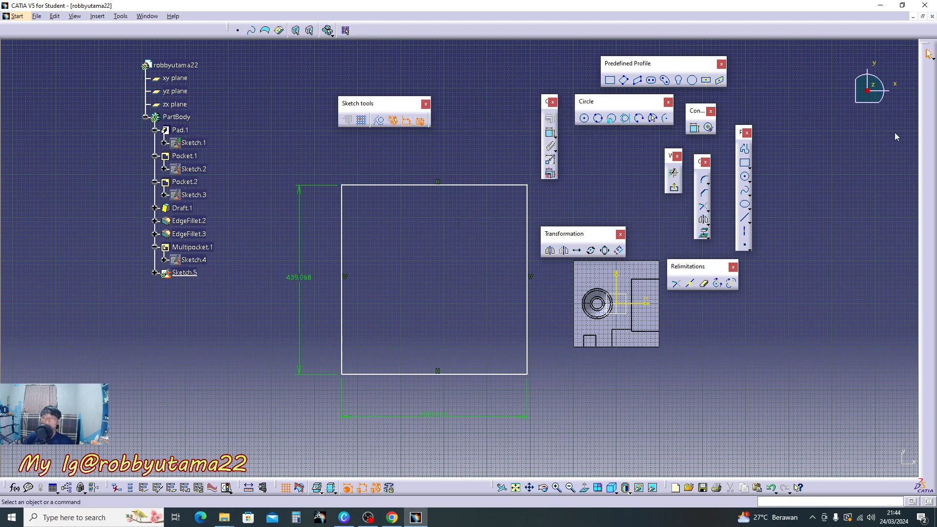
- Leave the sketch and pad the large rectangle 100 mm in the reversed direction, below the sketch plane
{"action": "left_click", "coordinate": [675, 190]}
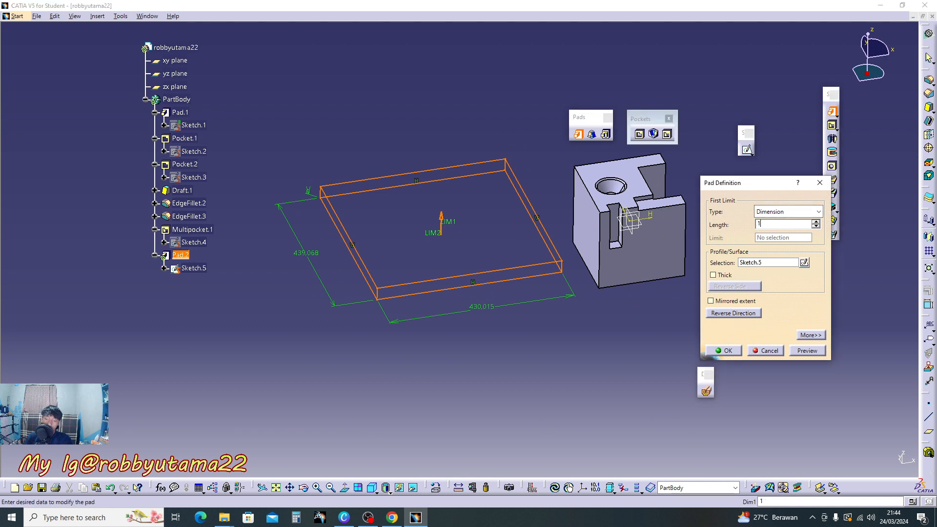
{"action": "left_click", "coordinate": [430, 278]}
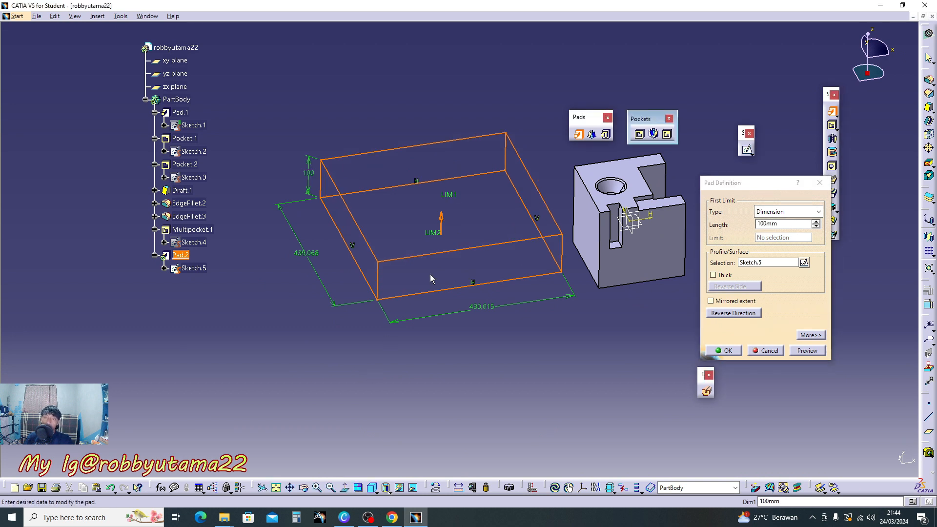
{"action": "left_click", "coordinate": [440, 221]}
{"action": "left_click", "coordinate": [739, 350]}
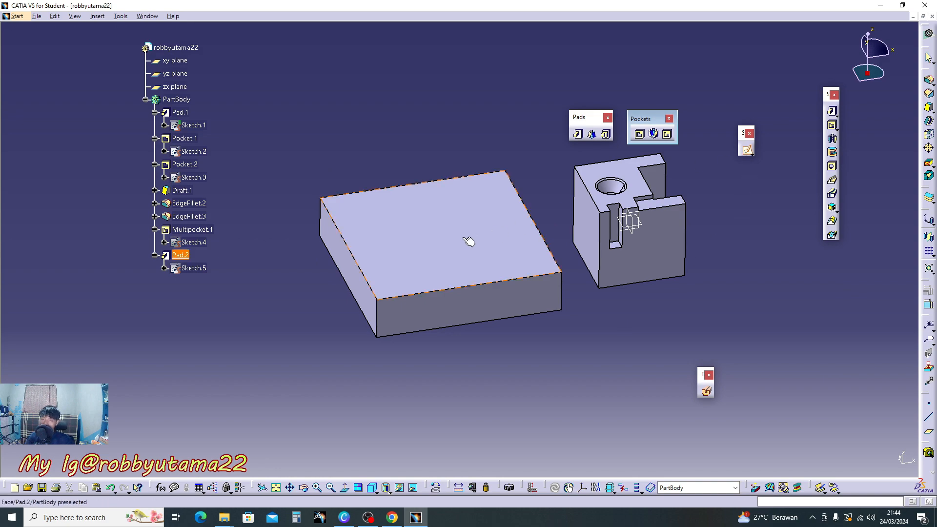
- Start a sketch on the new plate's upper face and draw a circle of about 205 mm radius with one of about 50 mm inside
{"action": "left_click", "coordinate": [430, 216]}
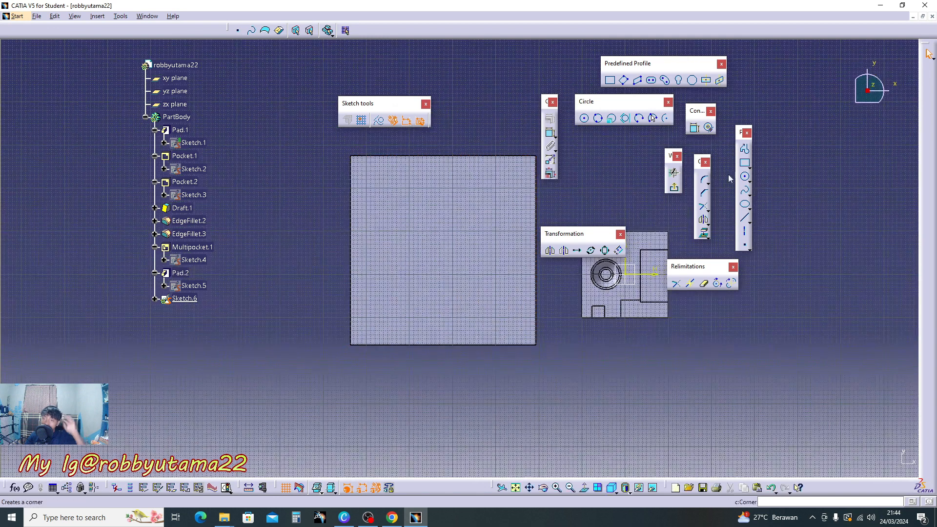
{"action": "left_click", "coordinate": [745, 178]}
{"action": "left_click", "coordinate": [446, 225]}
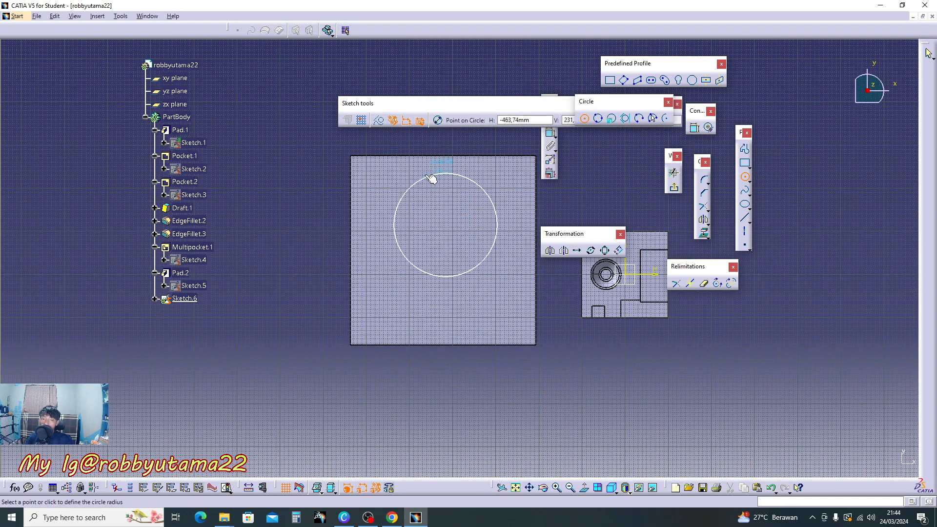
{"action": "left_click", "coordinate": [745, 177]}
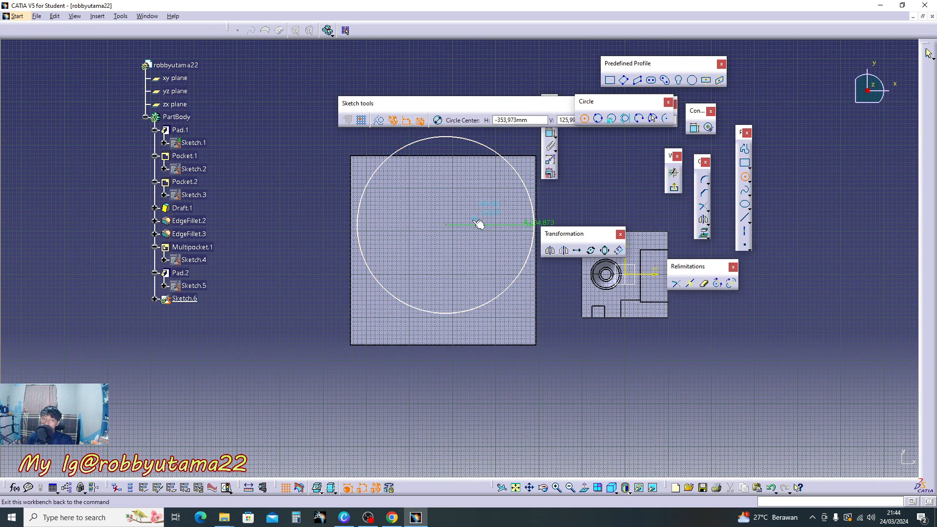
{"action": "left_click", "coordinate": [446, 225]}
{"action": "left_click", "coordinate": [423, 227]}
- Add a circle of about 49 mm radius inside the large one and one of about 113 mm crossing it at the plate's corner, and leave the sketch
{"action": "left_click", "coordinate": [745, 177]}
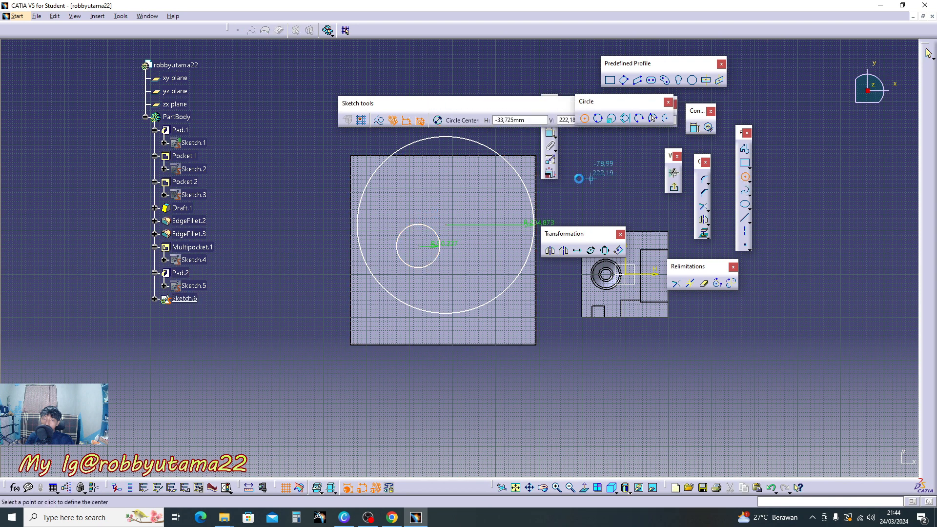
{"action": "left_click", "coordinate": [486, 204]}
{"action": "left_click", "coordinate": [501, 186]}
{"action": "left_click", "coordinate": [748, 182]}
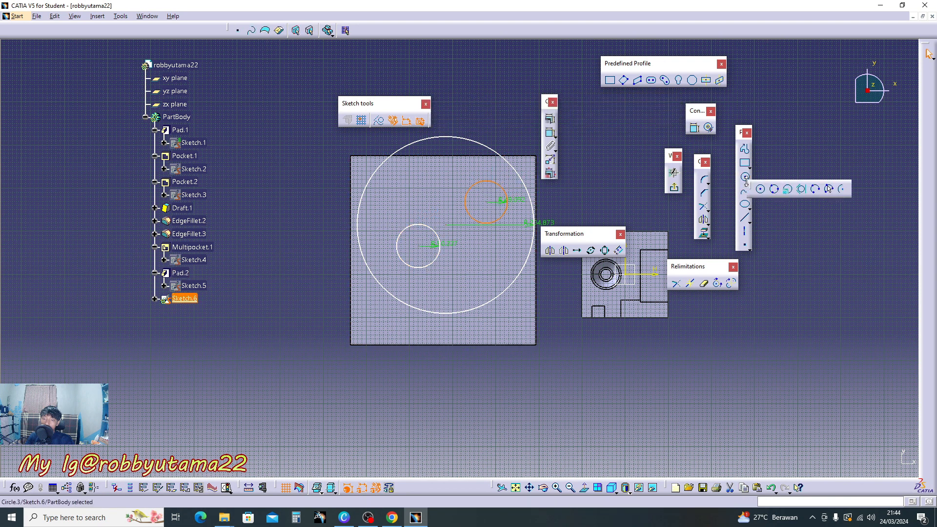
{"action": "left_click", "coordinate": [758, 189]}
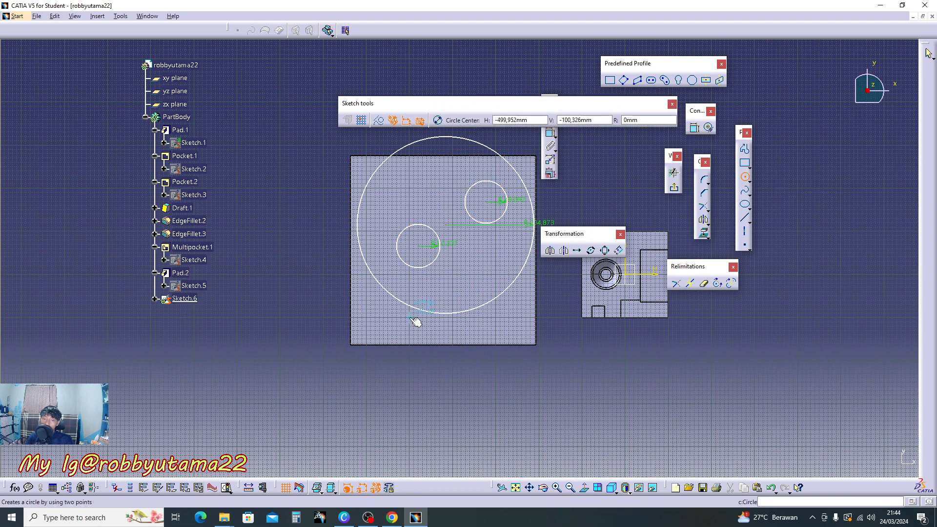
{"action": "left_click", "coordinate": [370, 330]}
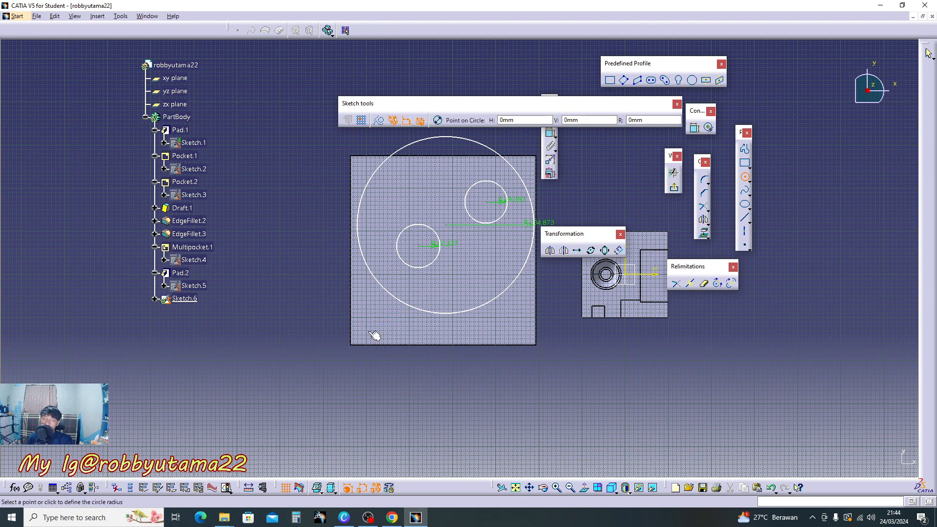
{"action": "left_click", "coordinate": [357, 287]}
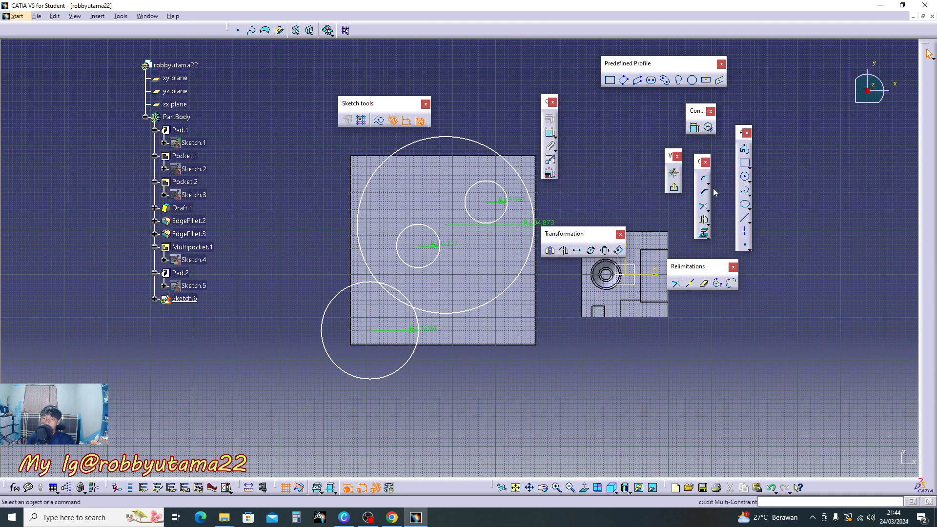
{"action": "left_click", "coordinate": [674, 189]}
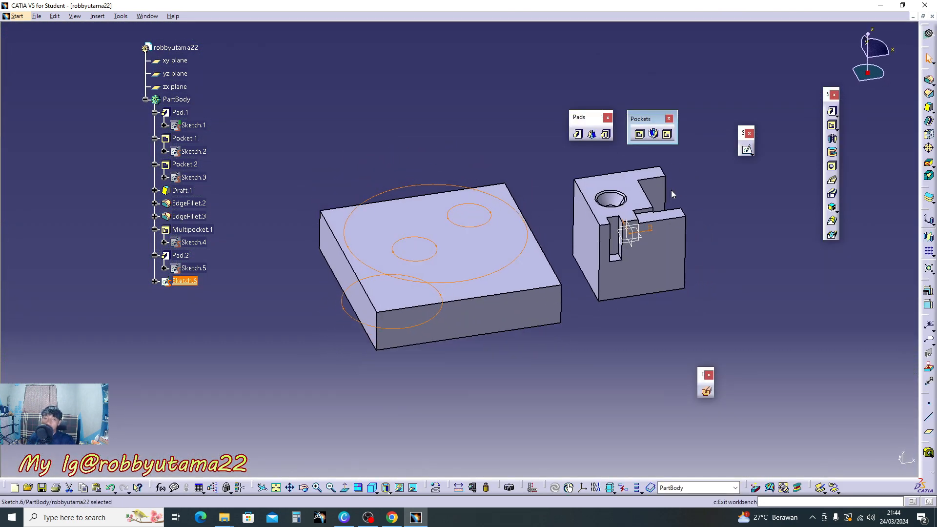
- Try to cut the whole sketch of overlapping circles as a single Pocket 100 mm deep
{"action": "left_click", "coordinate": [638, 134]}
{"action": "left_click", "coordinate": [517, 204]}
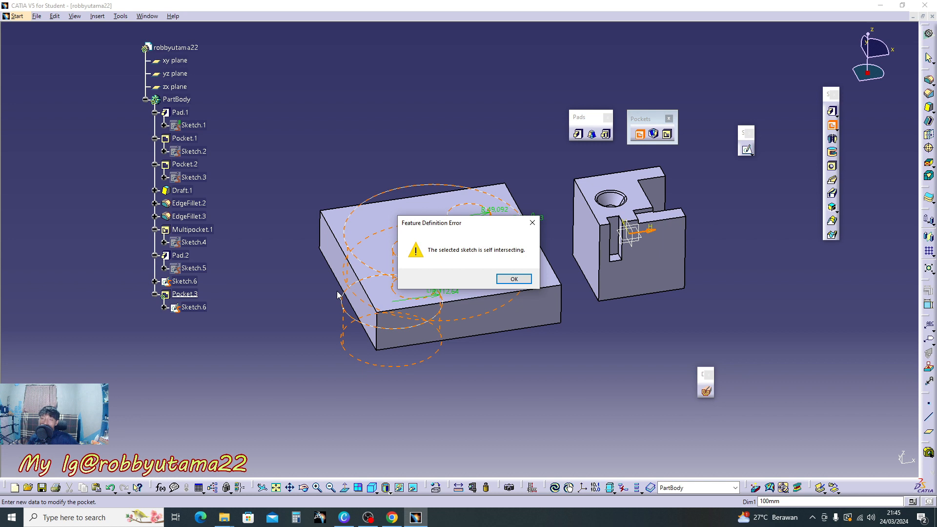
{"action": "left_click", "coordinate": [532, 223]}
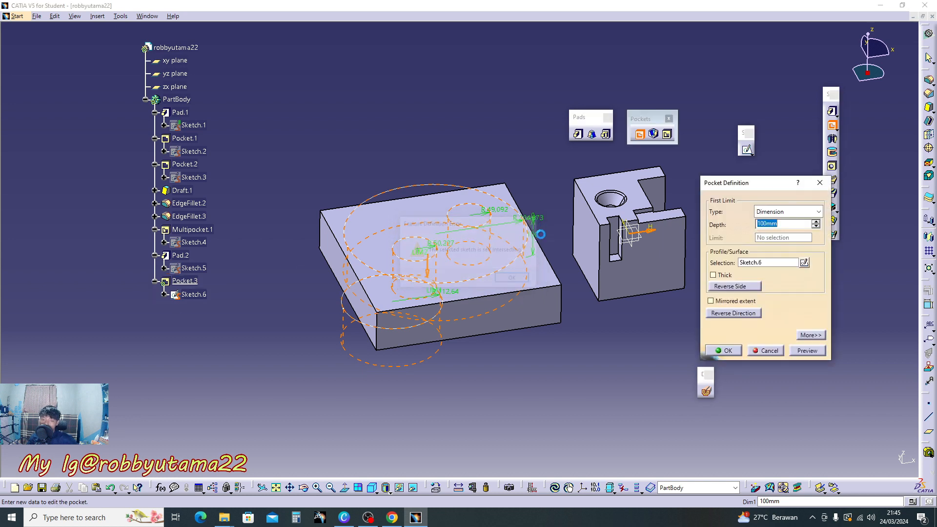
{"action": "left_click", "coordinate": [820, 182]}
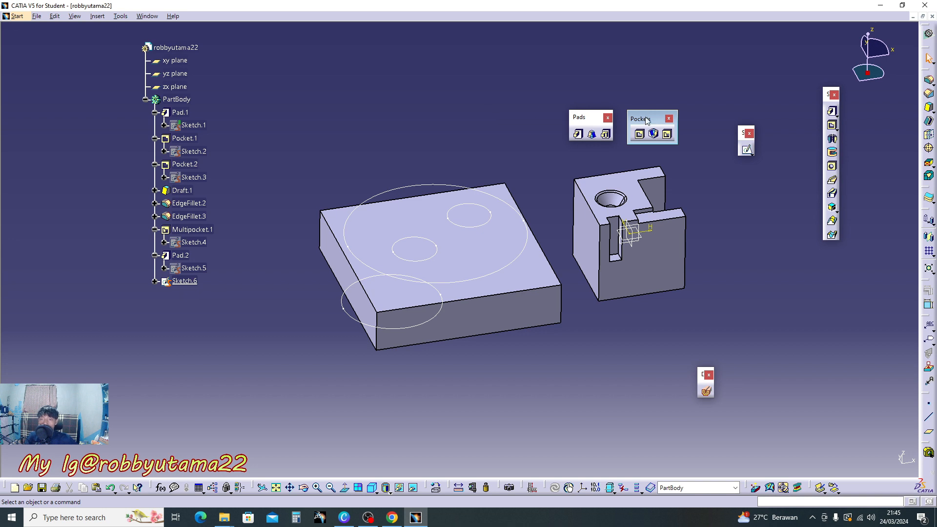
- Start a Pocket whose profile is defined by sub-elements and pick only the large circle of the overlapping-circle sketch
{"action": "left_click", "coordinate": [640, 134]}
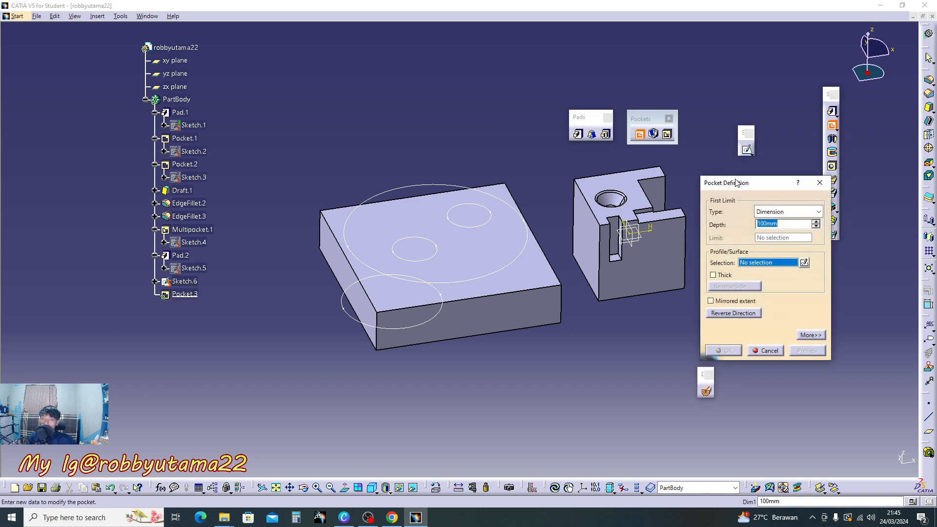
{"action": "right_click", "coordinate": [752, 267]}
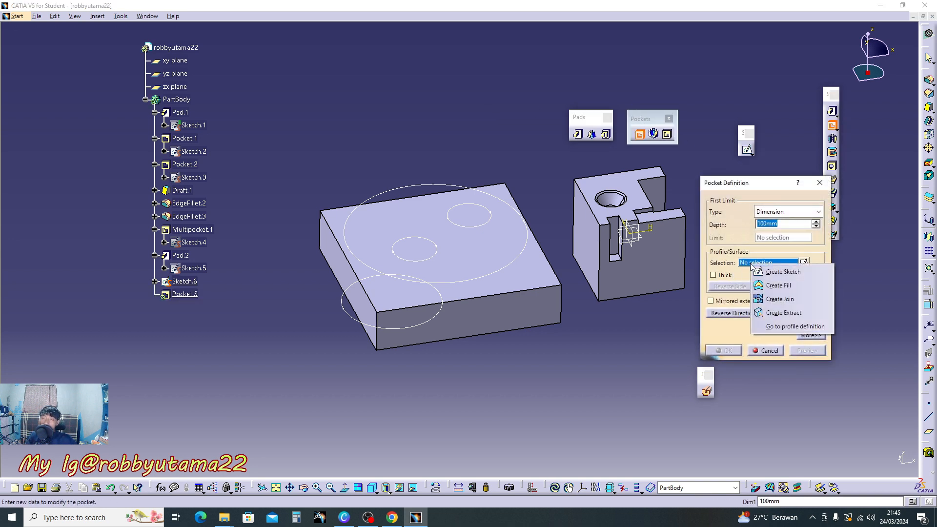
{"action": "left_click", "coordinate": [777, 327]}
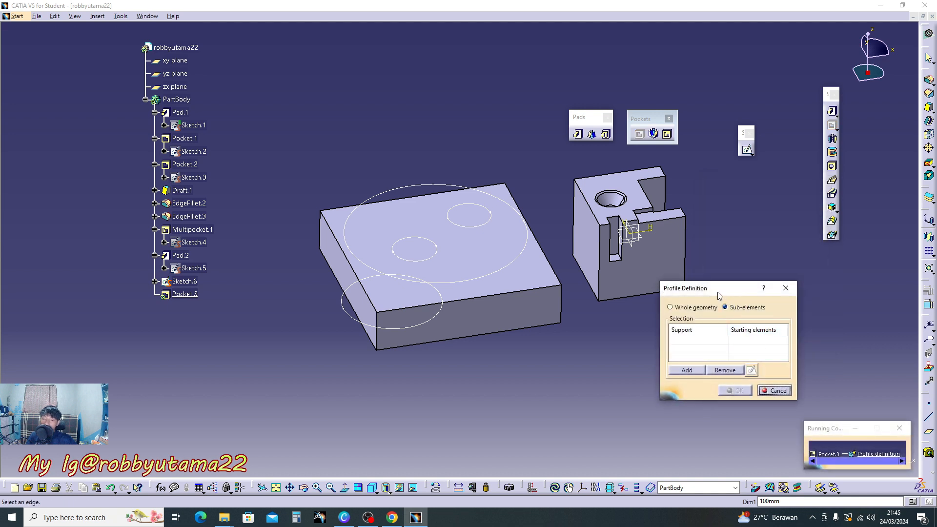
{"action": "left_click_drag", "start_coordinate": [718, 295], "coordinate": [686, 275]}
{"action": "left_click_drag", "start_coordinate": [825, 429], "coordinate": [791, 279]}
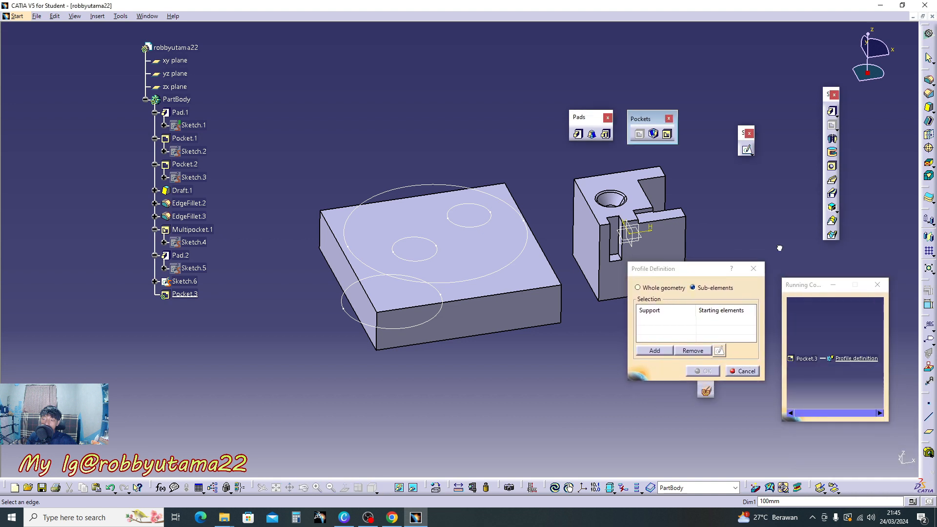
{"action": "left_click", "coordinate": [663, 289]}
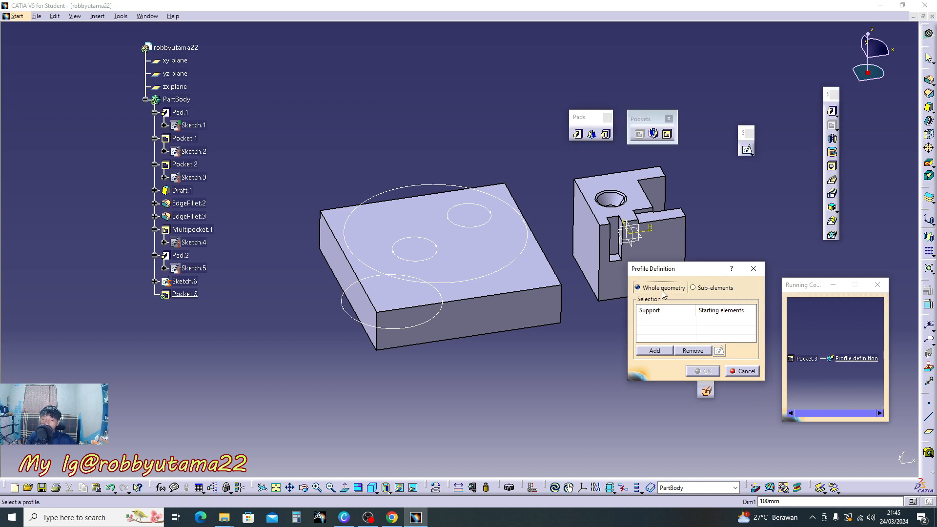
{"action": "left_click", "coordinate": [670, 315]}
{"action": "left_click", "coordinate": [663, 354]}
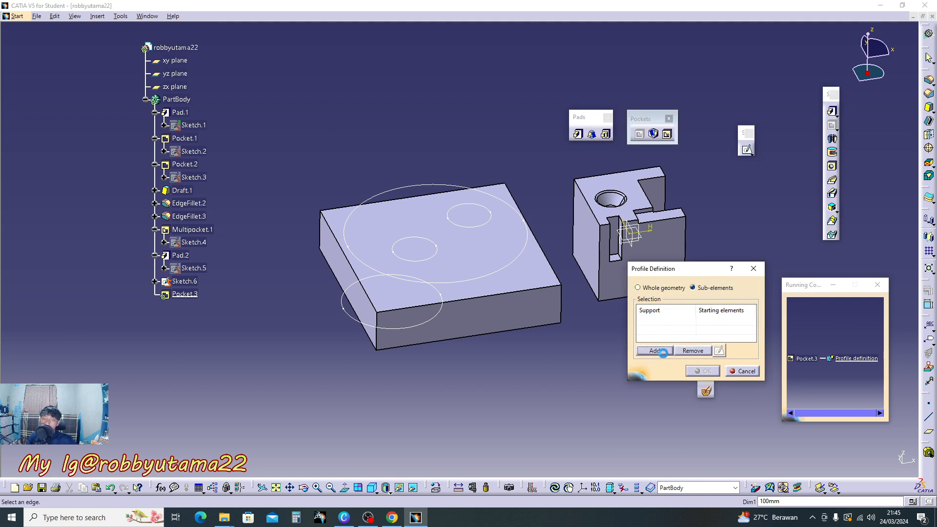
{"action": "middle_click_drag", "start_coordinate": [427, 239], "coordinate": [445, 221]}
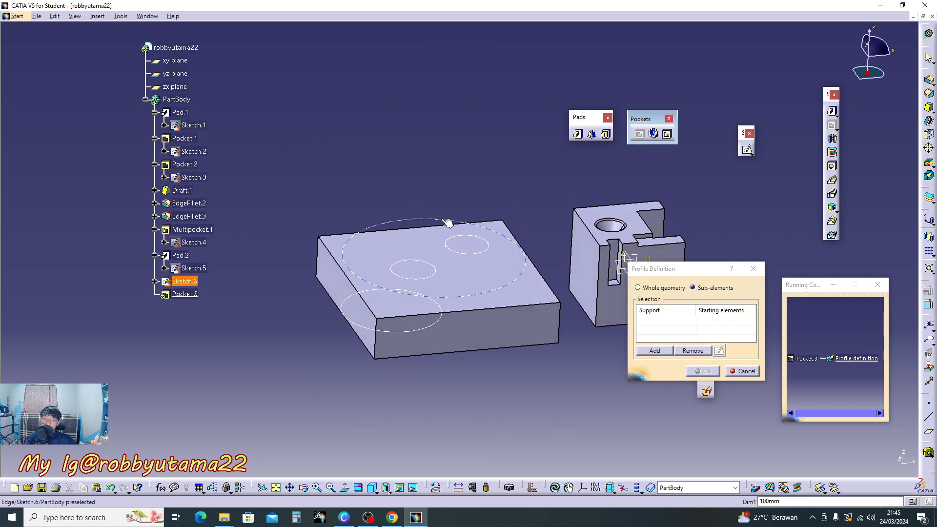
{"action": "left_click", "coordinate": [401, 223]}
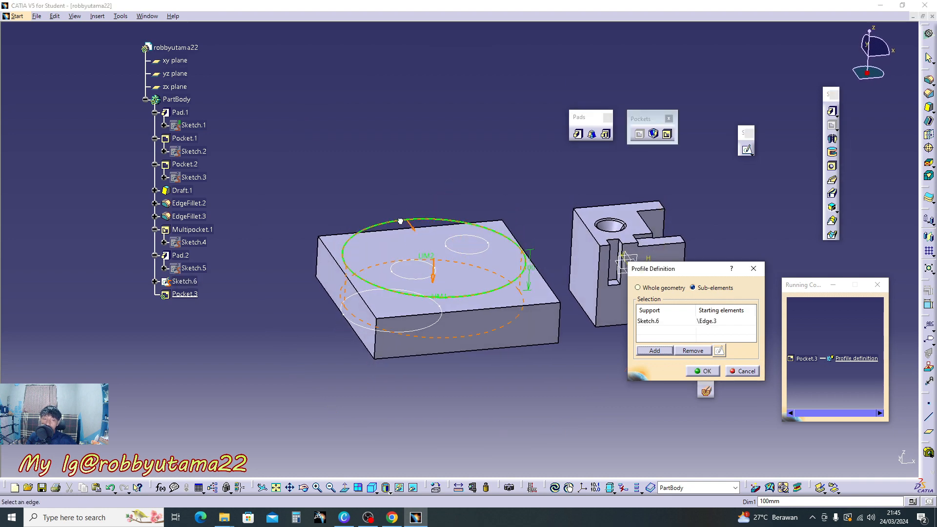
{"action": "mouse_move", "coordinate": [490, 241]}
{"action": "middle_mouse_down"}
{"action": "mouse_move", "coordinate": [439, 316]}
{"action": "mouse_move", "coordinate": [369, 303]}
{"action": "mouse_move", "coordinate": [401, 328]}
{"action": "mouse_move", "coordinate": [470, 347]}
{"action": "mouse_move", "coordinate": [380, 326]}
{"action": "middle_mouse_up"}
{"action": "left_click", "coordinate": [702, 371]}
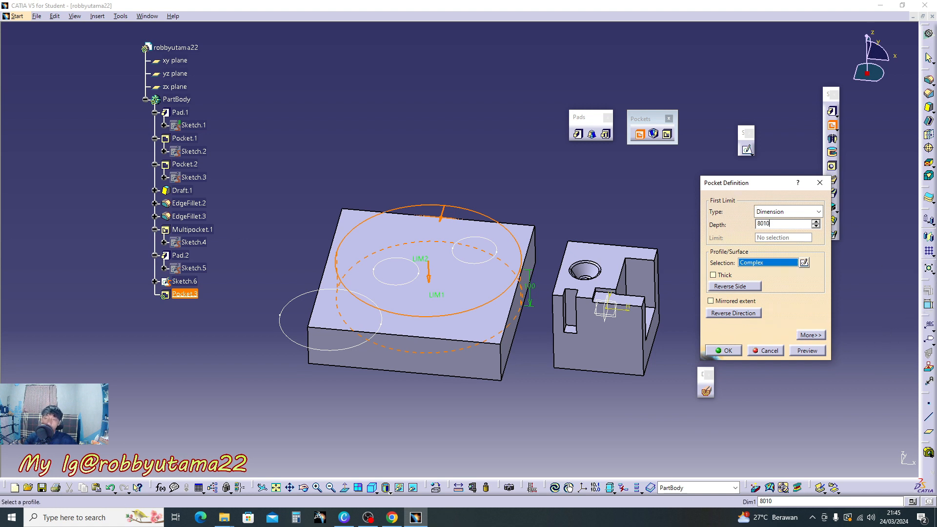
- Set the large circle's pocket depth to 10 mm, preview it and create the cut
{"action": "left_click_drag", "start_coordinate": [780, 225], "coordinate": [682, 226]}
{"action": "type", "text": "10"}
{"action": "left_click", "coordinate": [822, 353]}
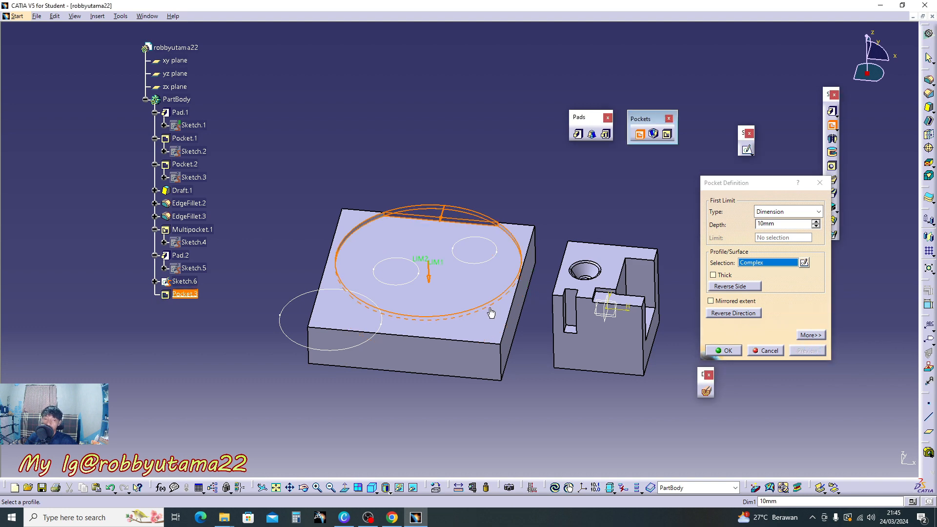
{"action": "middle_click_drag", "start_coordinate": [491, 312], "coordinate": [689, 324]}
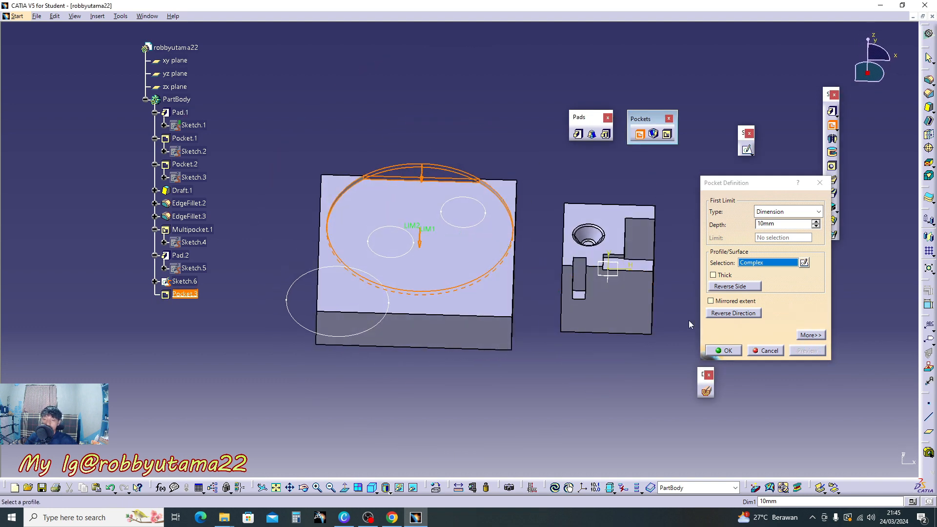
{"action": "left_click", "coordinate": [724, 351]}
{"action": "middle_click_drag", "start_coordinate": [530, 362], "coordinate": [622, 187]}
- Pocket the two small circles inside the large one as sketch sub-elements, with a depth of 200 mm
{"action": "left_click", "coordinate": [640, 134]}
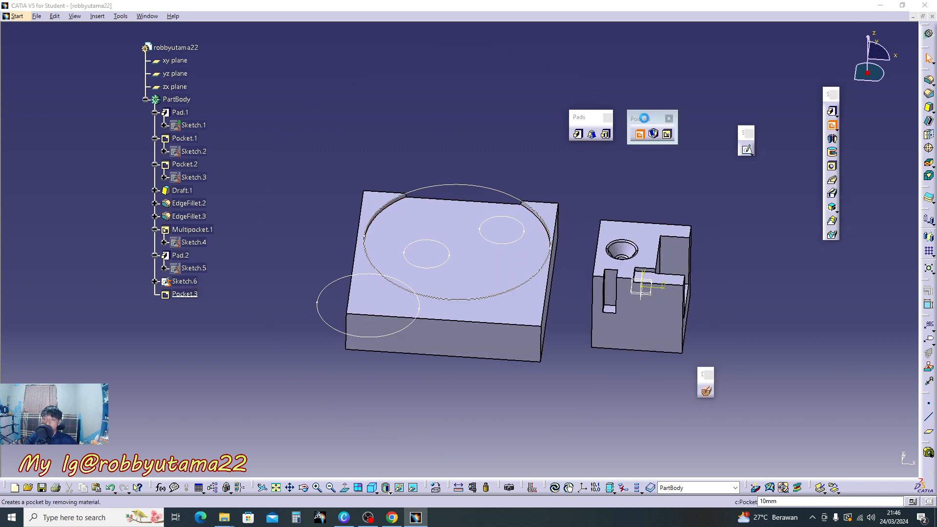
{"action": "right_click", "coordinate": [771, 263]}
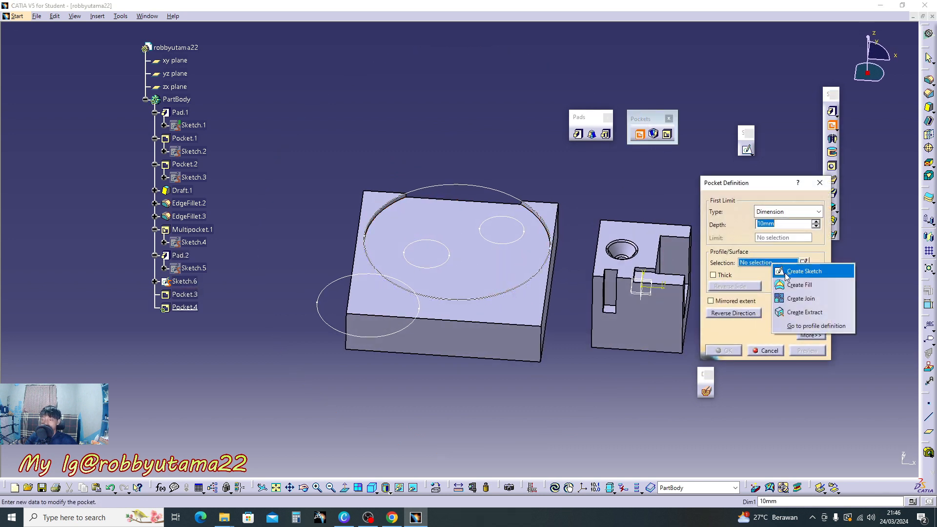
{"action": "left_click", "coordinate": [810, 325]}
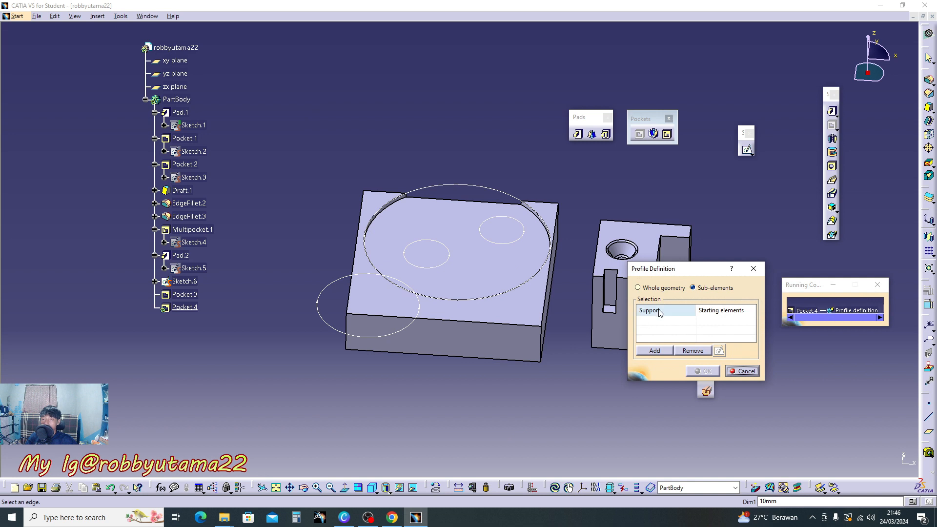
{"action": "left_click", "coordinate": [449, 257]}
{"action": "left_click", "coordinate": [496, 244]}
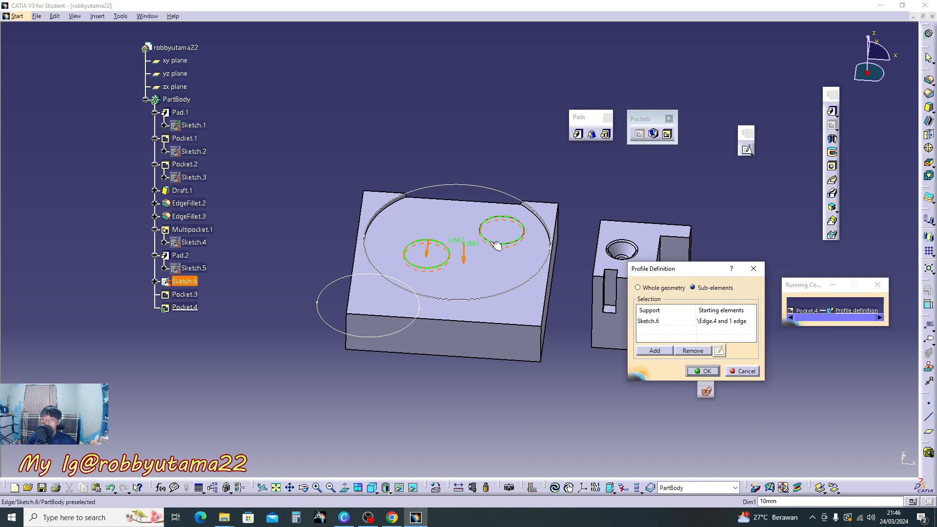
{"action": "left_click", "coordinate": [701, 371]}
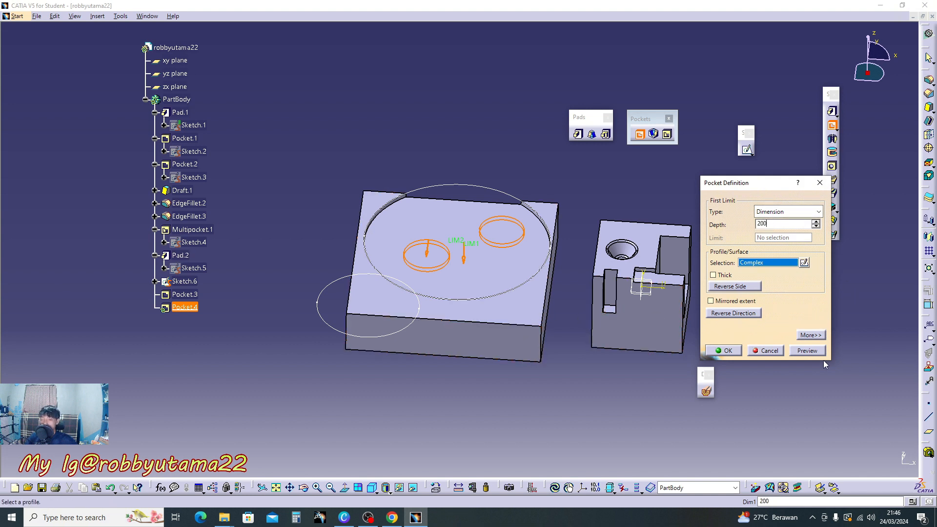
{"action": "left_click", "coordinate": [812, 352]}
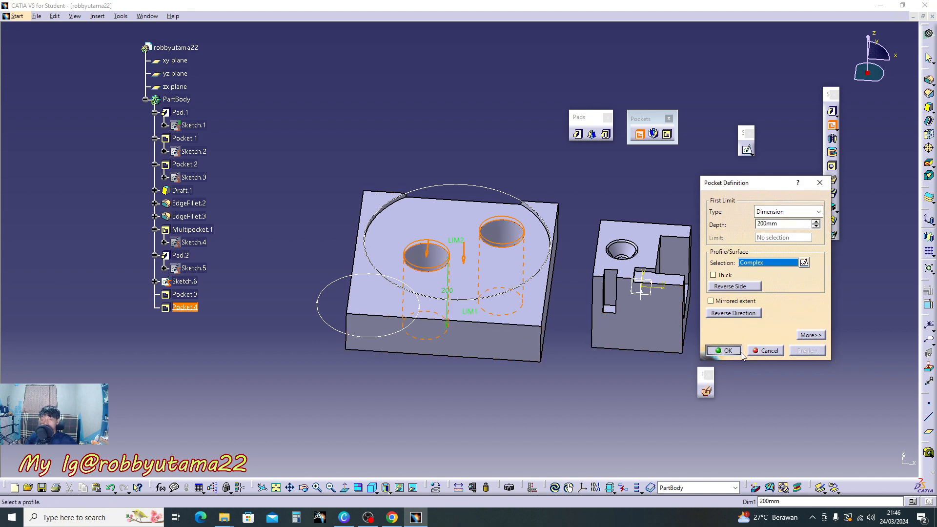
{"action": "left_click", "coordinate": [726, 350]}
{"action": "middle_click_drag", "start_coordinate": [515, 297], "coordinate": [536, 220]}
{"action": "left_click", "coordinate": [520, 341]}
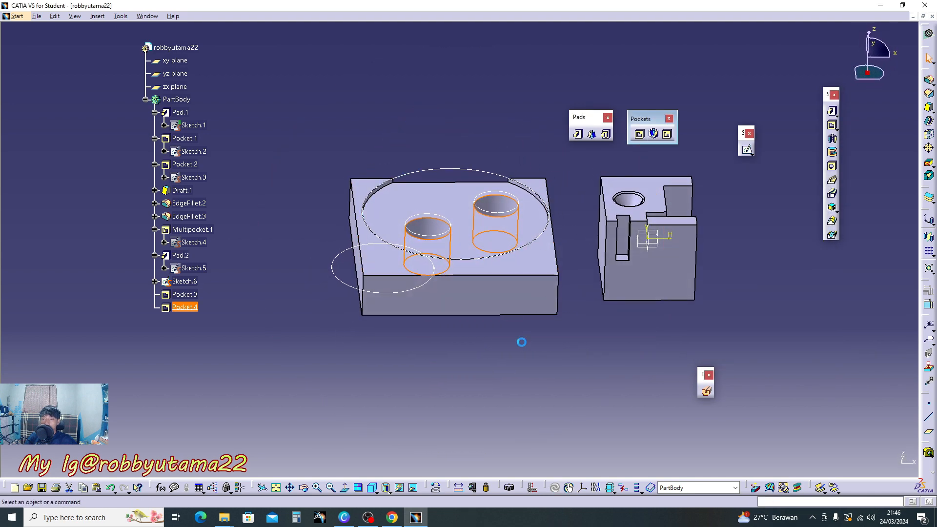
- Pocket the circle crossing the plate's corner as a sketch sub-element, with a depth of 80 mm
{"action": "left_click", "coordinate": [640, 134]}
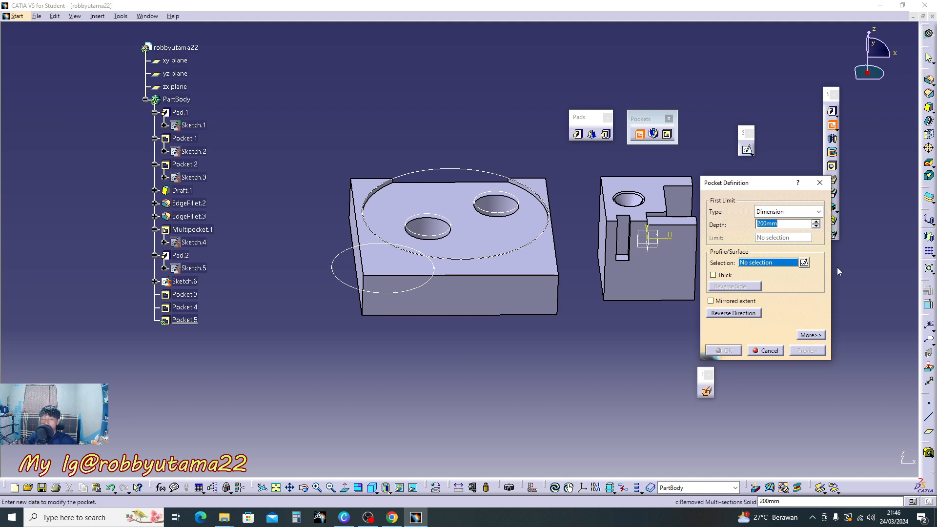
{"action": "left_click", "coordinate": [780, 264]}
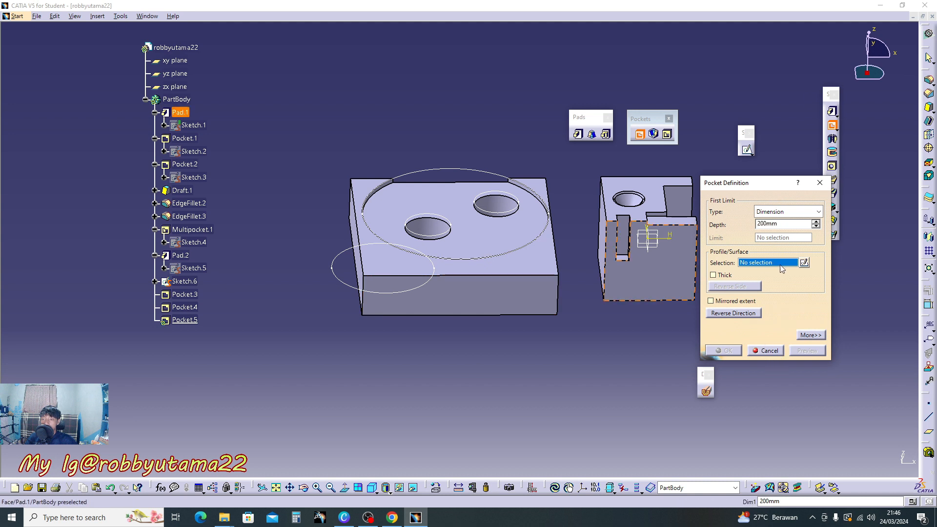
{"action": "right_click", "coordinate": [756, 263]}
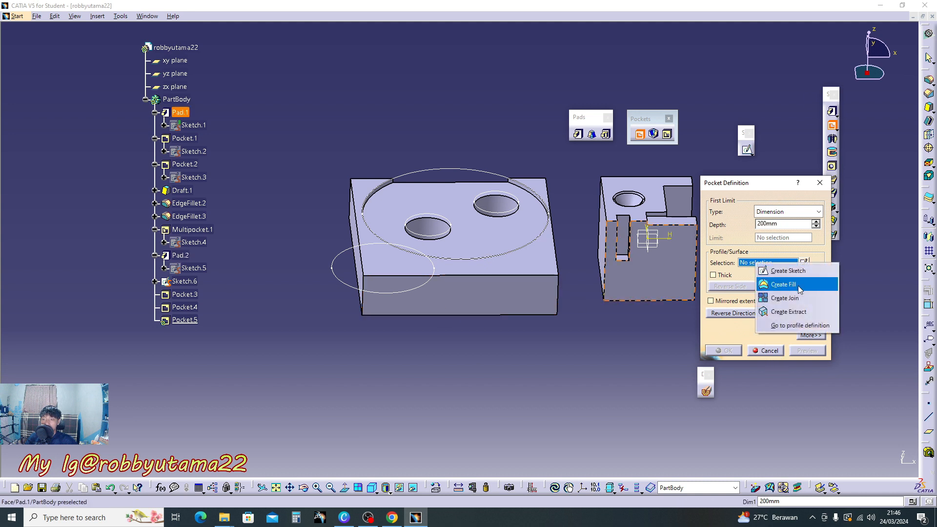
{"action": "left_click", "coordinate": [791, 326]}
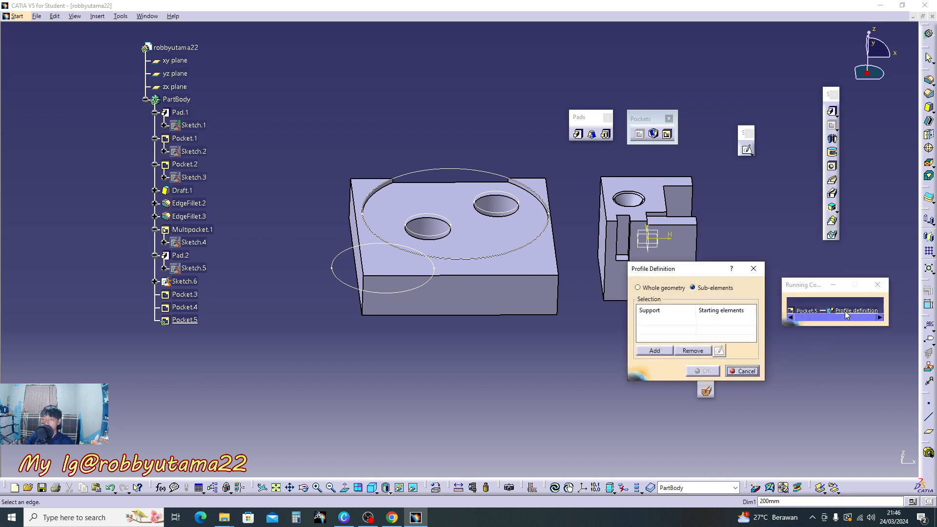
{"action": "left_click", "coordinate": [421, 289]}
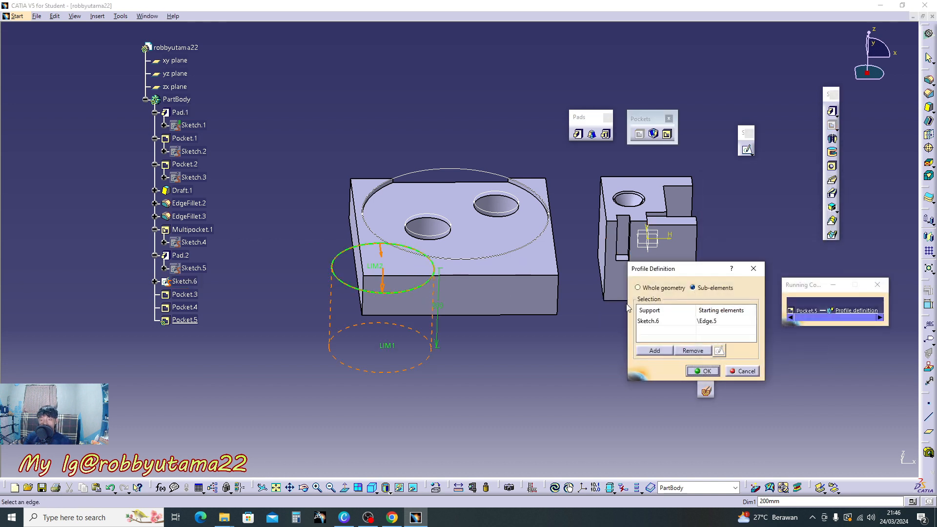
{"action": "left_click", "coordinate": [703, 371]}
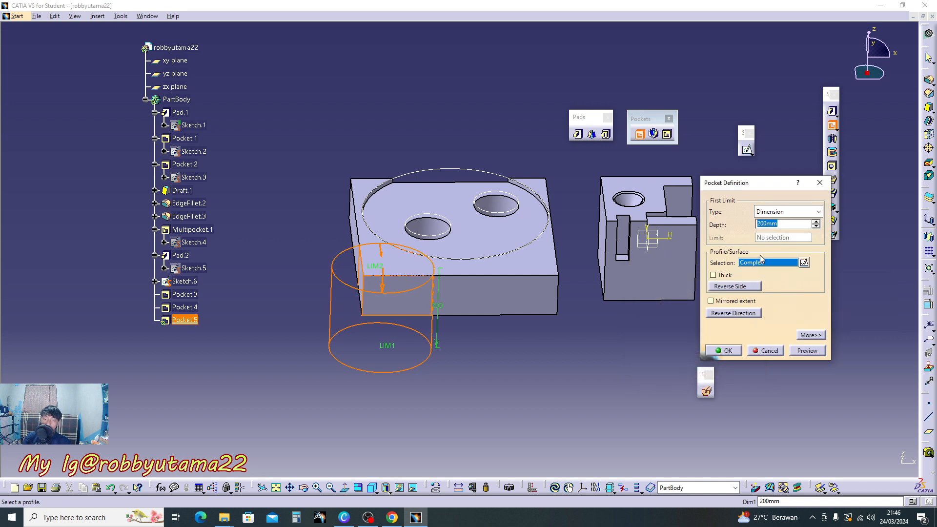
{"action": "type", "text": "80"}
{"action": "left_click", "coordinate": [822, 351]}
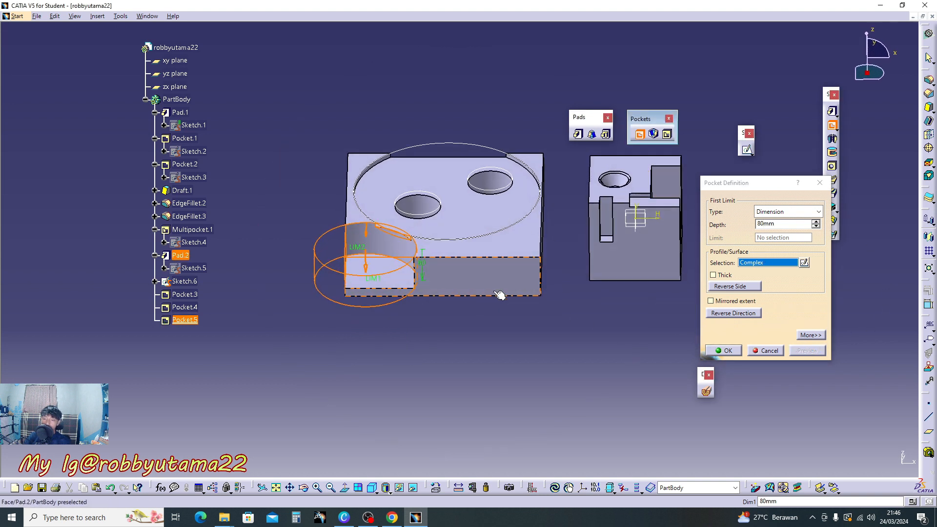
{"action": "left_click", "coordinate": [728, 351]}
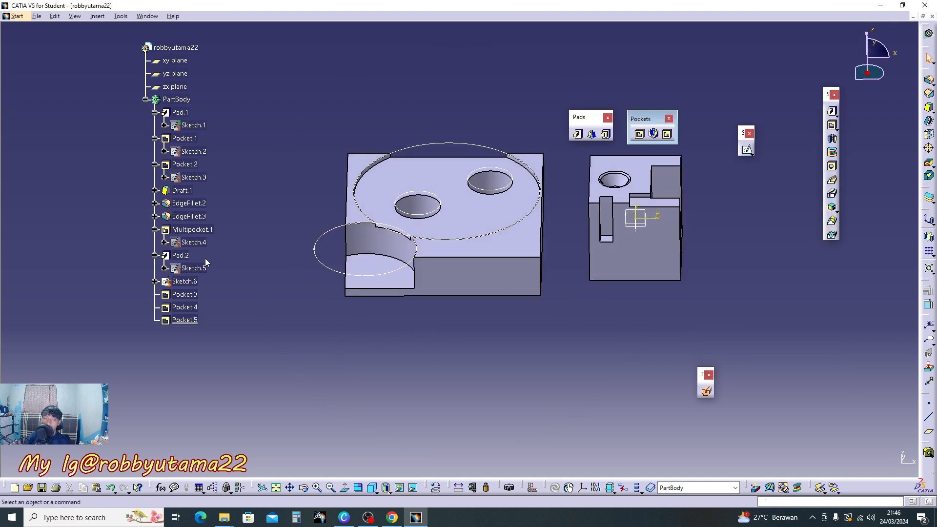
- Examine the circle sketch and the three pockets made from it in the specification tree
{"action": "left_click", "coordinate": [181, 283]}
{"action": "mouse_move", "coordinate": [492, 244]}
{"action": "middle_mouse_down"}
{"action": "mouse_move", "coordinate": [456, 335]}
{"action": "mouse_move", "coordinate": [463, 268]}
{"action": "middle_mouse_up"}
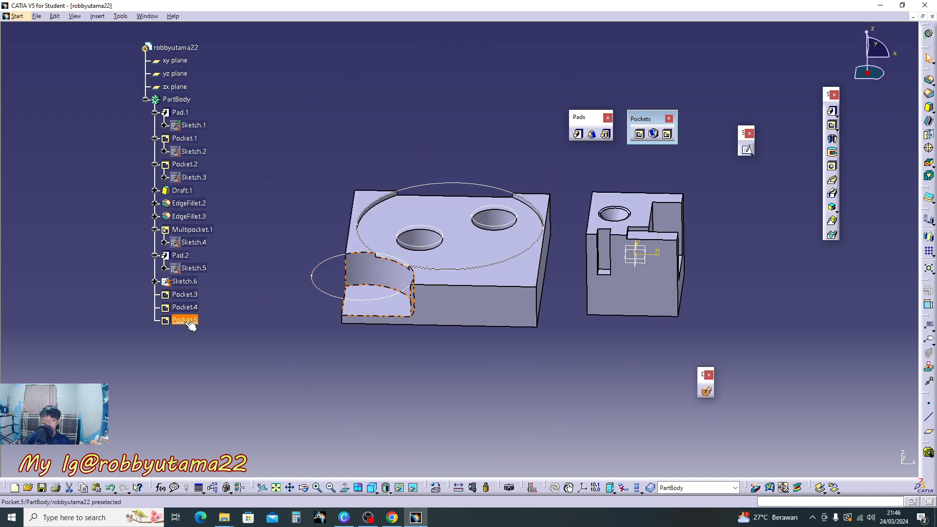
{"action": "left_click", "coordinate": [201, 296]}
{"action": "left_click", "coordinate": [235, 281]}
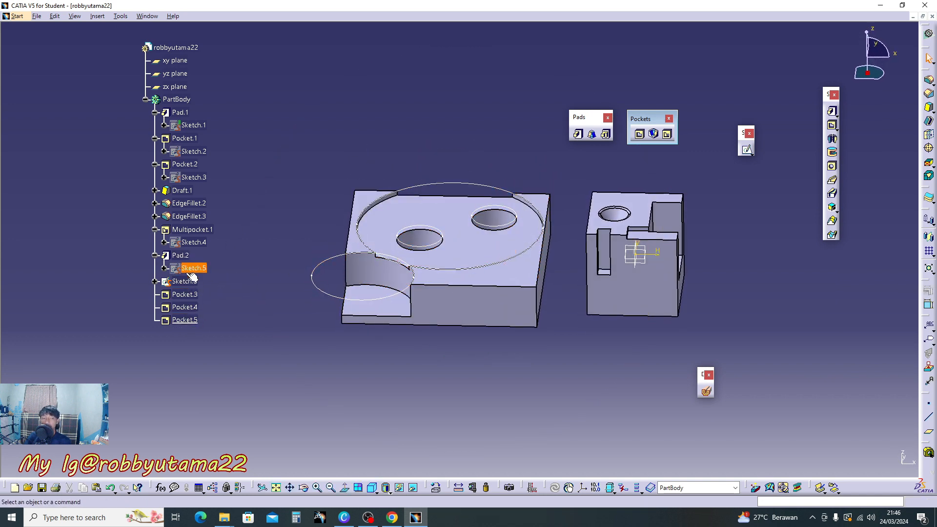
{"action": "left_click", "coordinate": [183, 292]}
{"action": "left_click", "coordinate": [184, 294]}
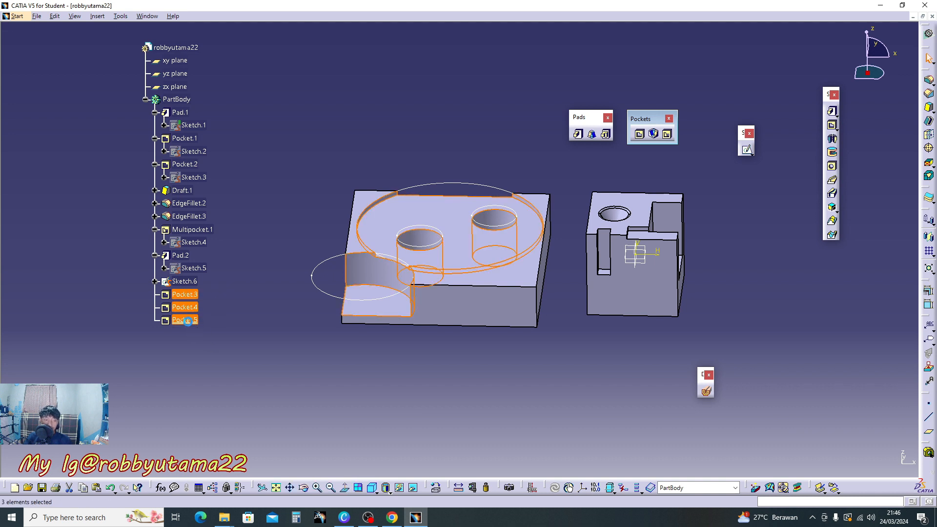
{"action": "left_click", "coordinate": [245, 294]}
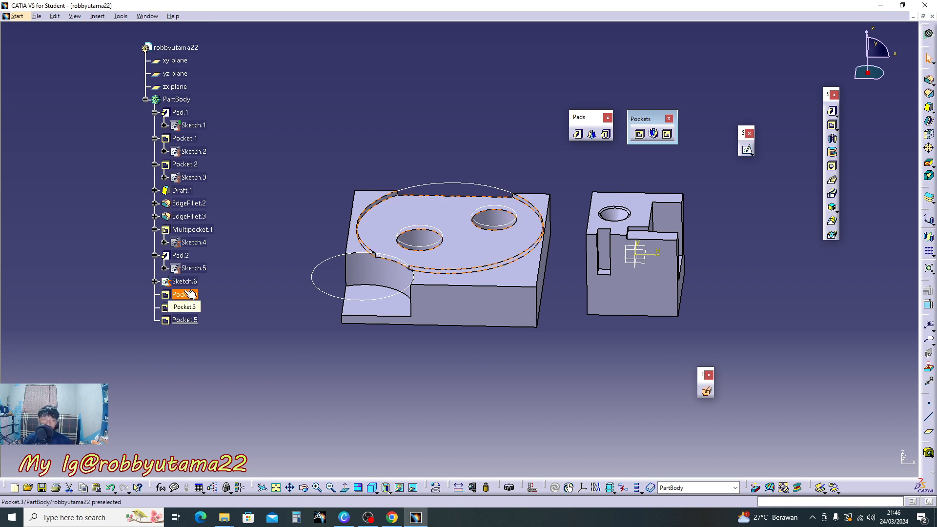
- Delete Pocket.3, Pocket.4 and Pocket.5 from the plate, keeping the circle sketch they share
{"action": "key", "text": "Delete"}
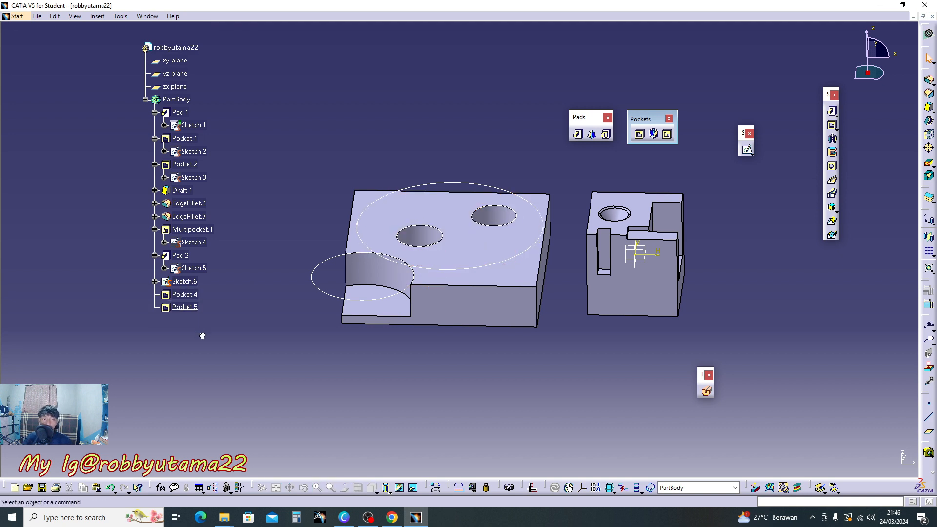
{"action": "right_click", "coordinate": [189, 294]}
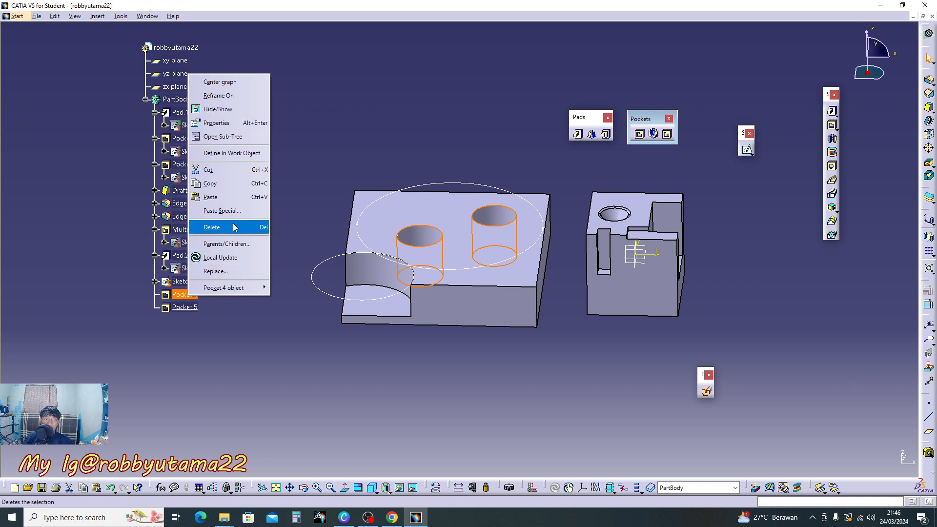
{"action": "left_click", "coordinate": [212, 227]}
{"action": "right_click", "coordinate": [183, 296]}
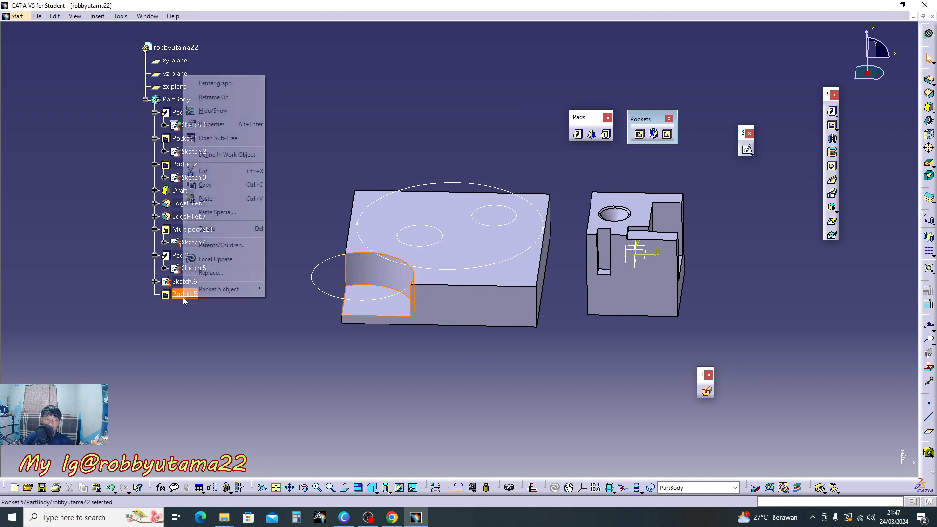
{"action": "left_click", "coordinate": [207, 229]}
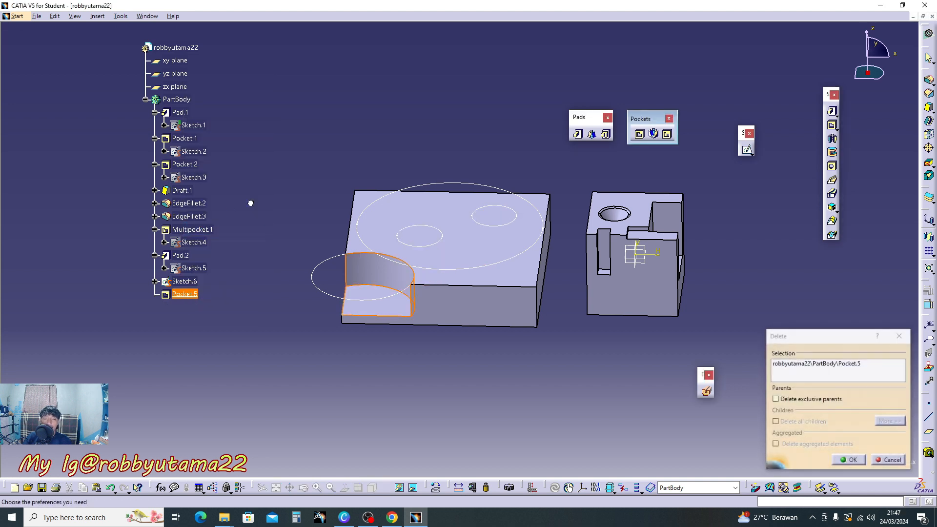
{"action": "left_click", "coordinate": [851, 460]}
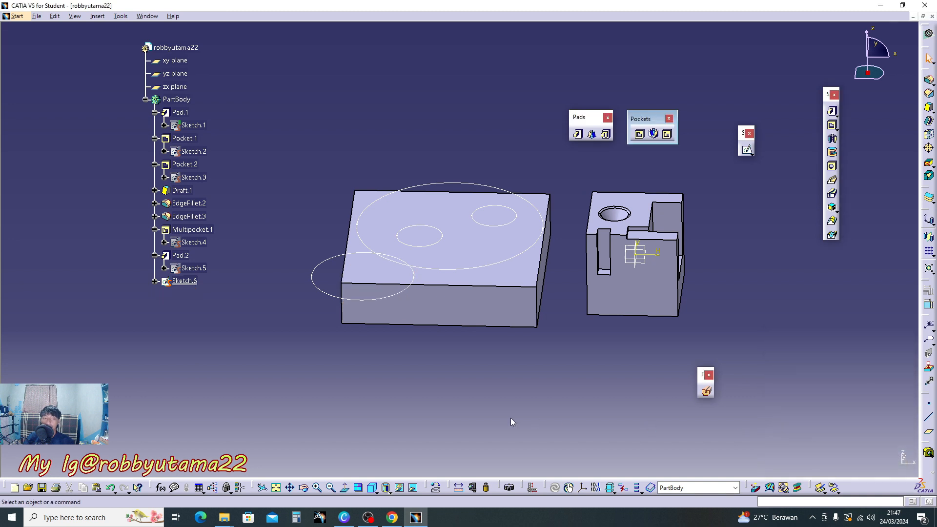
- Start a pocket on the overlapping-circle sketch, accept the self-intersection notice and open the pocket's profile definition
{"action": "left_click", "coordinate": [639, 134]}
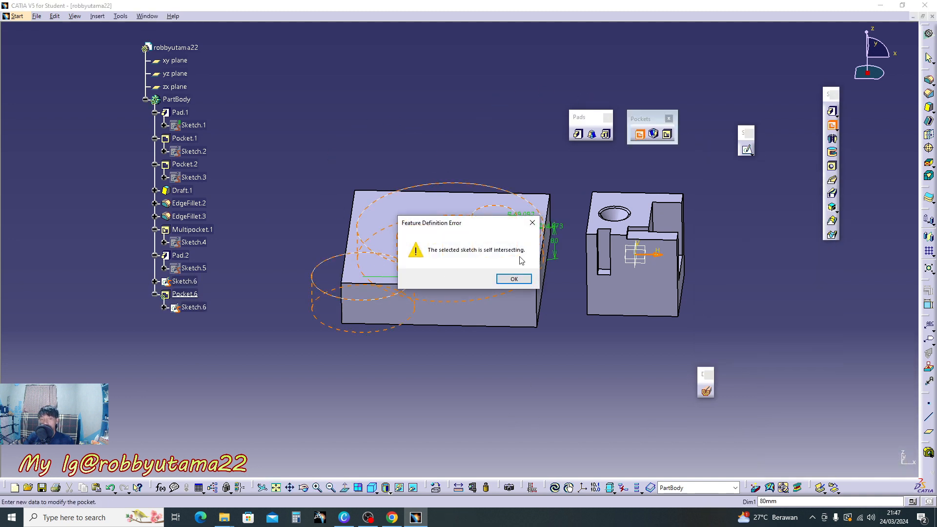
{"action": "left_click", "coordinate": [669, 162]}
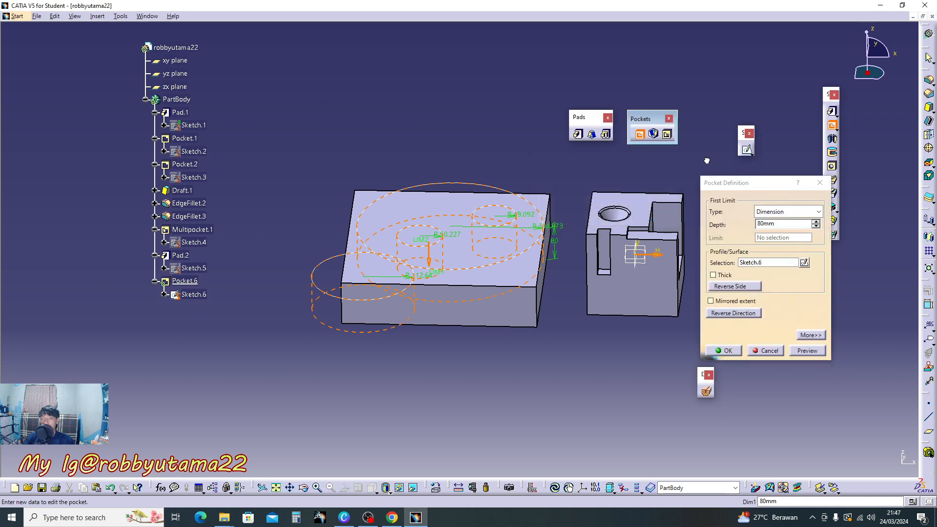
{"action": "right_click", "coordinate": [756, 266]}
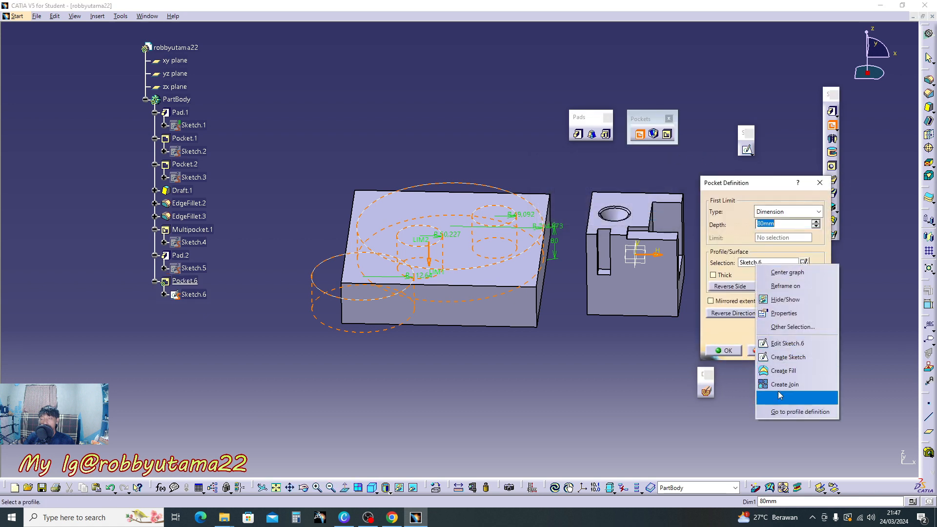
{"action": "left_click", "coordinate": [784, 412]}
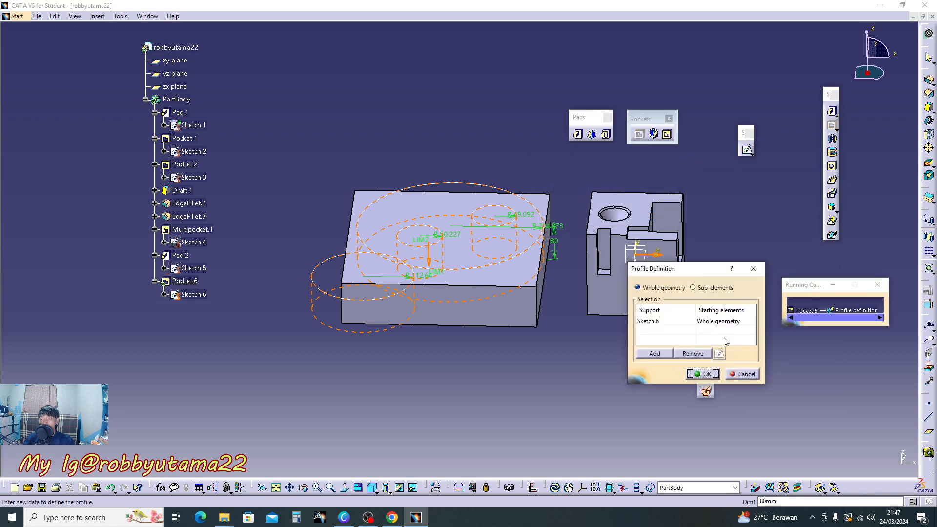
{"action": "left_click", "coordinate": [667, 322]}
{"action": "left_click", "coordinate": [693, 353]}
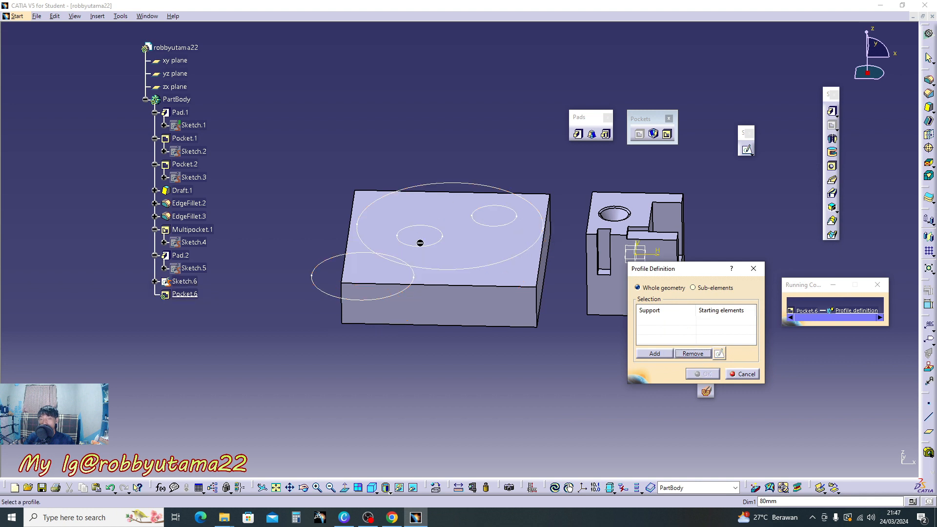
{"action": "left_click", "coordinate": [468, 186]}
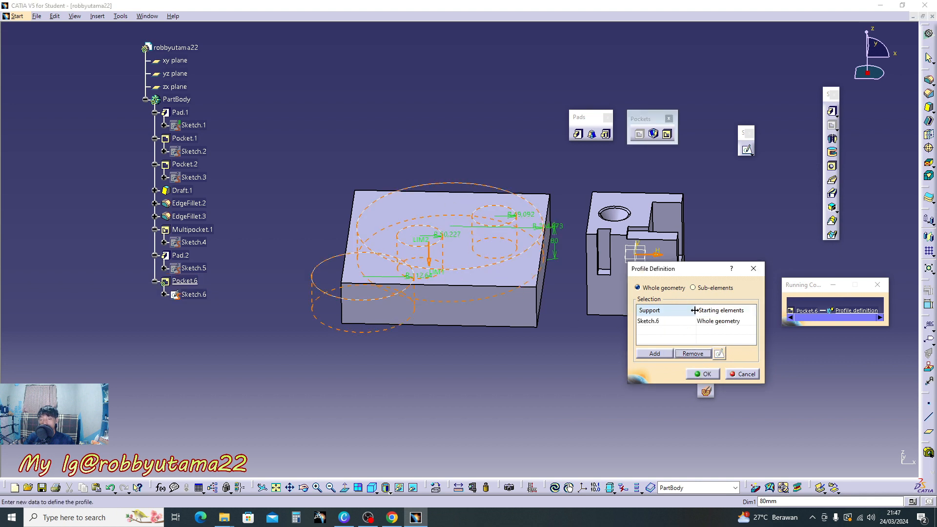
- Replace the whole-sketch profile with only the large circle as a sub-element and create the pocket with a depth of 80 mm
{"action": "left_click", "coordinate": [693, 287]}
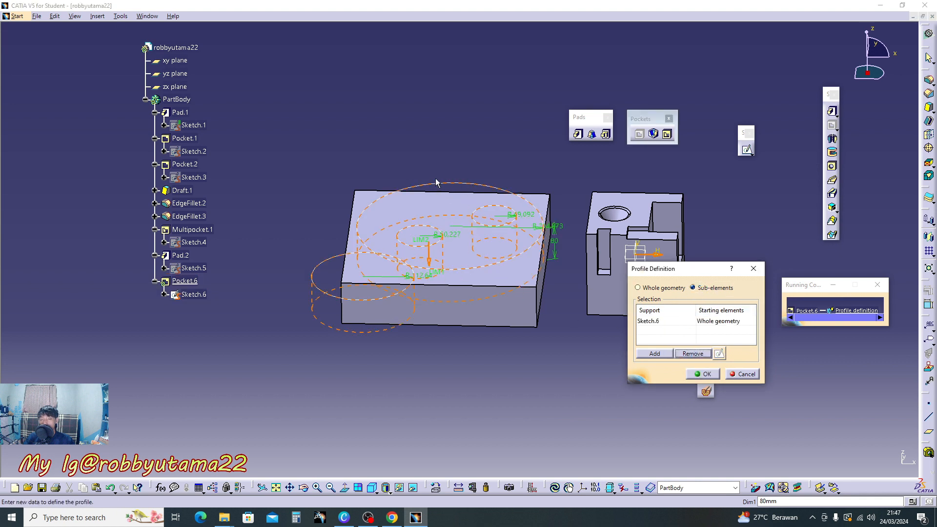
{"action": "left_click", "coordinate": [662, 321]}
{"action": "left_click", "coordinate": [688, 352]}
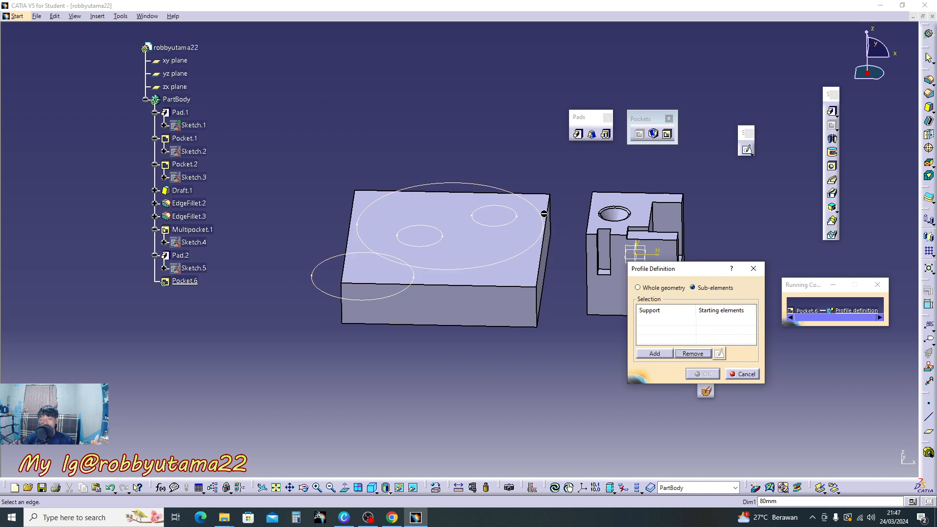
{"action": "left_click", "coordinate": [470, 183]}
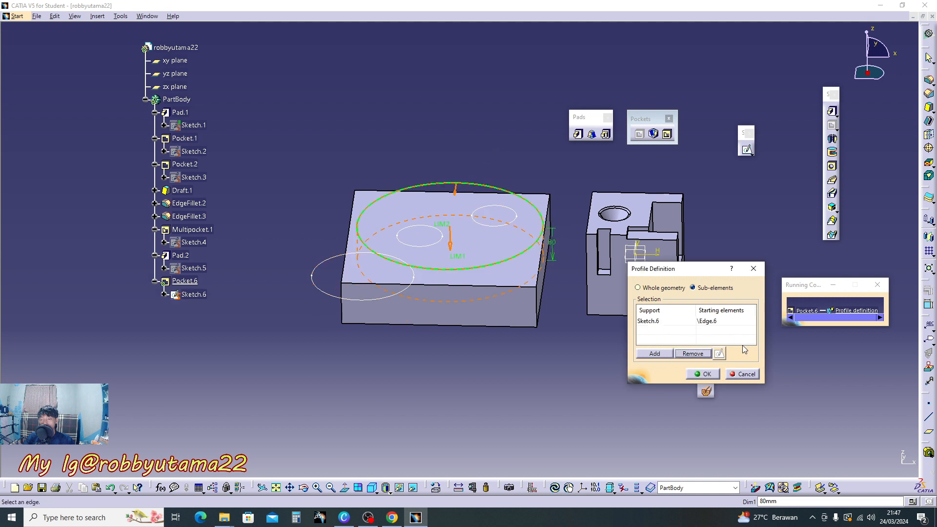
{"action": "left_click", "coordinate": [702, 373]}
{"action": "left_click", "coordinate": [718, 350]}
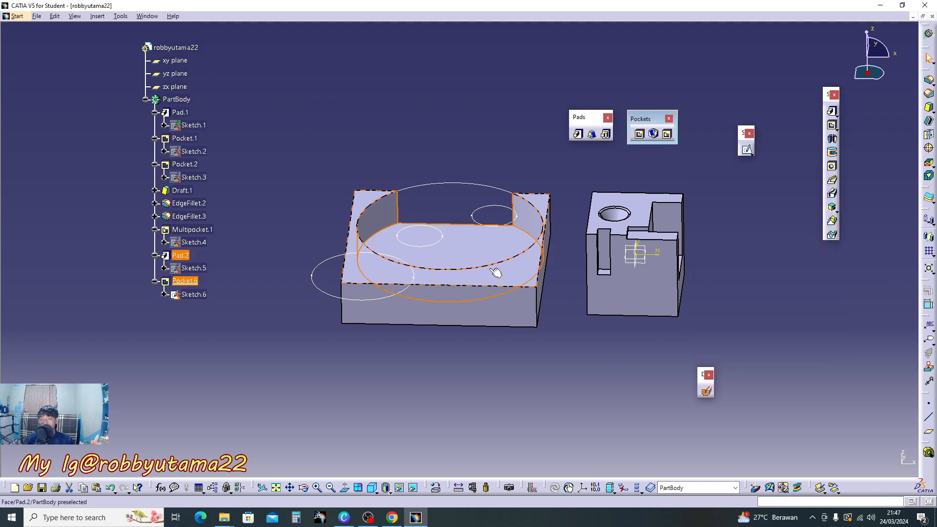
- Move the floating Pads and Pockets toolbars clear of the plate model
{"action": "middle_click_drag", "start_coordinate": [488, 371], "coordinate": [465, 270]}
{"action": "mouse_move", "coordinate": [522, 220]}
{"action": "middle_mouse_down"}
{"action": "mouse_move", "coordinate": [577, 237]}
{"action": "mouse_move", "coordinate": [517, 234]}
{"action": "middle_mouse_up"}
{"action": "middle_click_drag", "start_coordinate": [478, 288], "coordinate": [527, 314]}
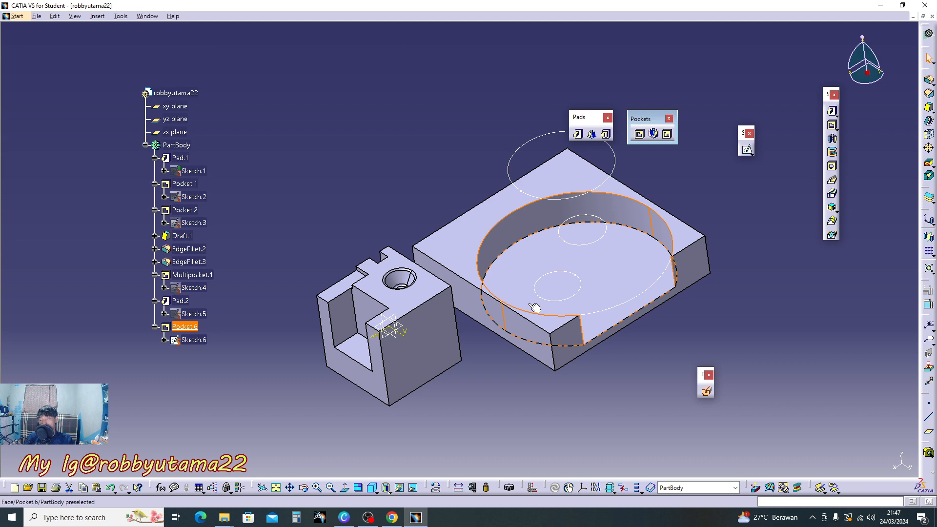
{"action": "middle_click_drag", "start_coordinate": [547, 289], "coordinate": [460, 281]}
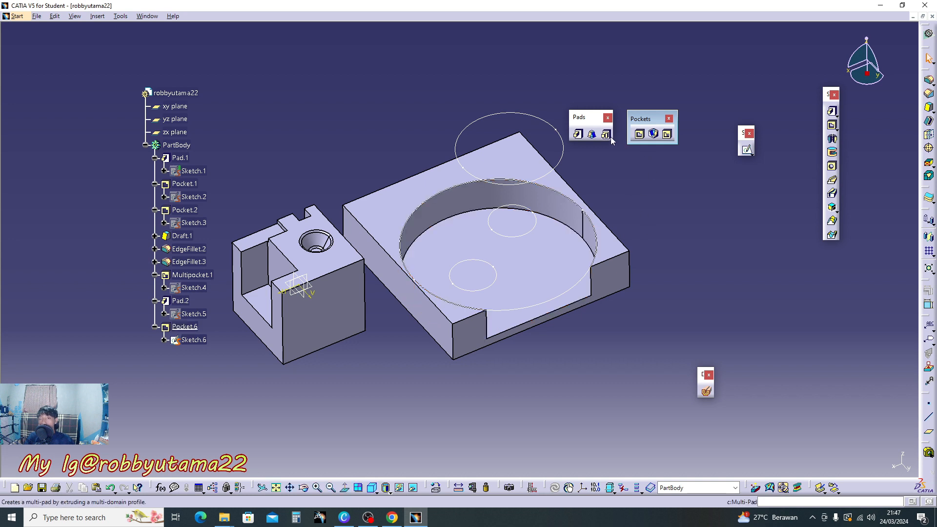
{"action": "left_click_drag", "start_coordinate": [585, 123], "coordinate": [570, 67]}
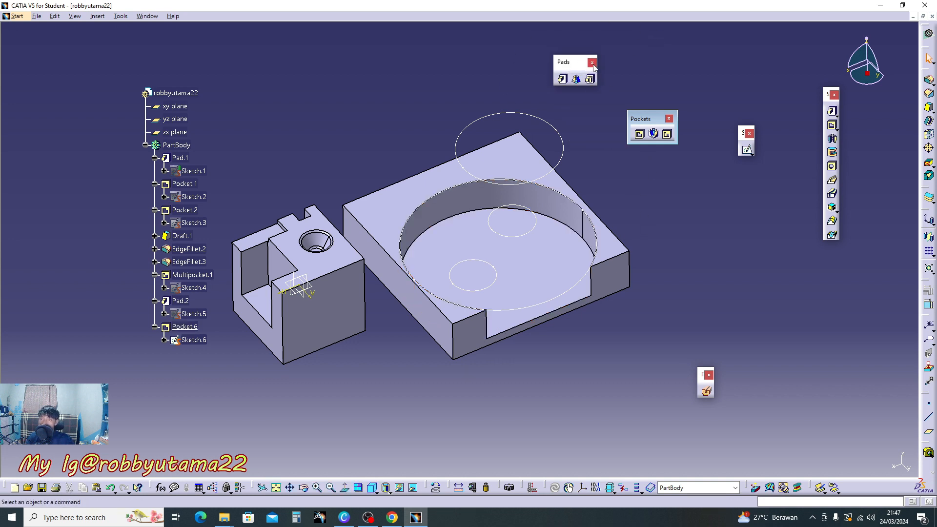
{"action": "left_click_drag", "start_coordinate": [643, 117], "coordinate": [637, 71]}
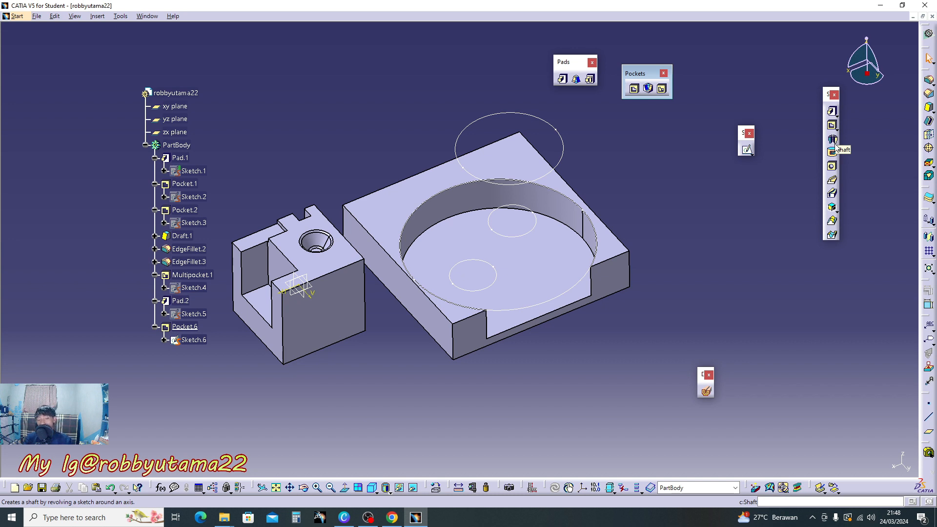
{"action": "middle_click_drag", "start_coordinate": [551, 279], "coordinate": [473, 268]}
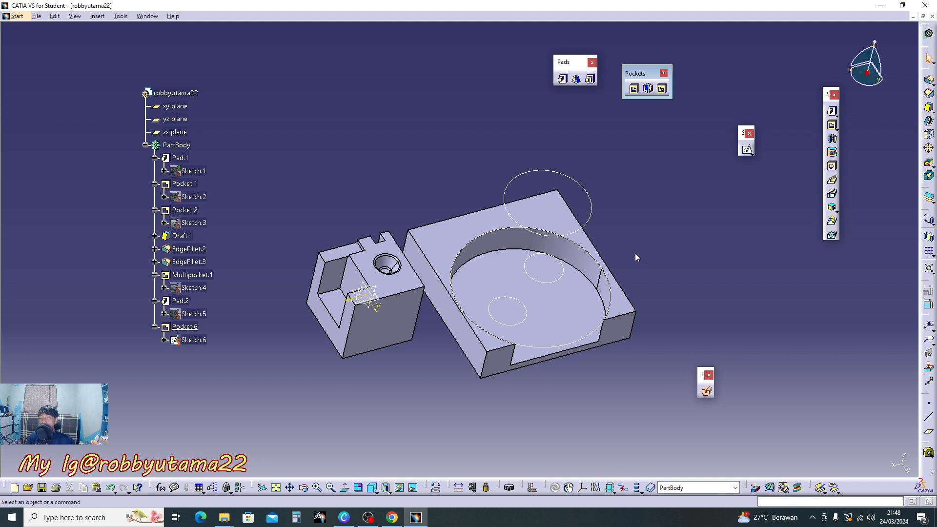
{"action": "middle_click_drag", "start_coordinate": [635, 253], "coordinate": [544, 194]}
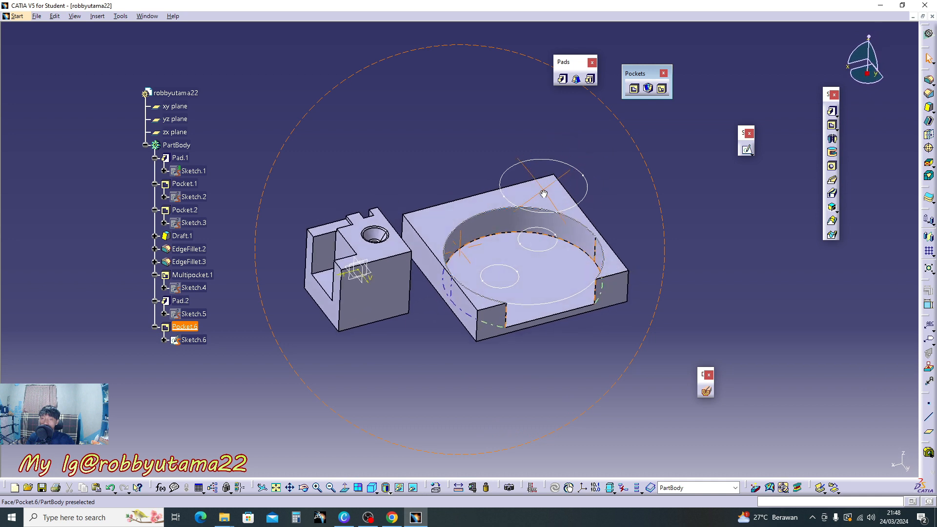
{"action": "left_click", "coordinate": [633, 92]}
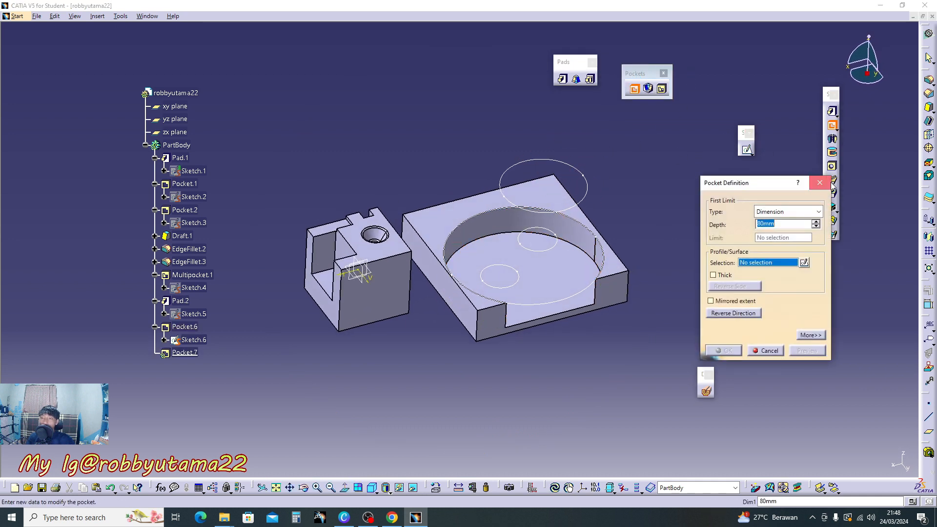
{"action": "left_click", "coordinate": [829, 180]}
{"action": "left_click", "coordinate": [829, 180]}
{"action": "left_click", "coordinate": [900, 297]}
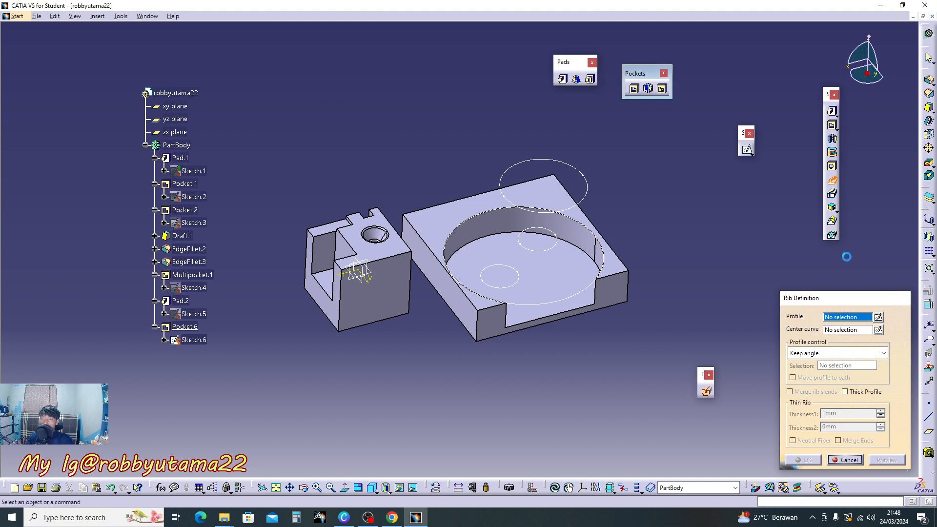
{"action": "left_click", "coordinate": [662, 90]}
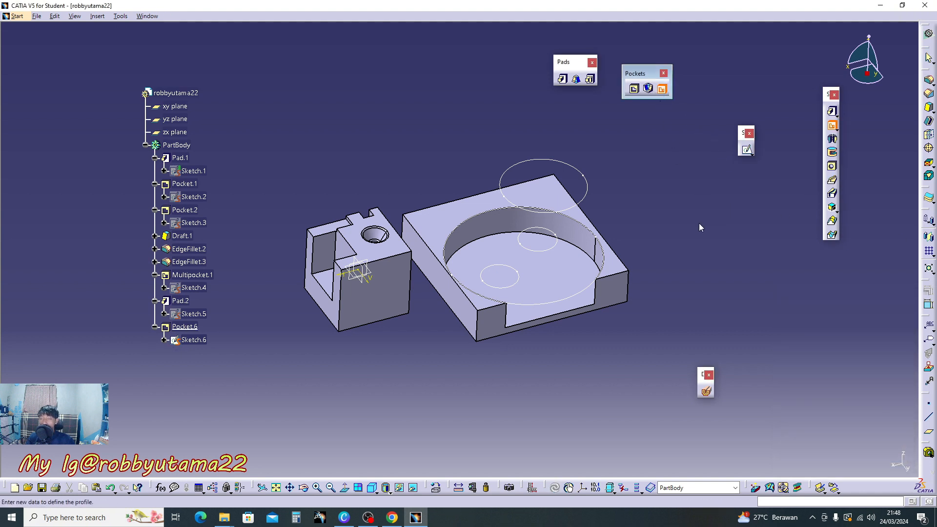
{"action": "left_click", "coordinate": [659, 90]}
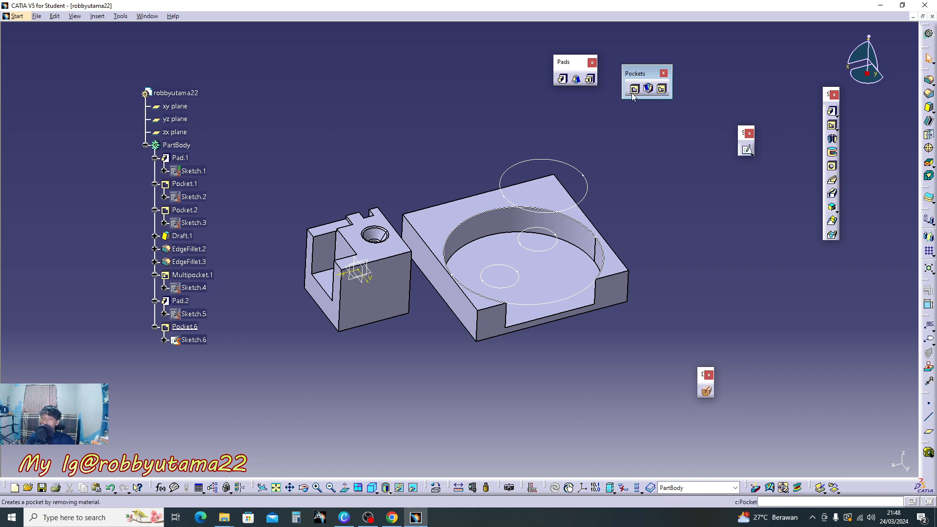
{"action": "left_click", "coordinate": [660, 90]}
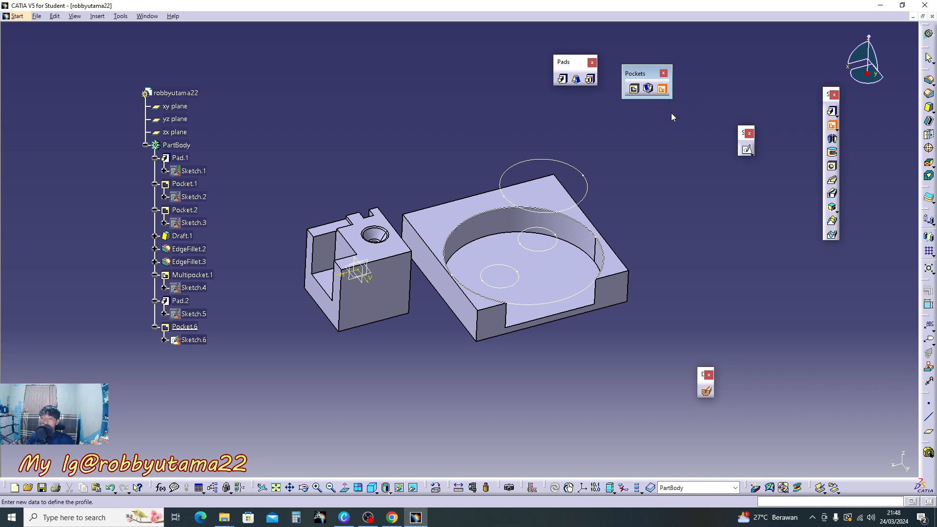
{"action": "left_click", "coordinate": [661, 90]}
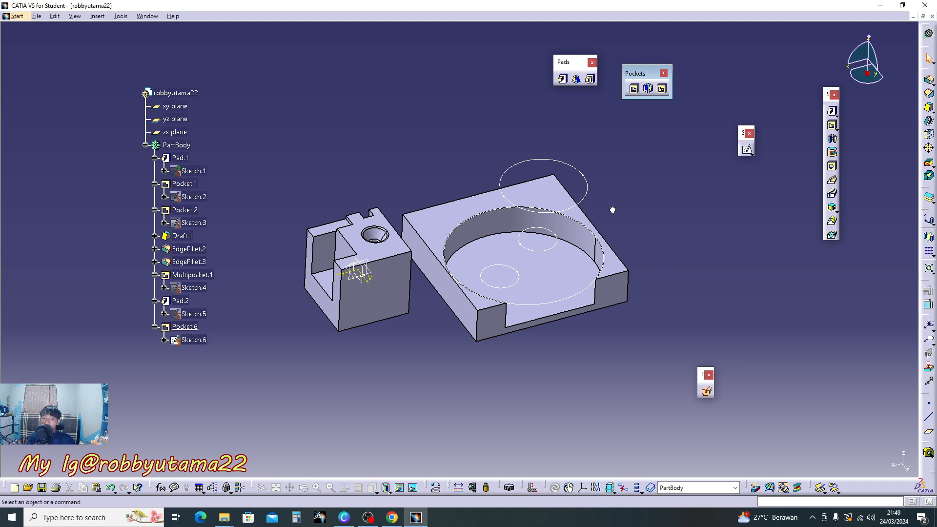
{"action": "middle_click_drag", "start_coordinate": [604, 205], "coordinate": [560, 183]}
{"action": "left_click", "coordinate": [634, 88]}
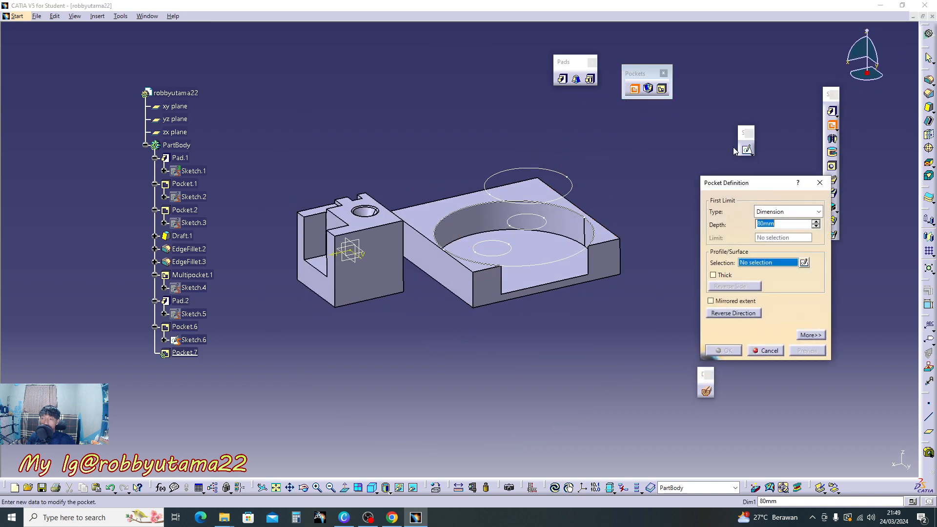
{"action": "left_click", "coordinate": [821, 181]}
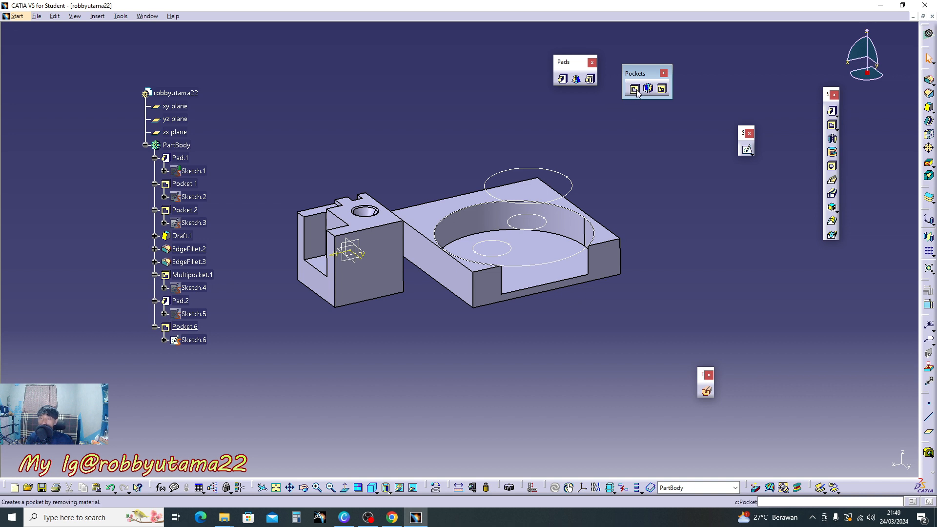
{"action": "left_click", "coordinate": [361, 520]}
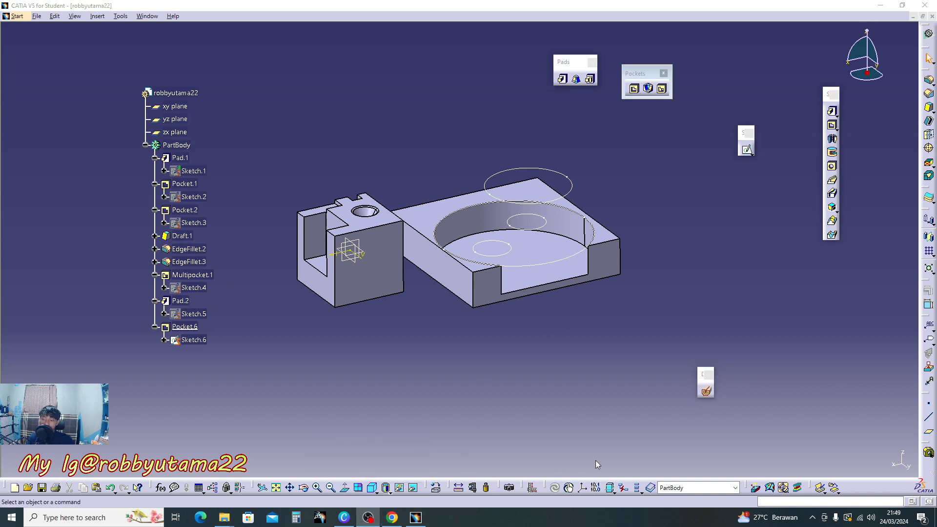